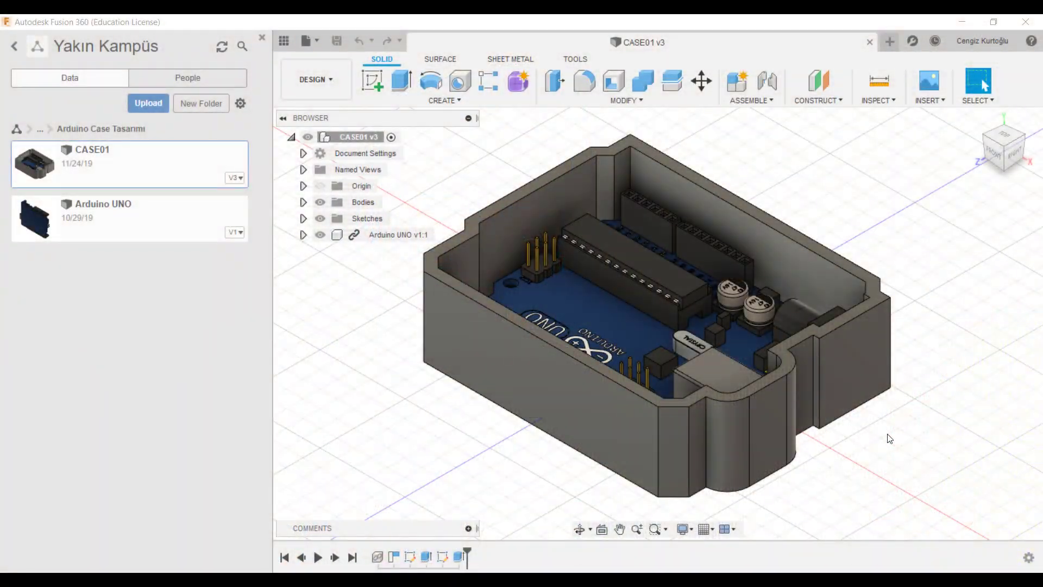
# Close the Data panel and orbit the case to view it from above
pyautogui.click(262, 39)
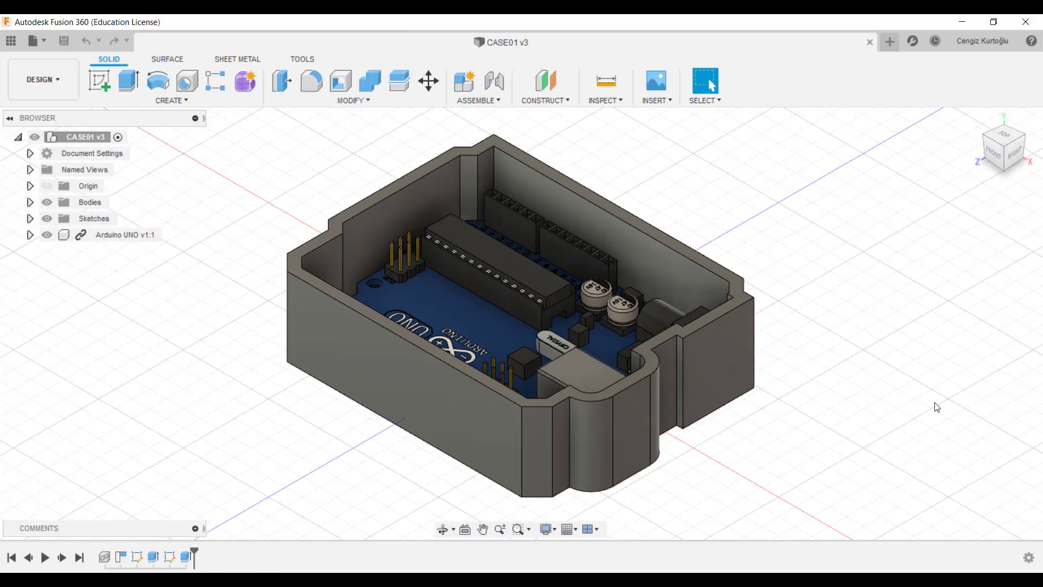
pyautogui.click(633, 419)
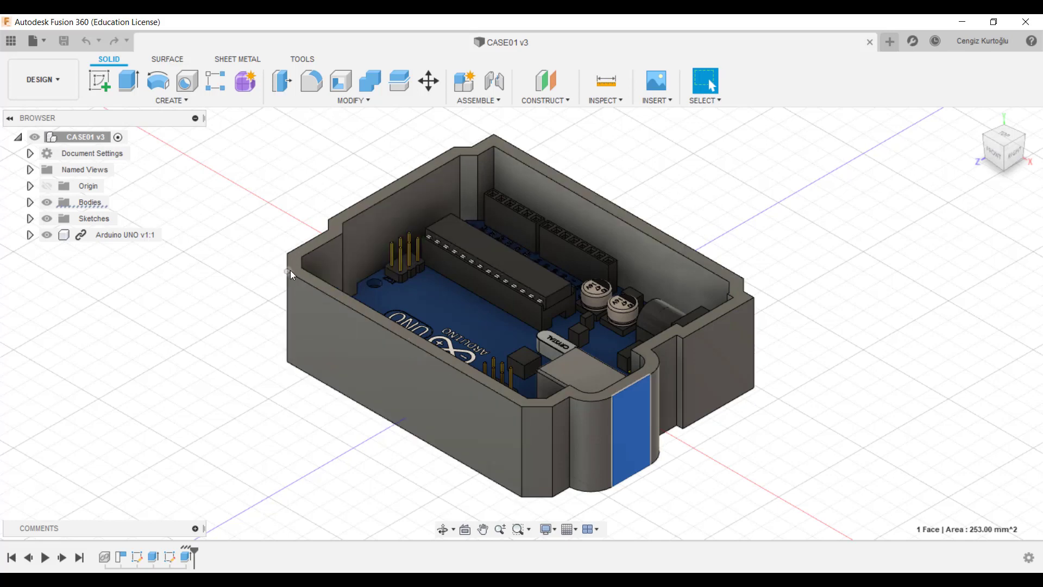
pyautogui.keyDown('shift'); pyautogui.moveTo(293, 389); pyautogui.dragTo(413, 386, button='middle'); pyautogui.keyUp('shift')
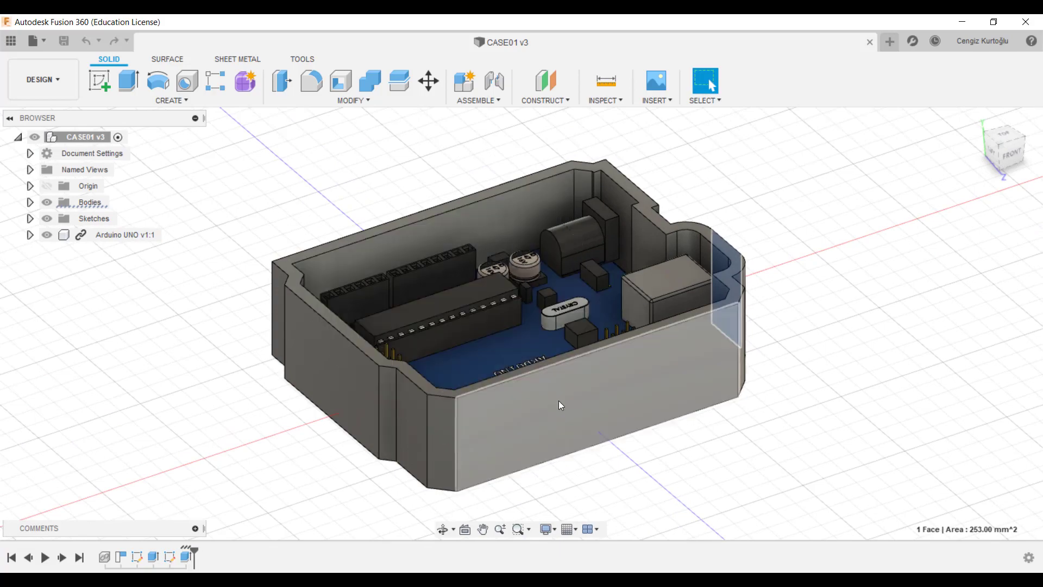
pyautogui.moveTo(744, 393)
pyautogui.keyDown('shift'); pyautogui.mouseDown(button='middle')
pyautogui.moveTo(408, 178)
pyautogui.moveTo(372, 363)
pyautogui.moveTo(441, 299)
pyautogui.mouseUp(button='middle'); pyautogui.keyUp('shift')
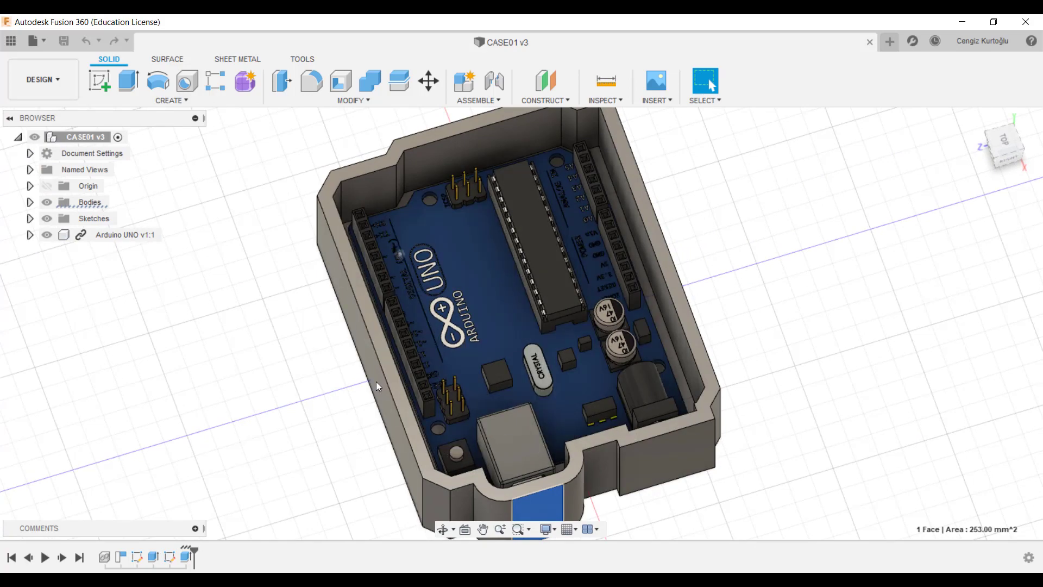
# Zoom around the case and hide the Arduino UNO component in the Browser
pyautogui.scroll(1, 441, 438)
pyautogui.scroll(3, 431, 420)
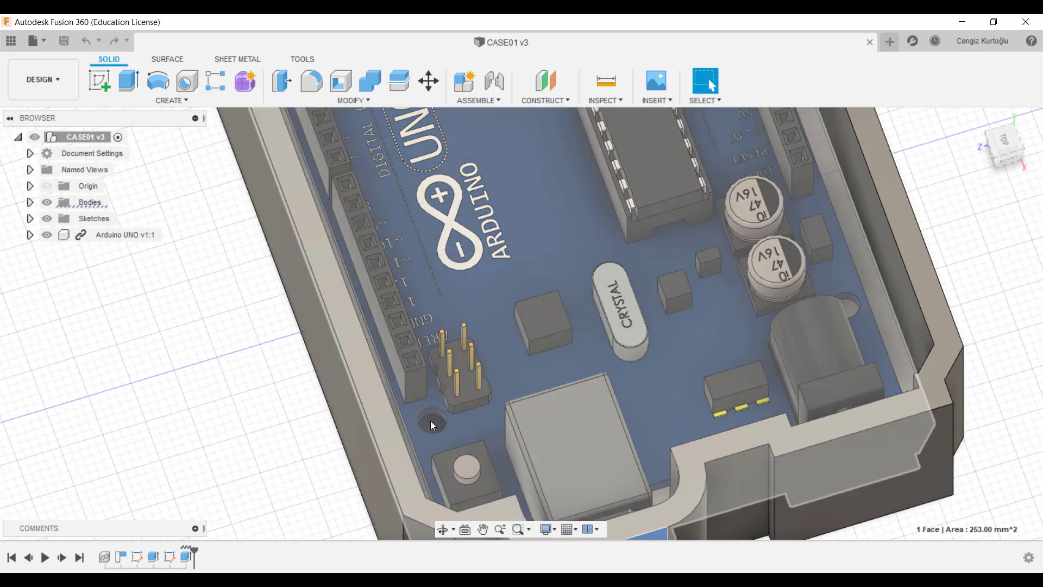
pyautogui.scroll(3, 434, 422)
pyautogui.scroll(-2, 434, 419)
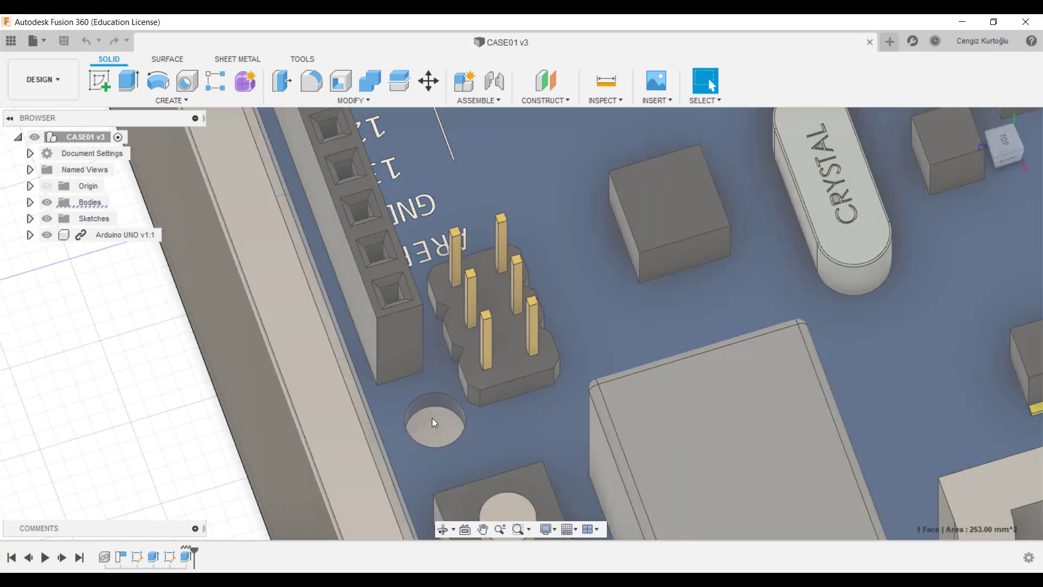
pyautogui.scroll(-4, 432, 418)
pyautogui.scroll(-2, 432, 418)
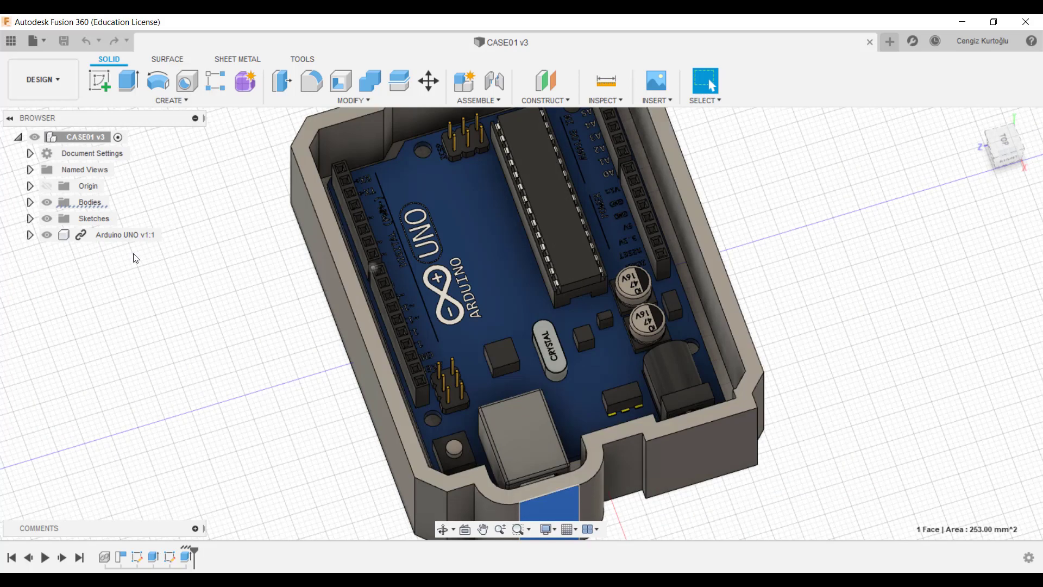
pyautogui.click(47, 234)
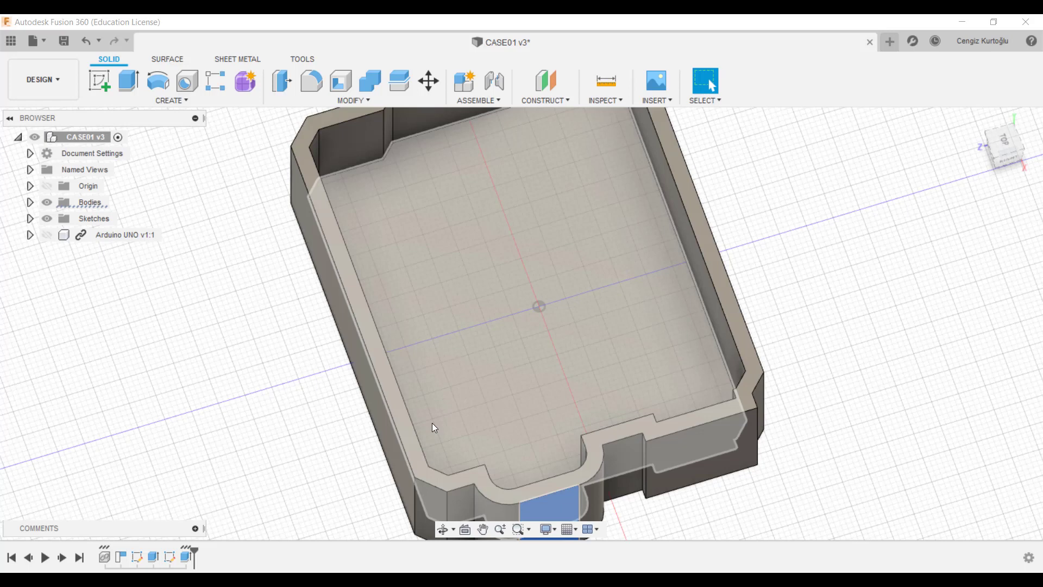
# Show the Arduino UNO board again and start a sketch on its top face
pyautogui.click(47, 235)
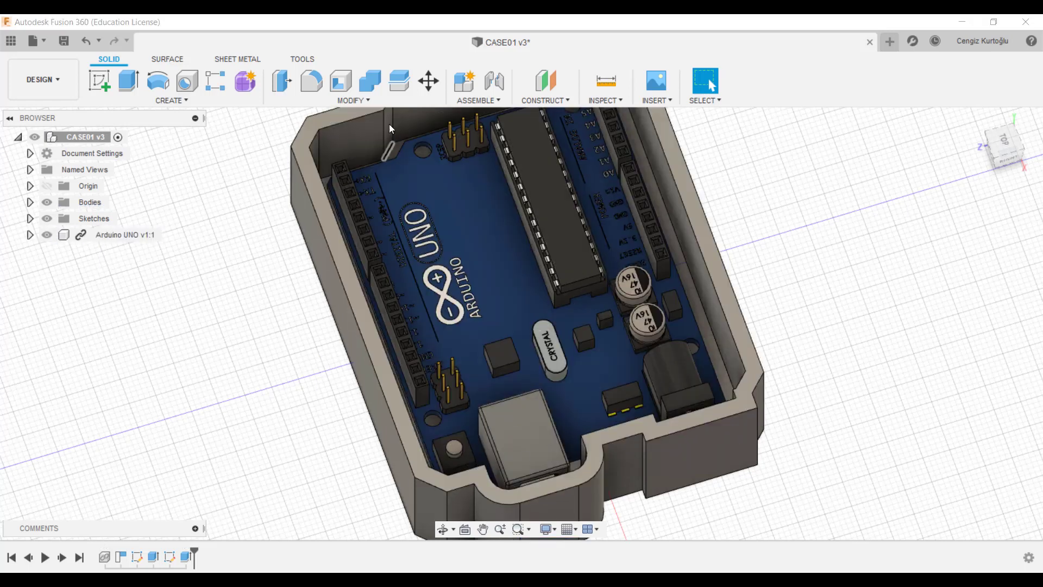
pyautogui.scroll(3, 380, 145)
pyautogui.scroll(2, 381, 145)
pyautogui.click(421, 151)
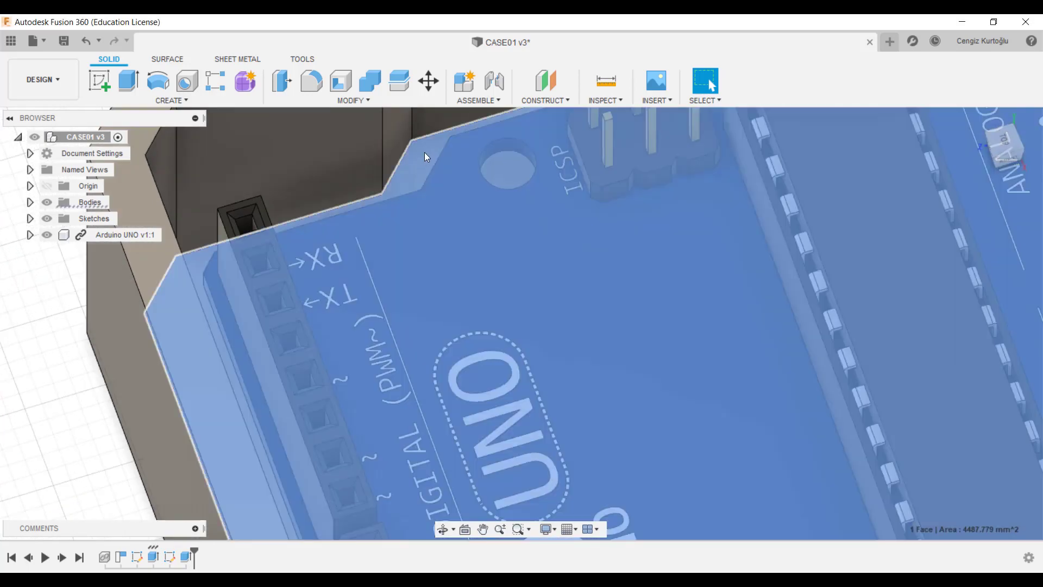
pyautogui.scroll(-3, 419, 161)
pyautogui.scroll(-2, 420, 161)
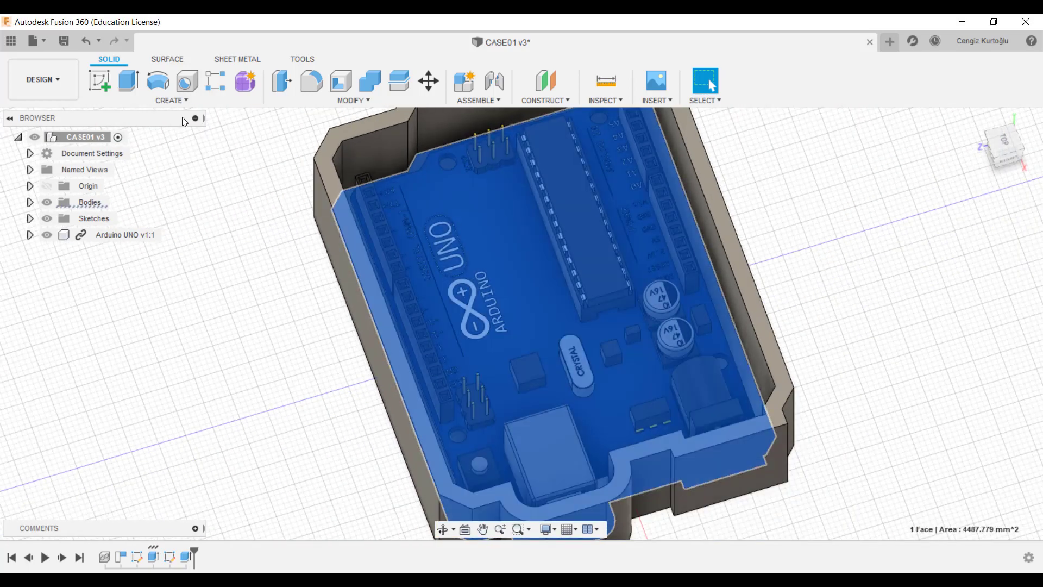
pyautogui.click(106, 84)
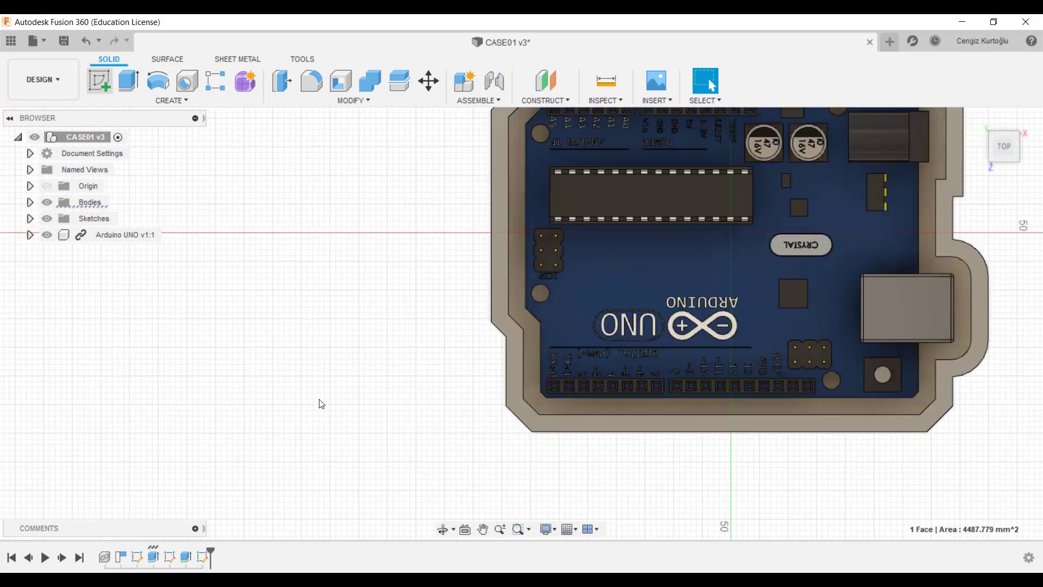
pyautogui.moveTo(418, 424); pyautogui.dragTo(248, 426, button='middle')
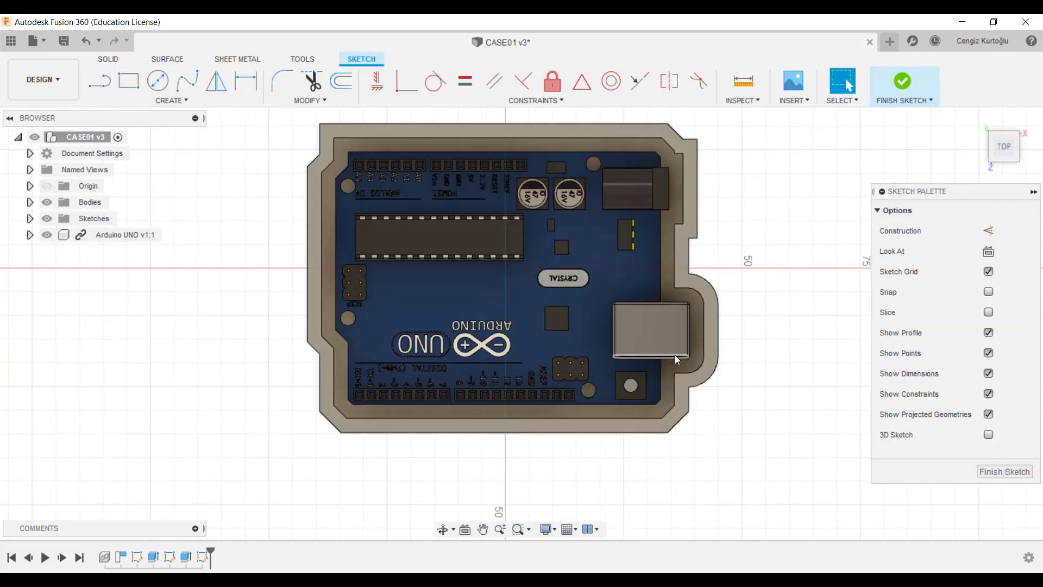
# Start Project and pick the lower-right mounting hole edge after clearing a mistaken face pick
pyautogui.press('p')
pyautogui.moveTo(774, 191); pyautogui.dragTo(775, 142)
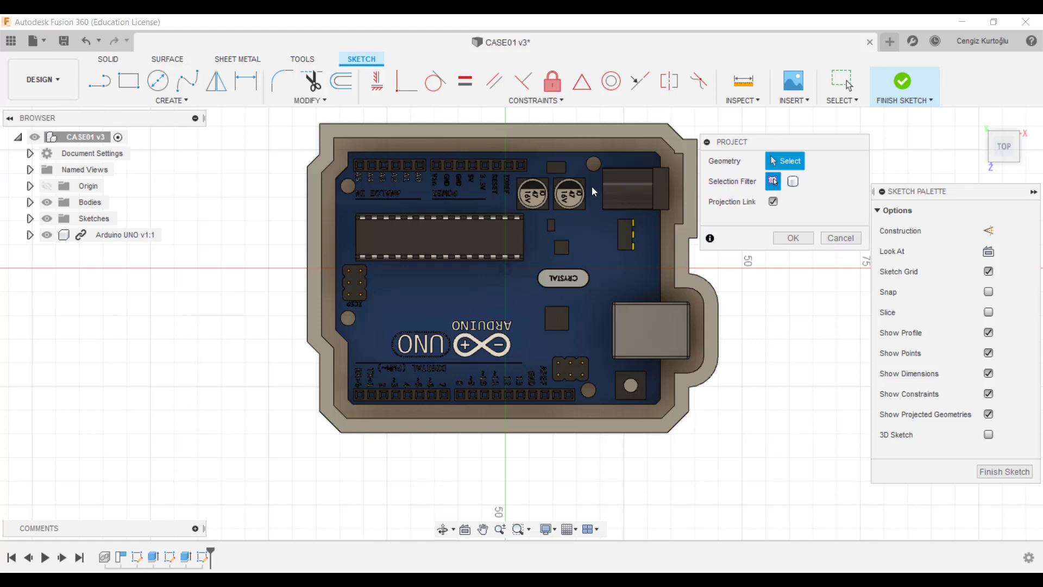
pyautogui.scroll(5, 597, 387)
pyautogui.scroll(2, 587, 389)
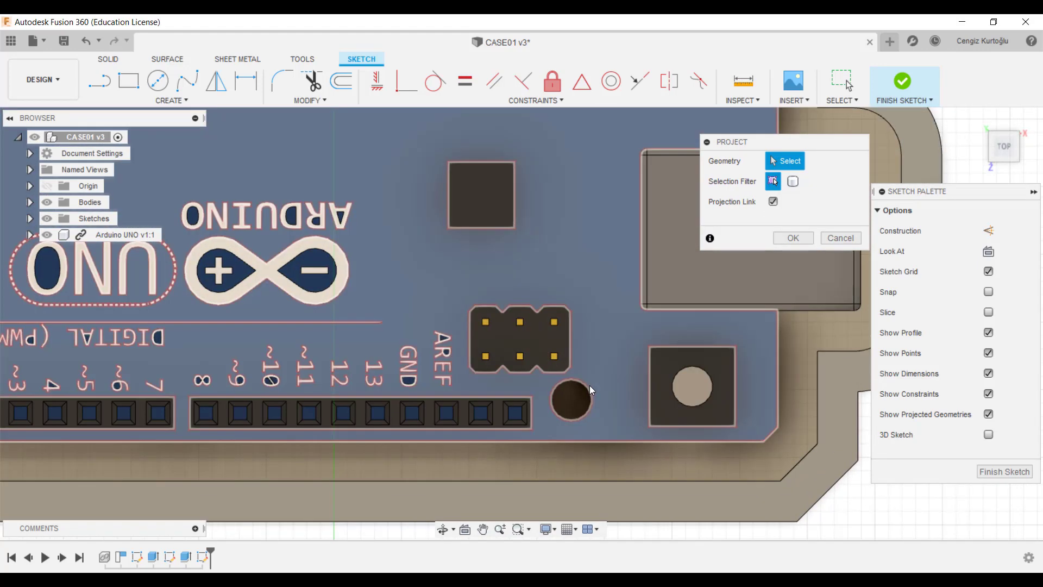
pyautogui.click(589, 385)
pyautogui.scroll(-3, 589, 386)
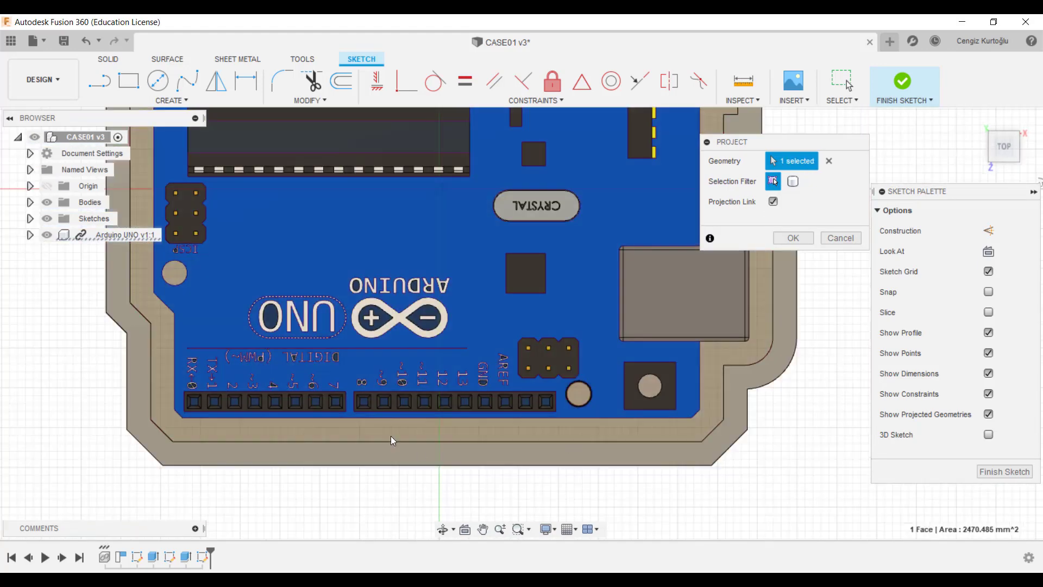
pyautogui.click(828, 161)
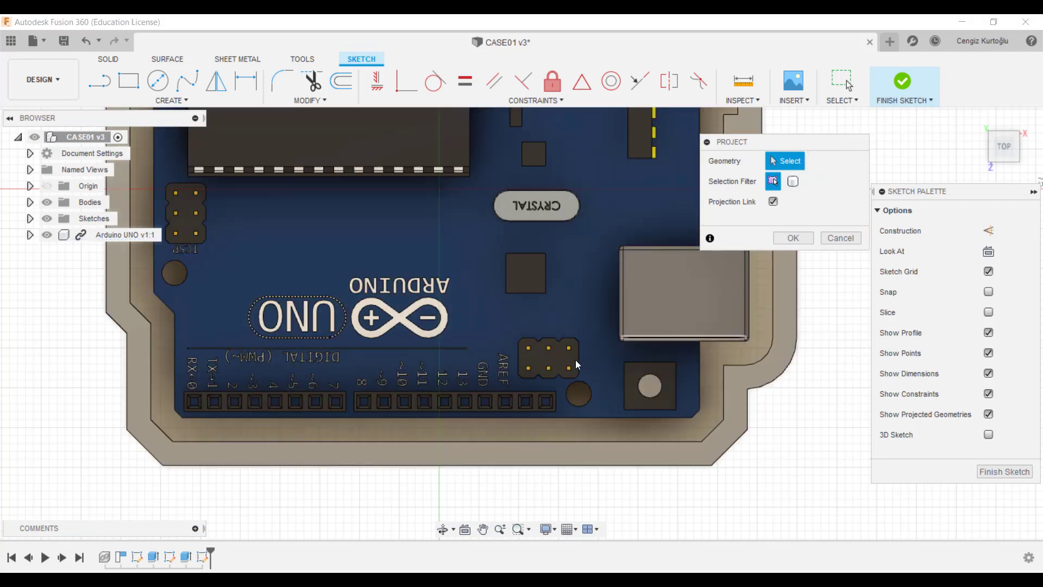
pyautogui.scroll(3, 575, 361)
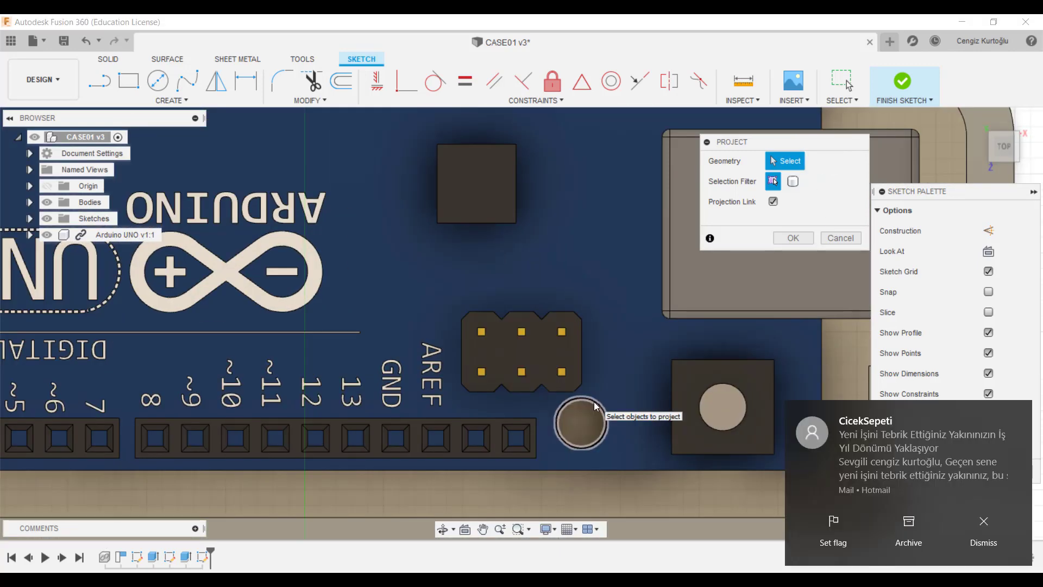
pyautogui.click(595, 402)
pyautogui.scroll(-3, 485, 445)
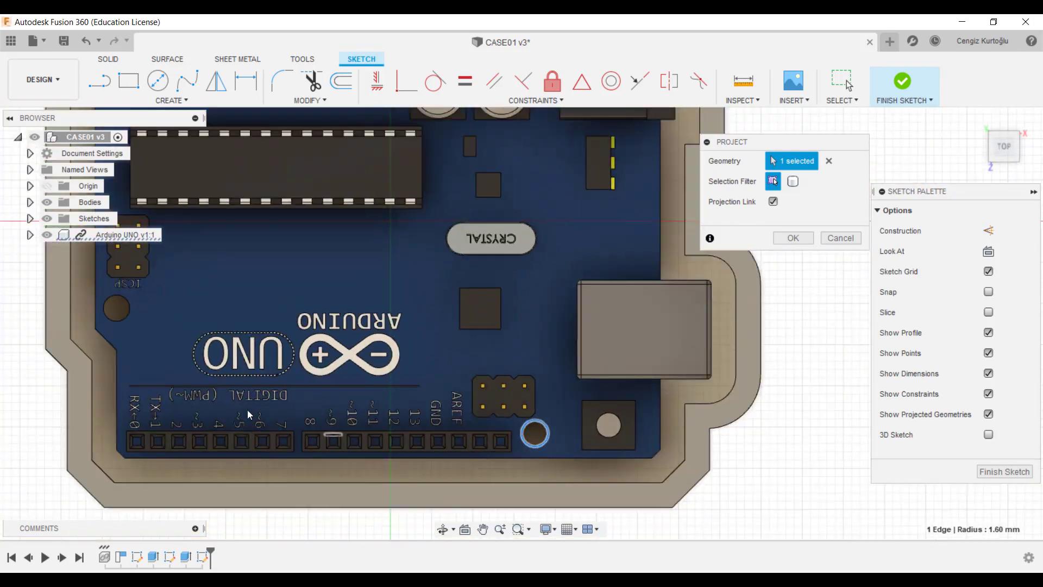
pyautogui.scroll(-2, 247, 409)
# Pick the ICSP-side and A5-side mounting holes, then clear the picks to restart
pyautogui.moveTo(109, 329); pyautogui.dragTo(395, 427, button='middle')
pyautogui.scroll(5, 396, 427)
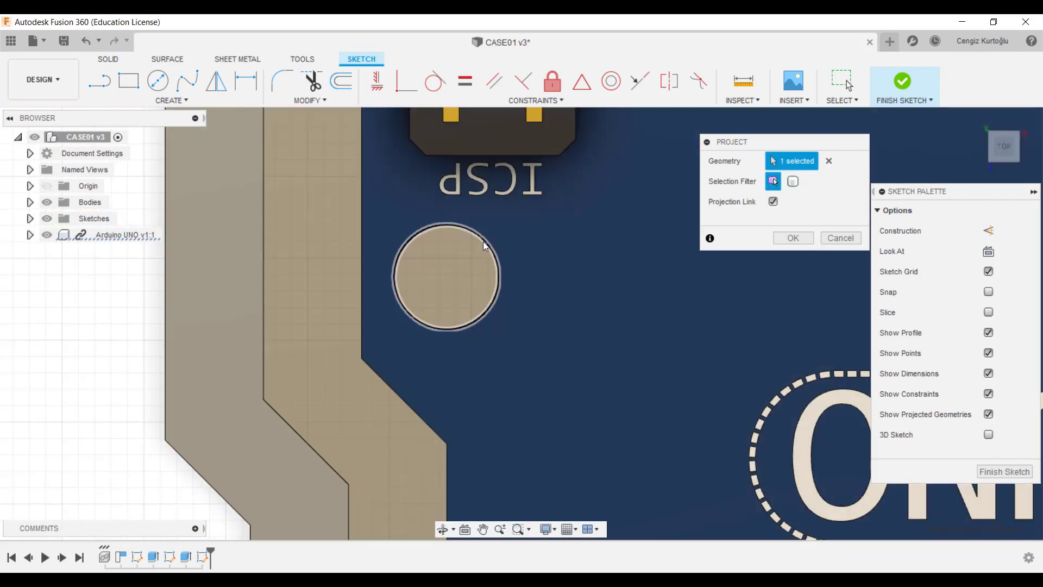
pyautogui.click(484, 242)
pyautogui.scroll(-2, 484, 241)
pyautogui.scroll(-2, 484, 241)
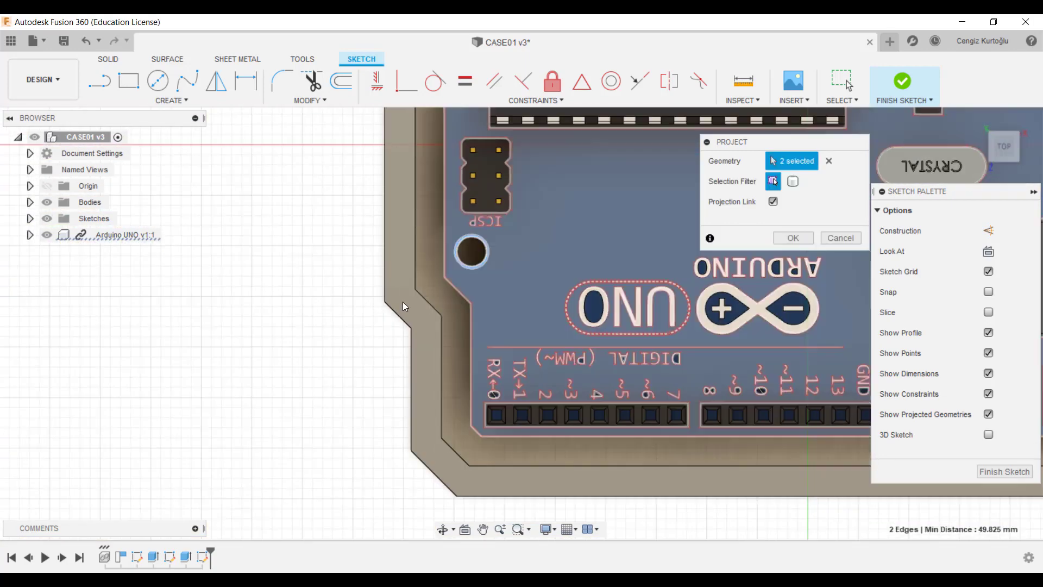
pyautogui.scroll(-3, 402, 301)
pyautogui.scroll(2, 413, 242)
pyautogui.scroll(3, 414, 256)
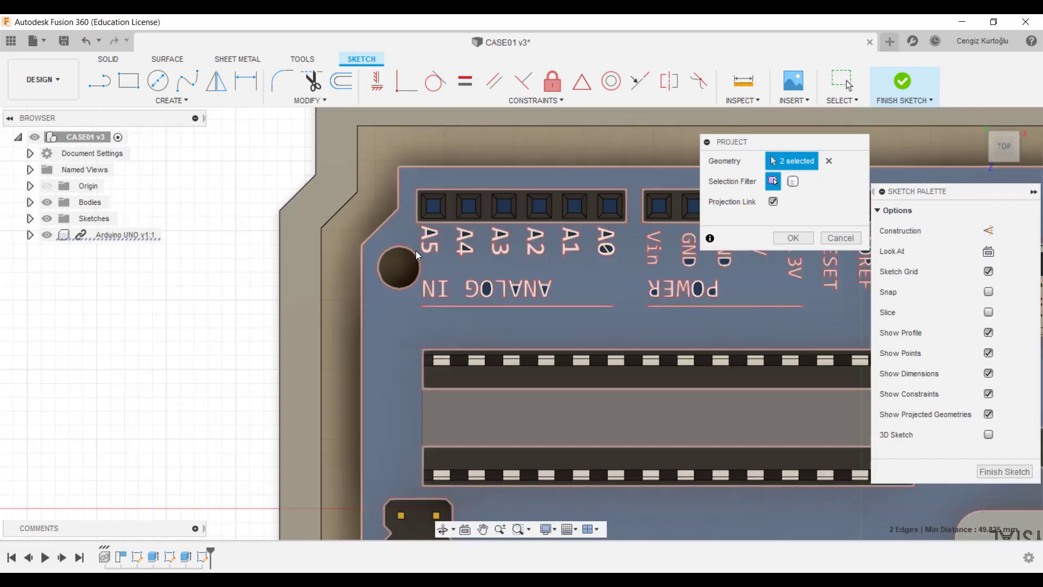
pyautogui.click(415, 250)
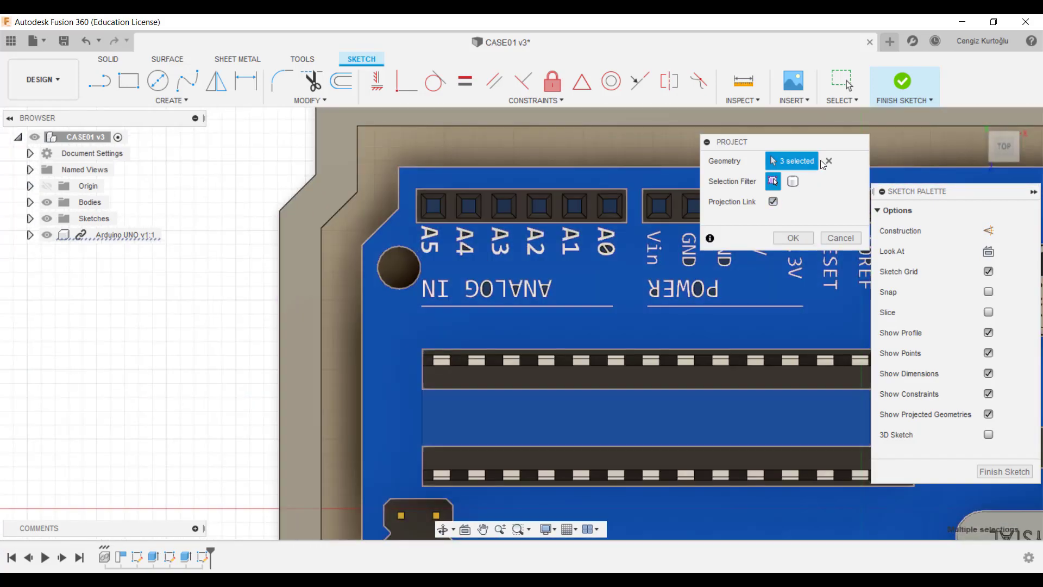
pyautogui.click(829, 161)
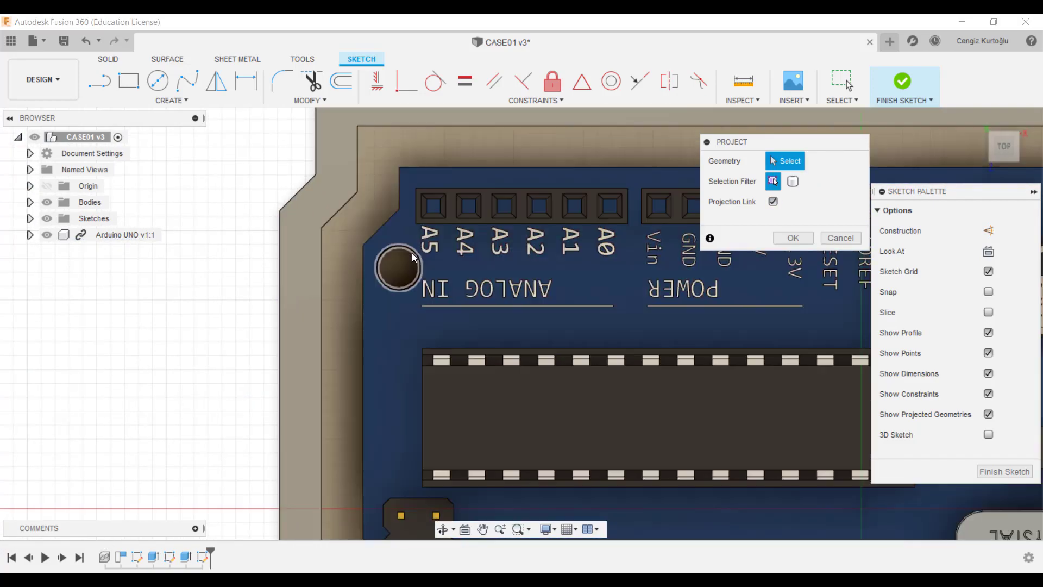
# Project the A5-side, top-right, bottom-right and ICSP-side mounting hole circles into the sketch
pyautogui.click(412, 253)
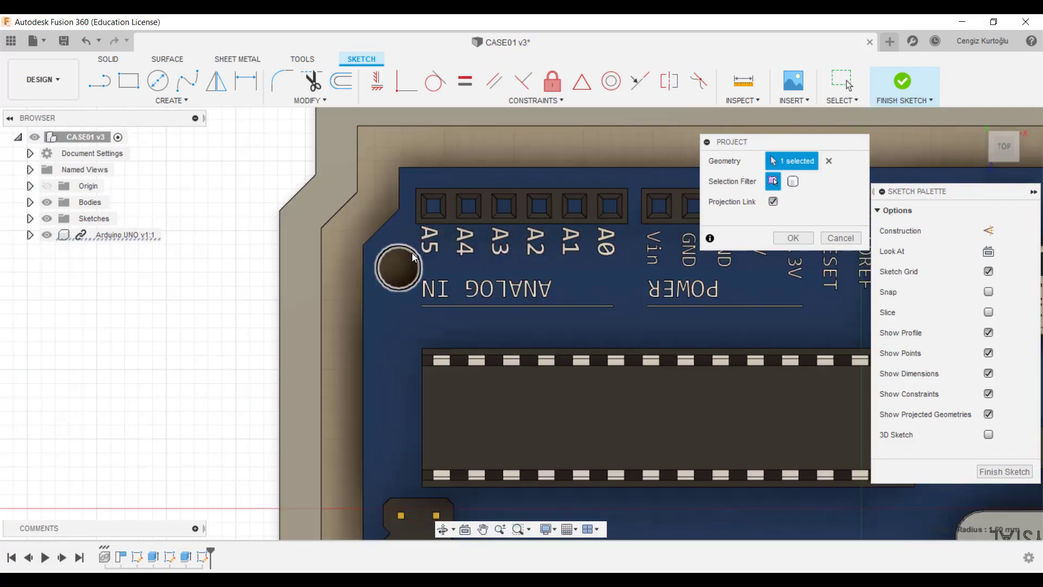
pyautogui.scroll(-5, 412, 253)
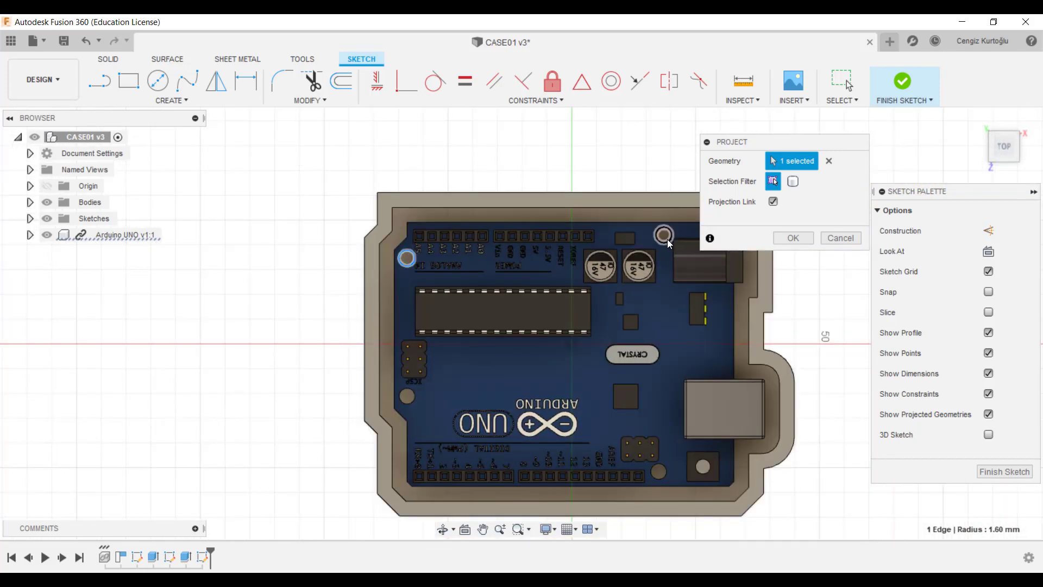
pyautogui.click(664, 235)
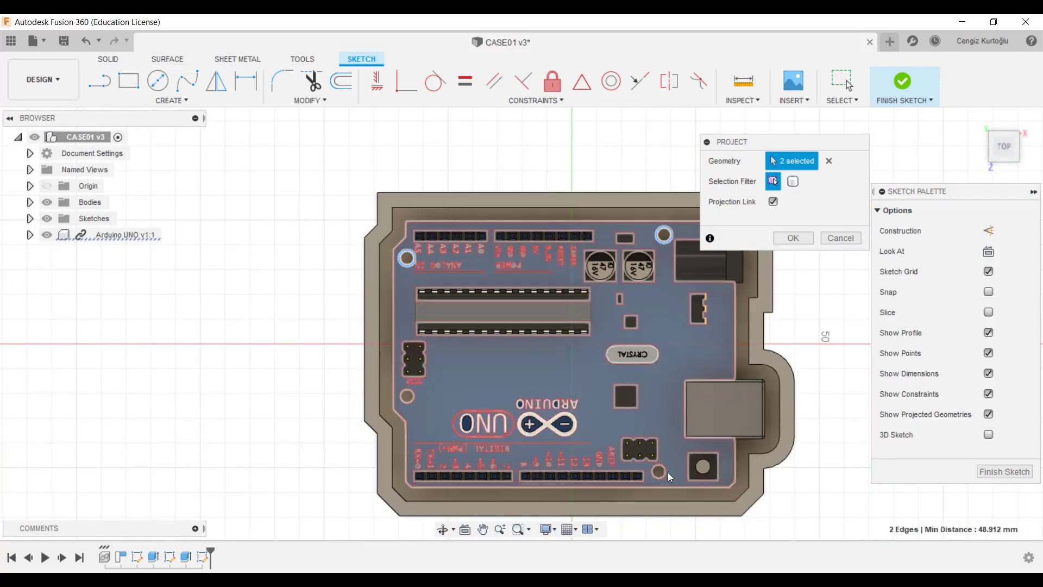
pyautogui.click(659, 472)
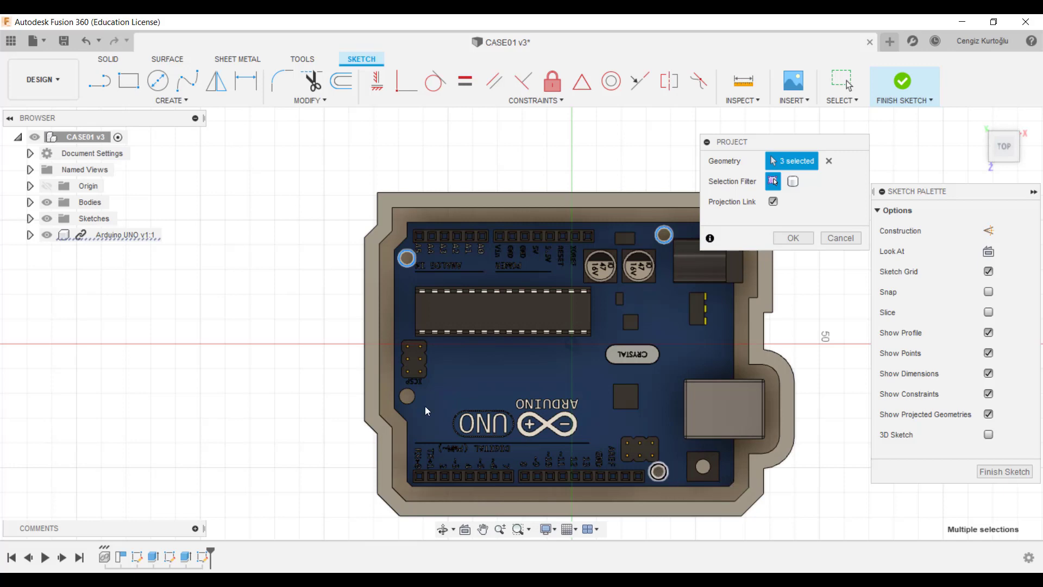
pyautogui.click(407, 396)
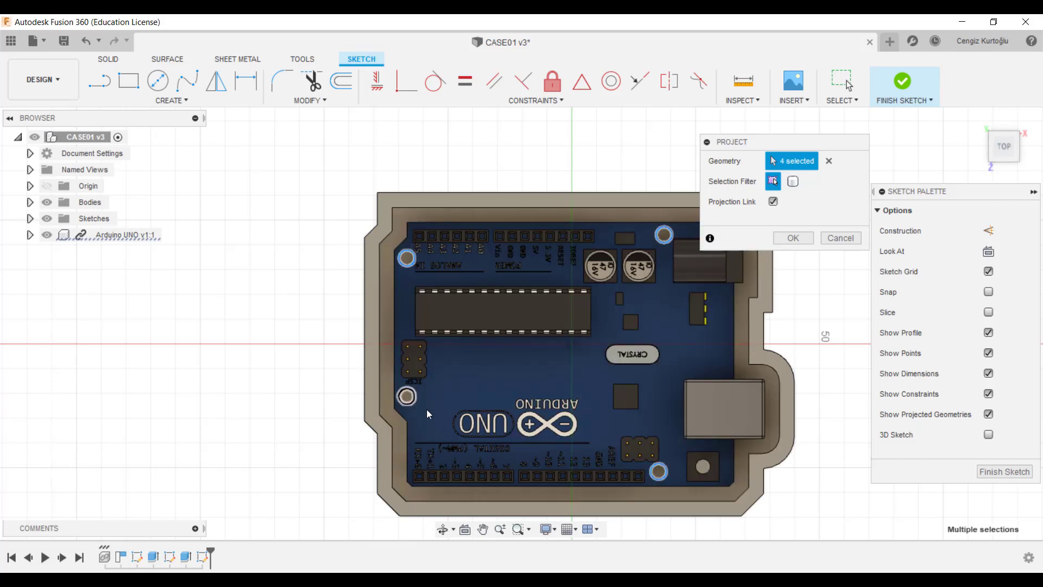
pyautogui.click(797, 237)
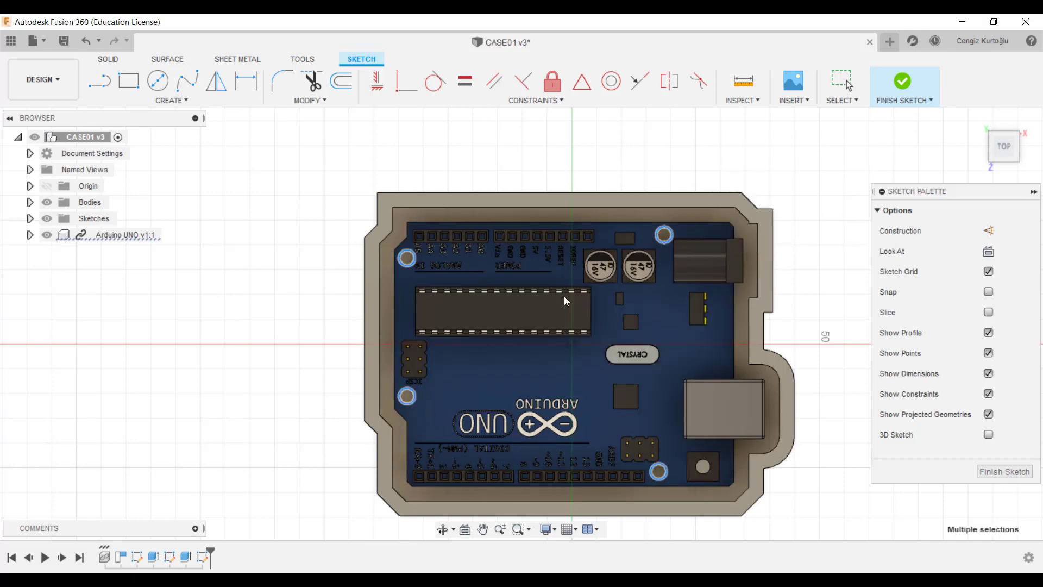
# Hide the Arduino UNO board and zoom out to the whole case outline
pyautogui.click(46, 235)
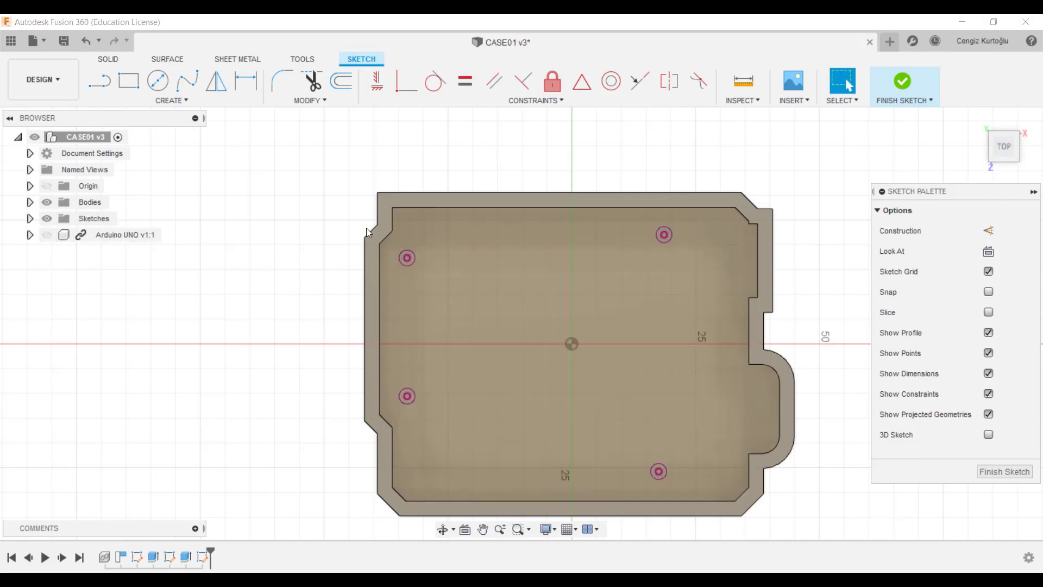
pyautogui.scroll(5, 381, 248)
pyautogui.scroll(1, 435, 256)
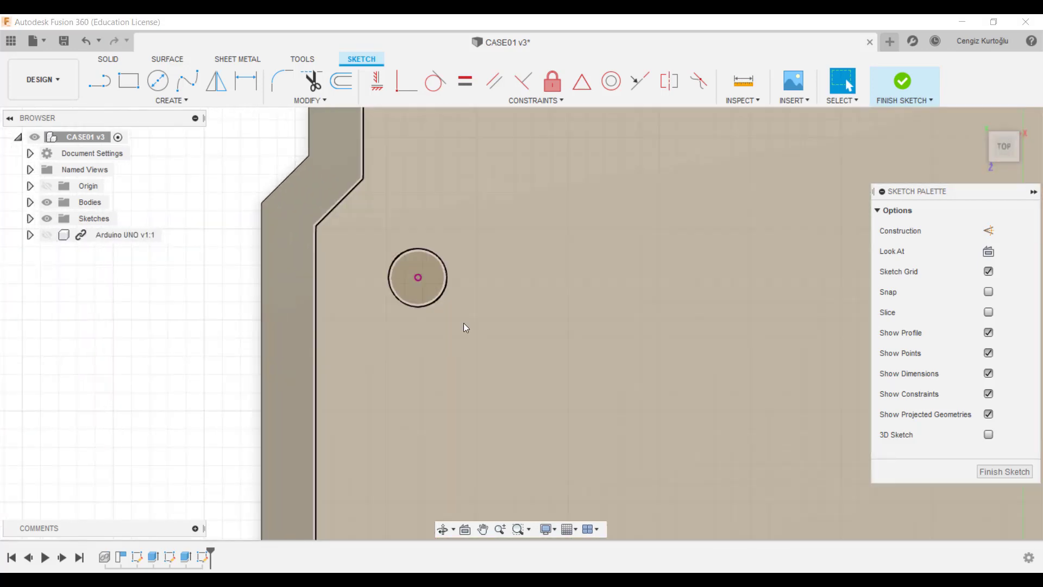
pyautogui.scroll(-1, 416, 288)
pyautogui.scroll(-2, 418, 326)
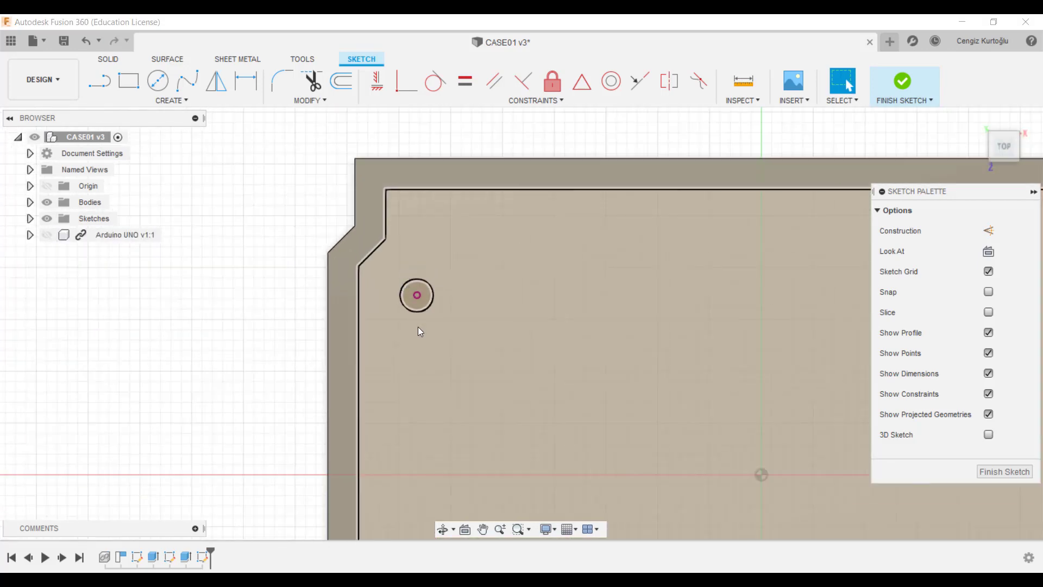
pyautogui.scroll(-2, 263, 349)
pyautogui.scroll(-1, 217, 335)
pyautogui.scroll(-1, 201, 326)
pyautogui.moveTo(201, 361); pyautogui.dragTo(227, 314, button='middle')
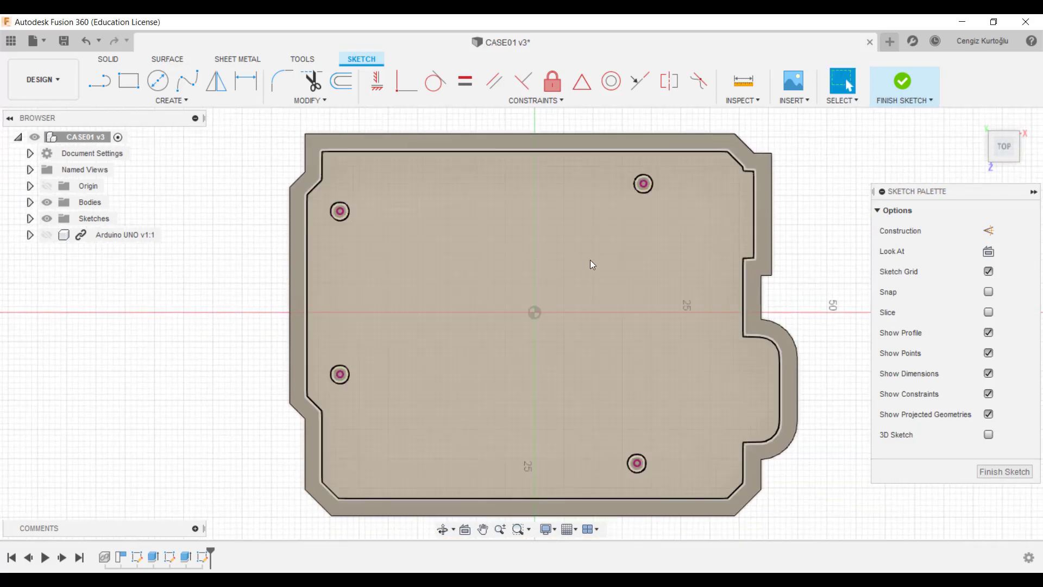
# Zoom to a projected mounting-hole circle and bring up the polygon sketch options
pyautogui.scroll(4, 650, 205)
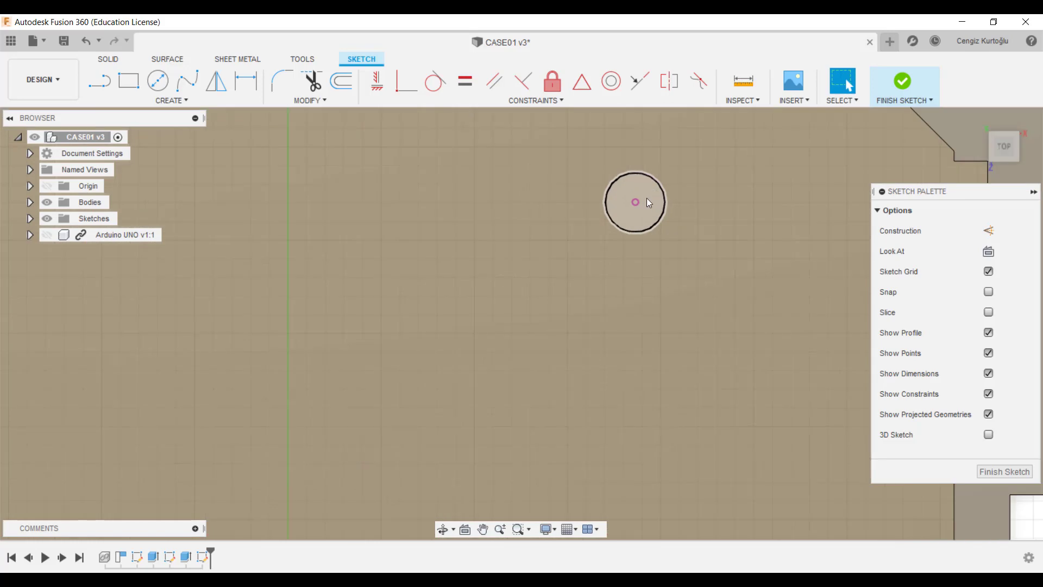
pyautogui.click(643, 191)
pyautogui.scroll(-2, 604, 264)
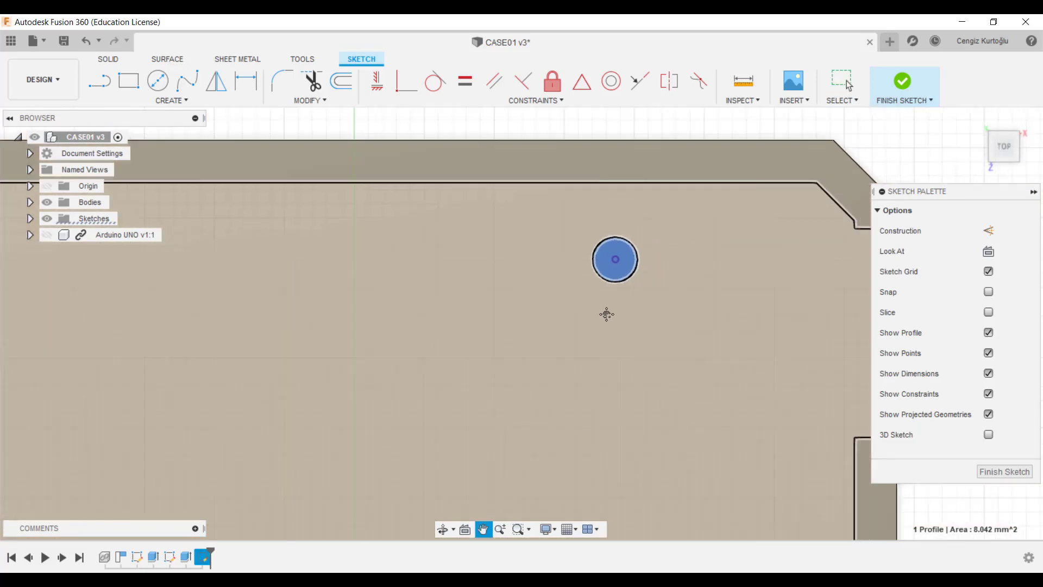
pyautogui.click(635, 131)
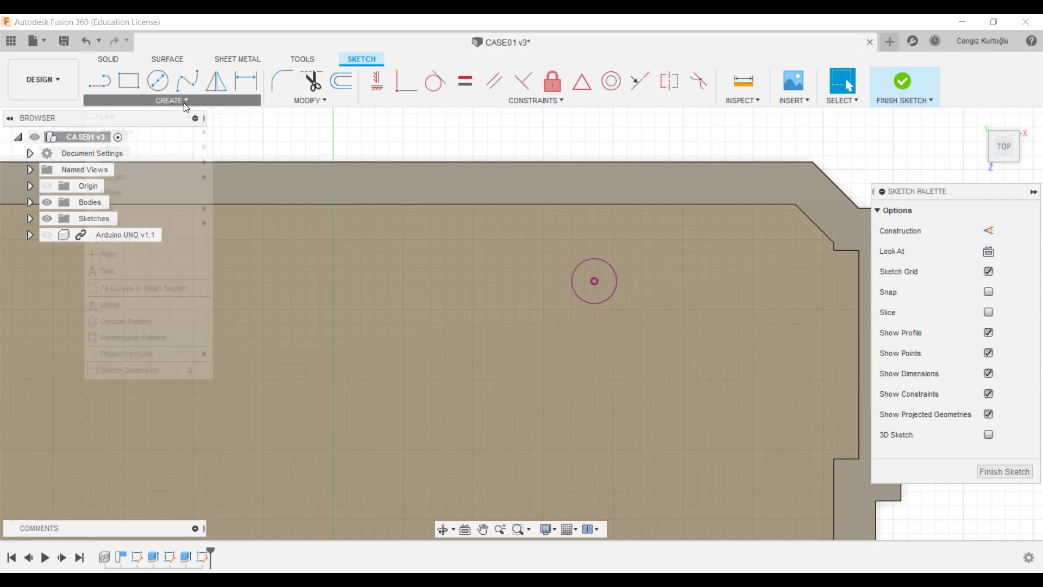
pyautogui.click(183, 103)
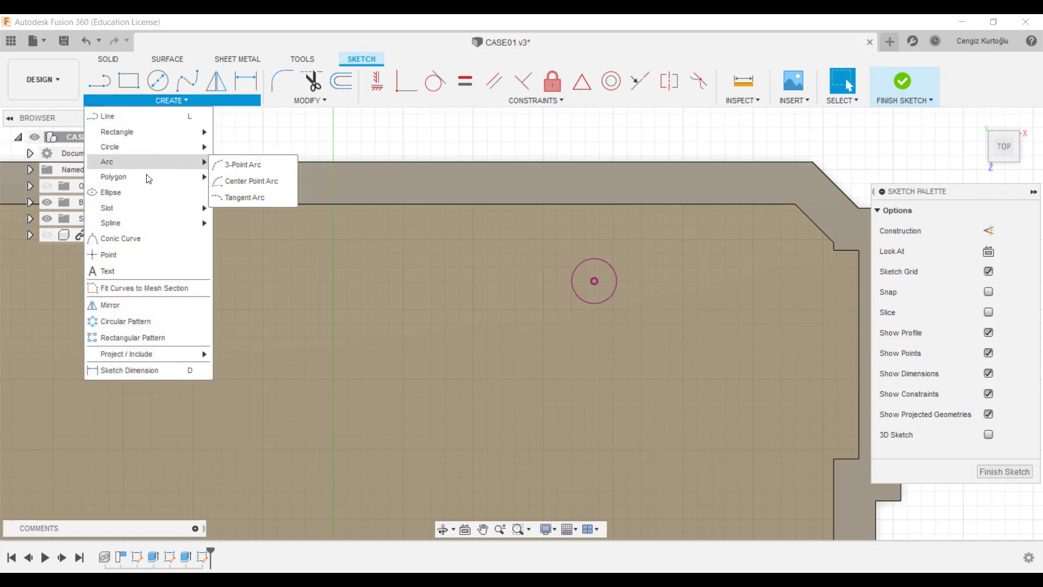
pyautogui.moveTo(114, 177)
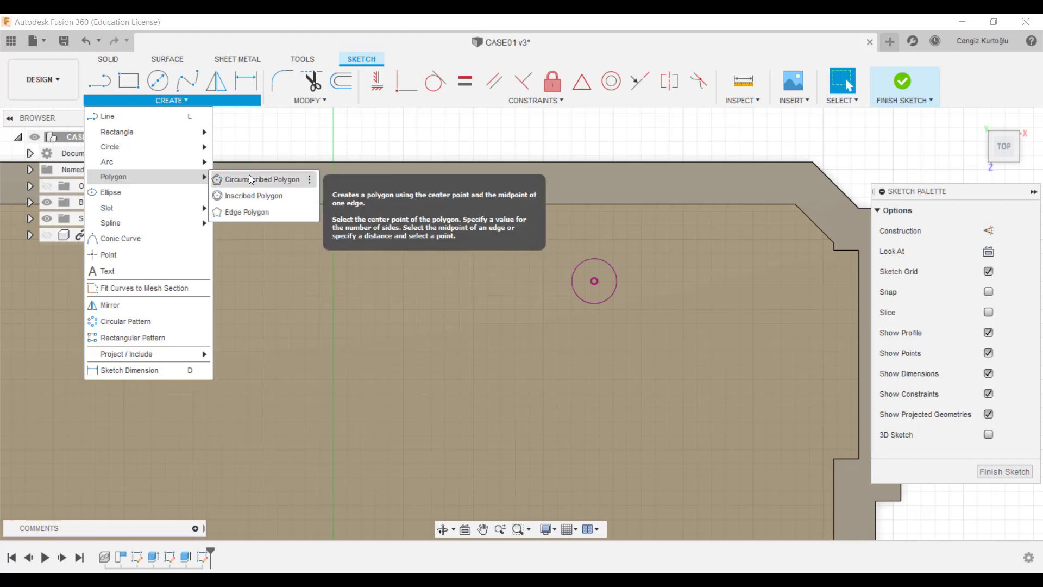
# Draw a circumscribed hexagon centred on the mounting hole
pyautogui.click(247, 187)
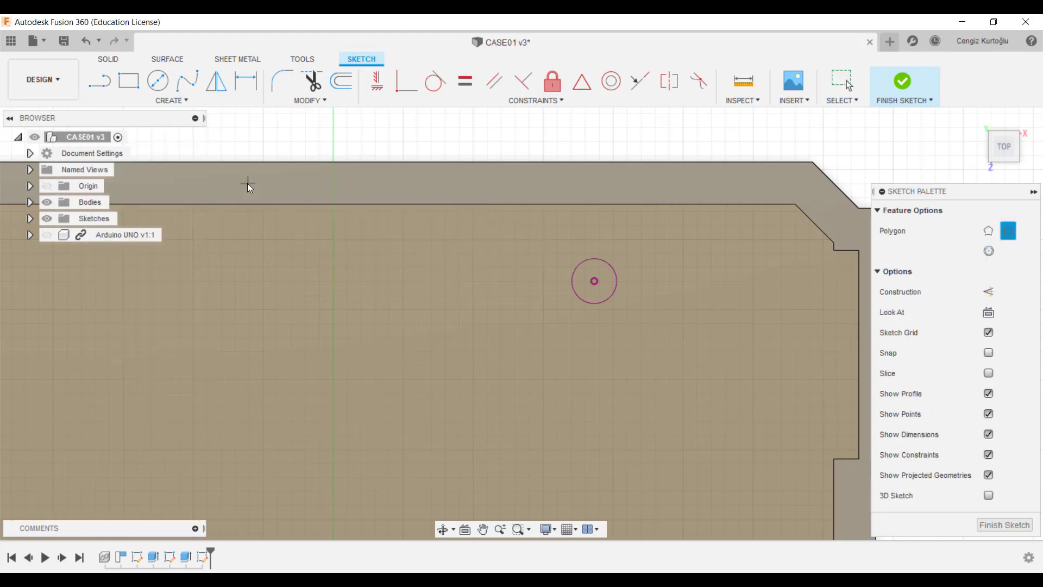
pyautogui.click(596, 283)
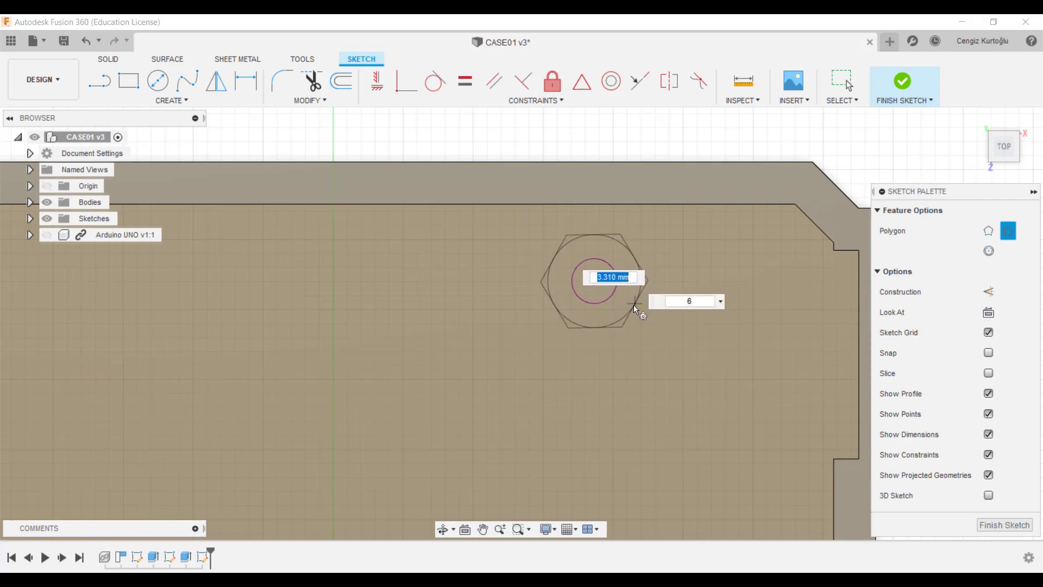
pyautogui.click(634, 307)
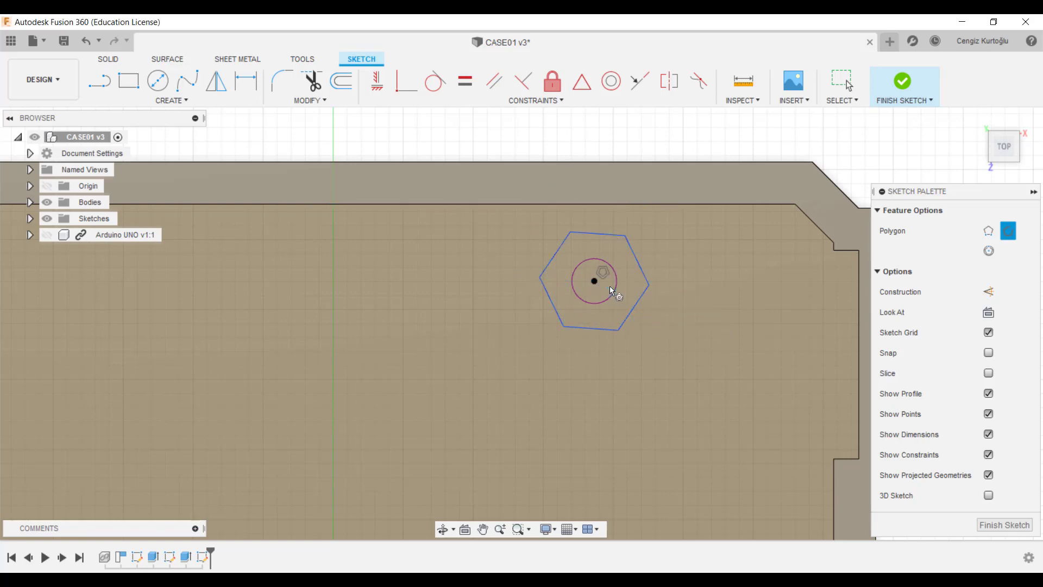
pyautogui.press('Escape')
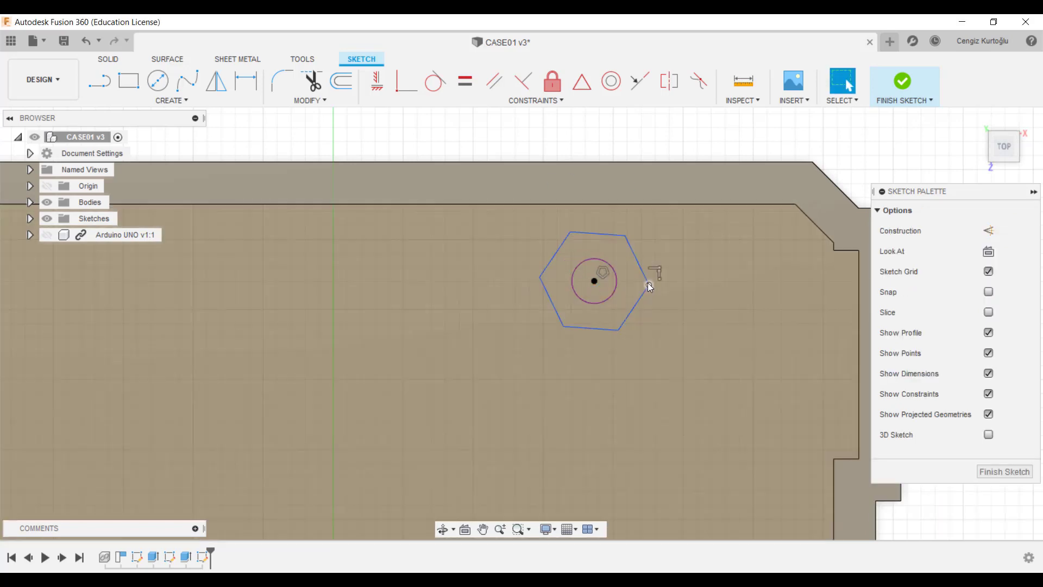
# Constrain two opposite hexagon corners to be horizontally level
pyautogui.click(651, 276)
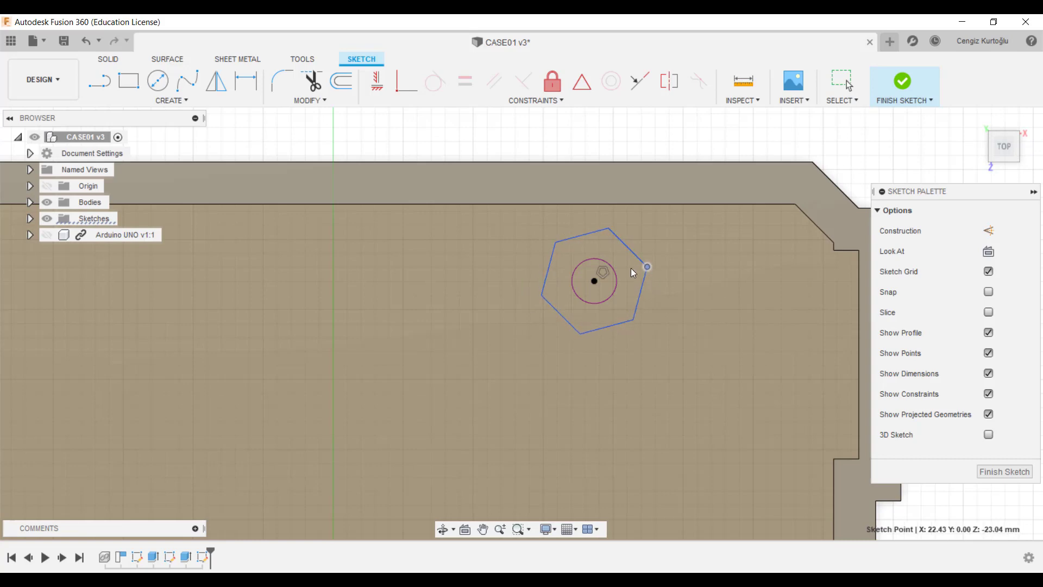
pyautogui.click(541, 294)
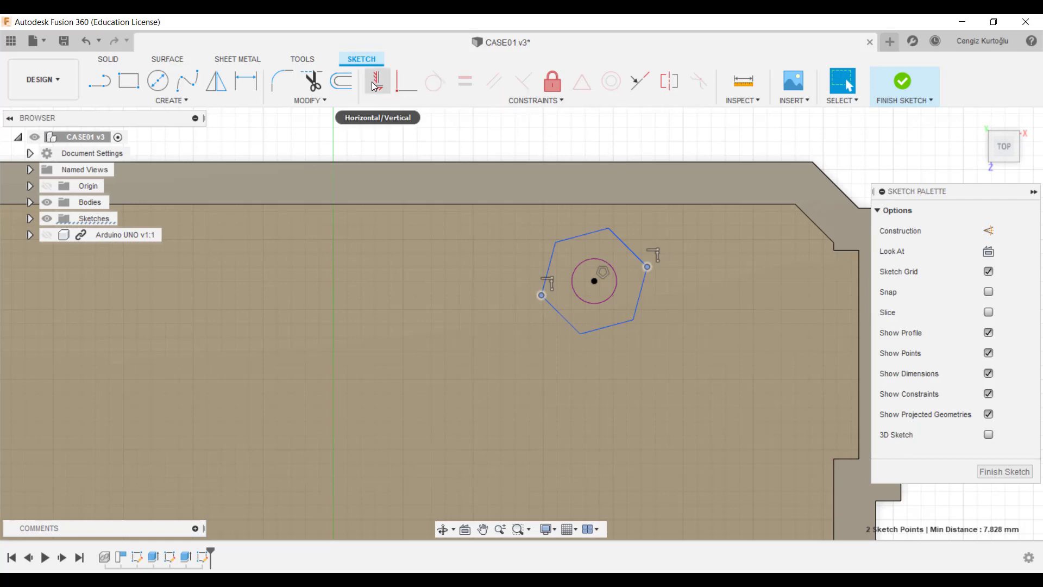
pyautogui.rightClick(480, 147)
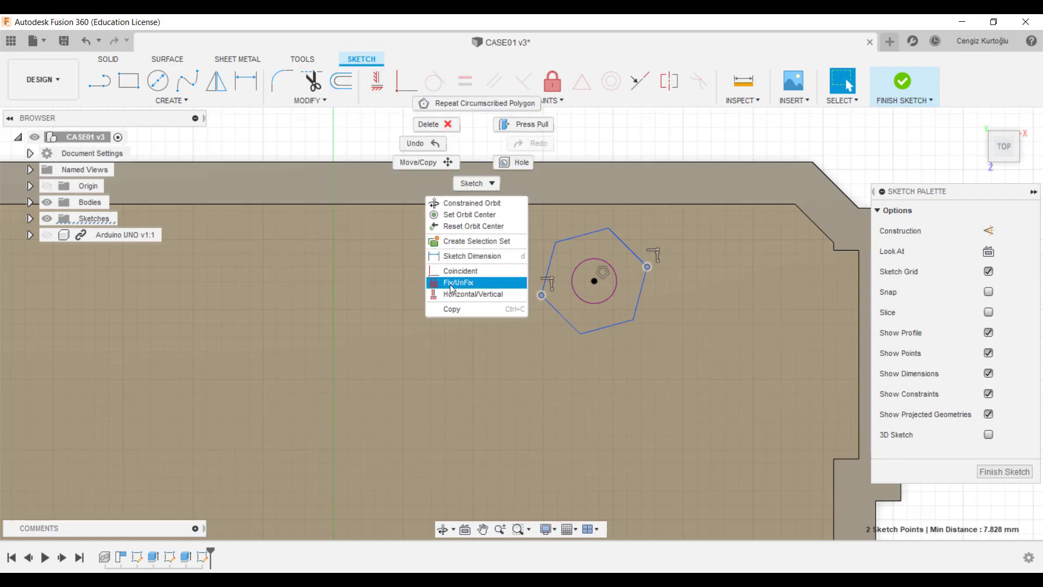
pyautogui.click(670, 143)
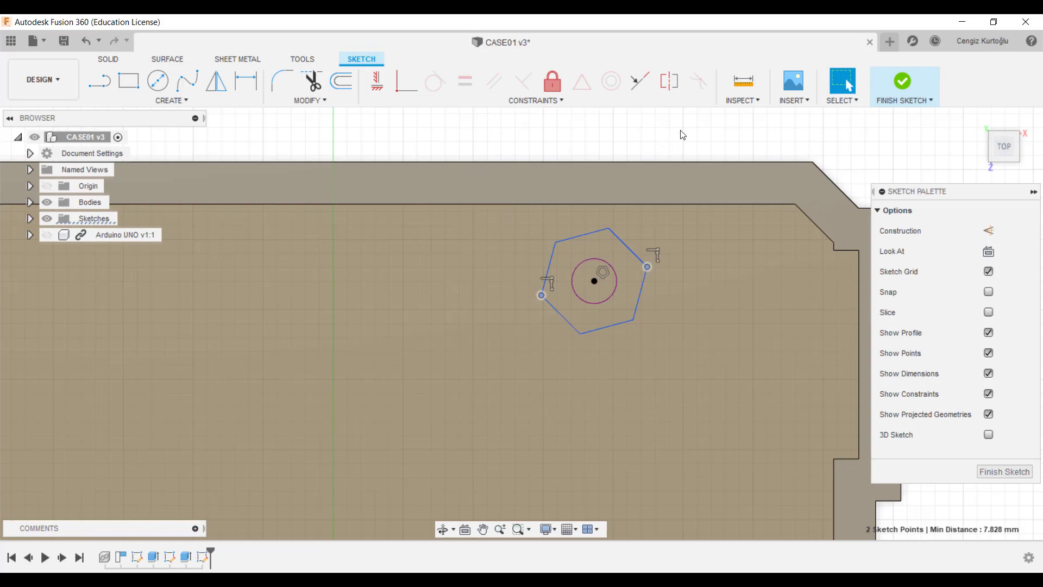
pyautogui.click(373, 92)
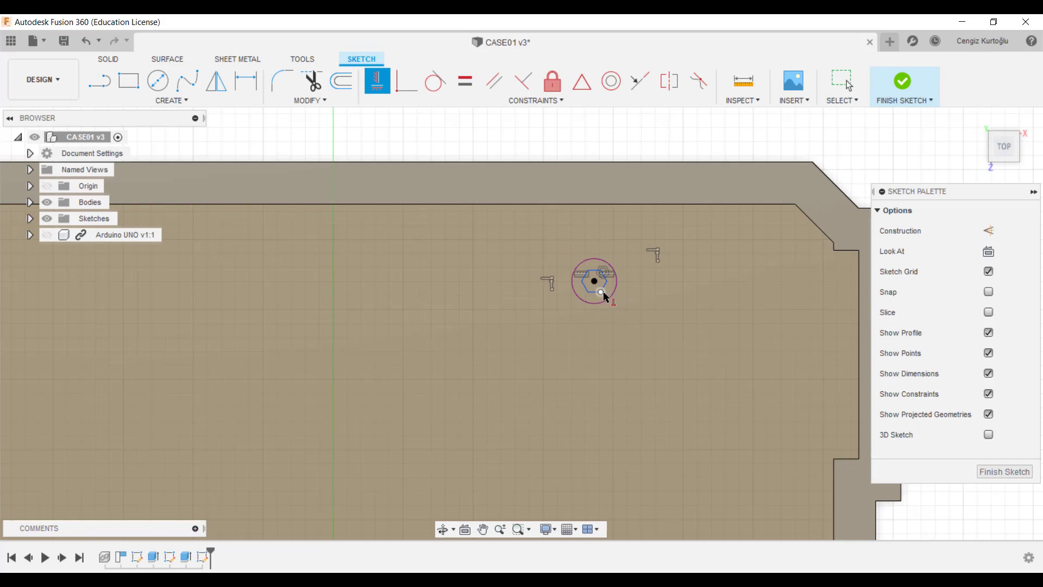
pyautogui.press('Escape')
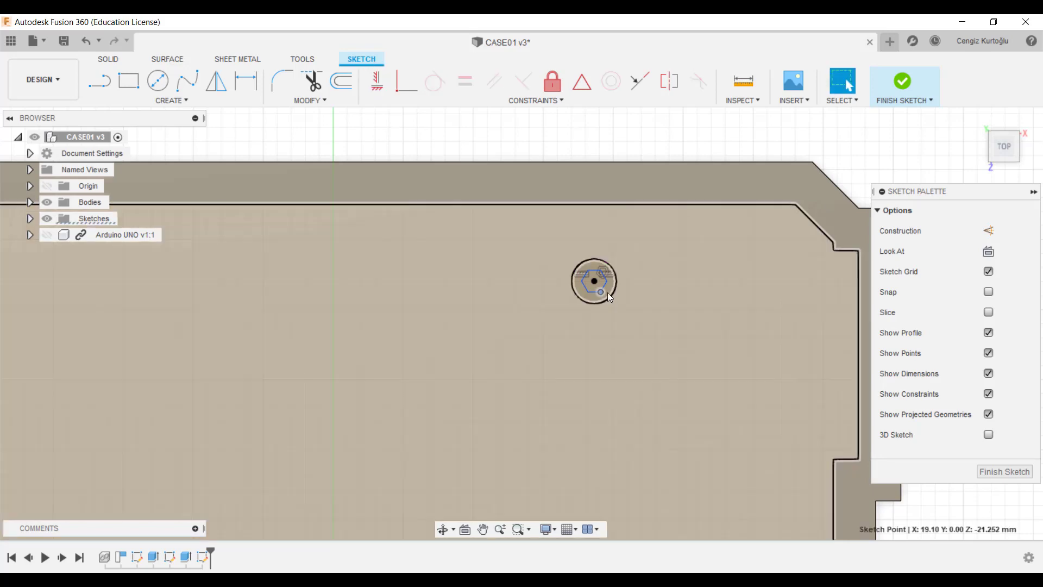
# Enlarge the hexagon beyond the hole and select its upper-right edge
pyautogui.scroll(2, 605, 285)
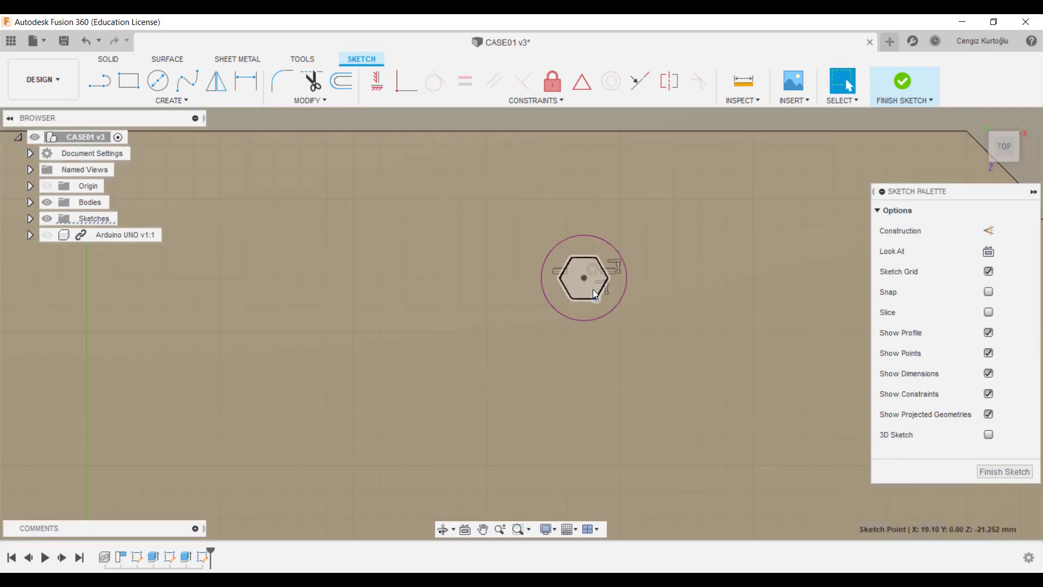
pyautogui.moveTo(625, 299); pyautogui.dragTo(710, 326)
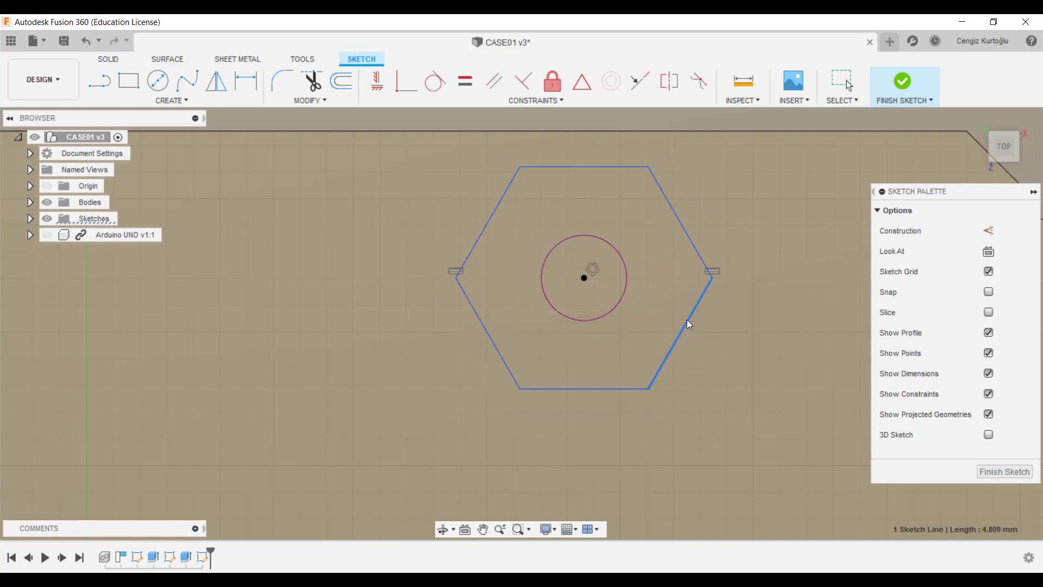
pyautogui.scroll(-2, 674, 326)
pyautogui.moveTo(672, 331); pyautogui.dragTo(654, 338, button='middle')
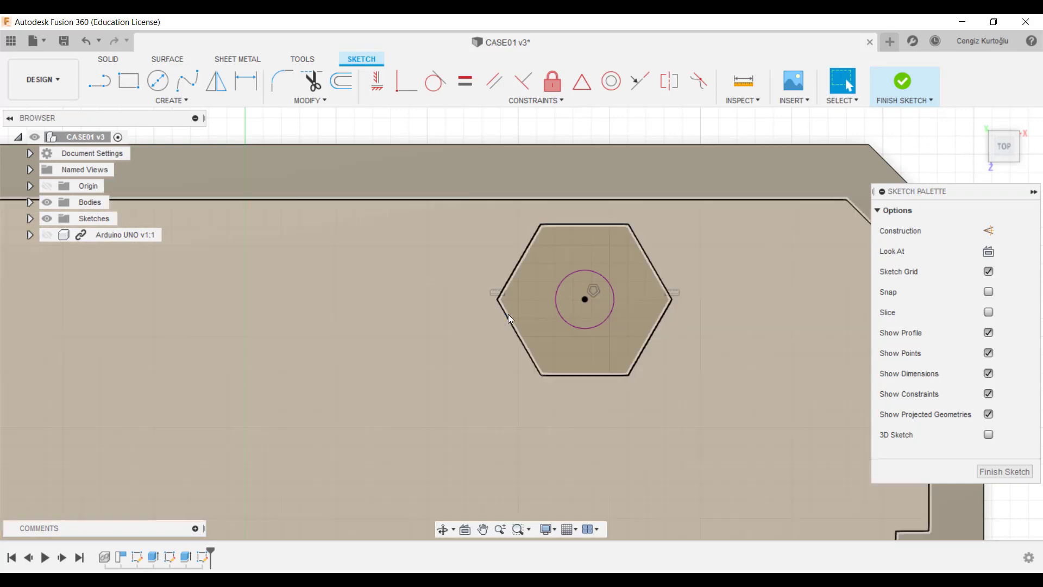
pyautogui.click(513, 335)
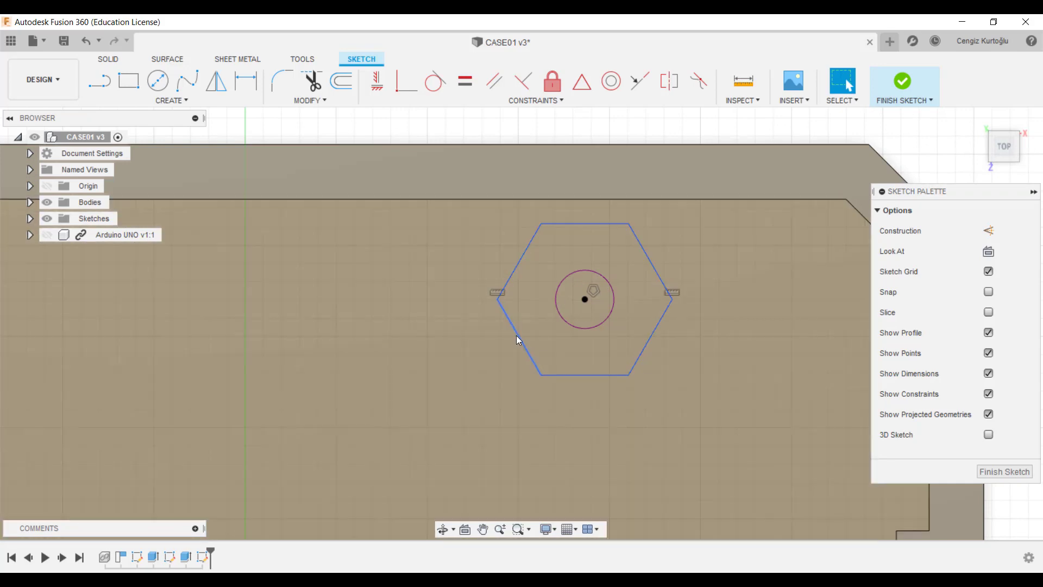
pyautogui.click(647, 257)
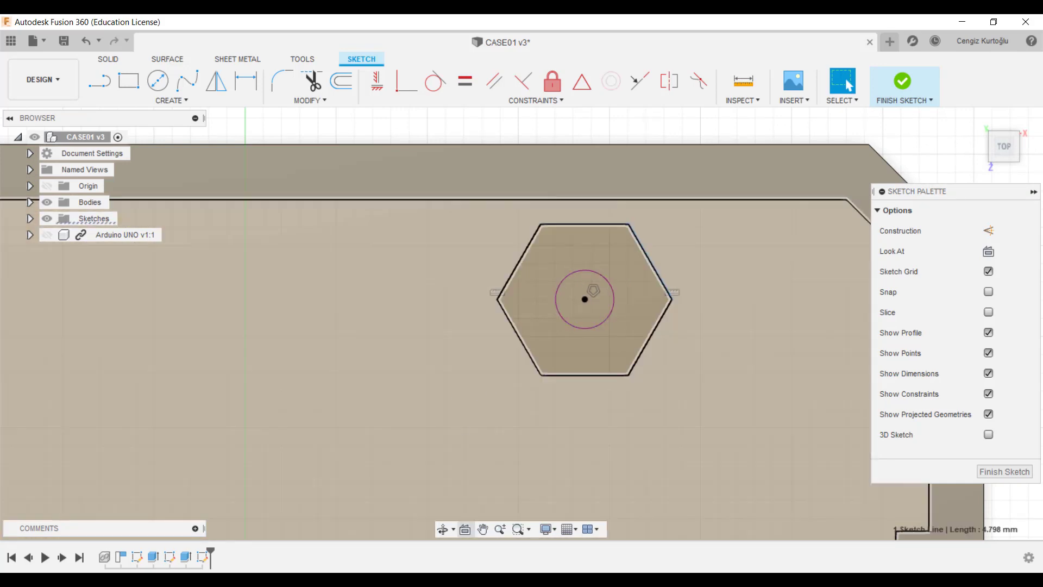
pyautogui.hotkey('alt', 'Tab')
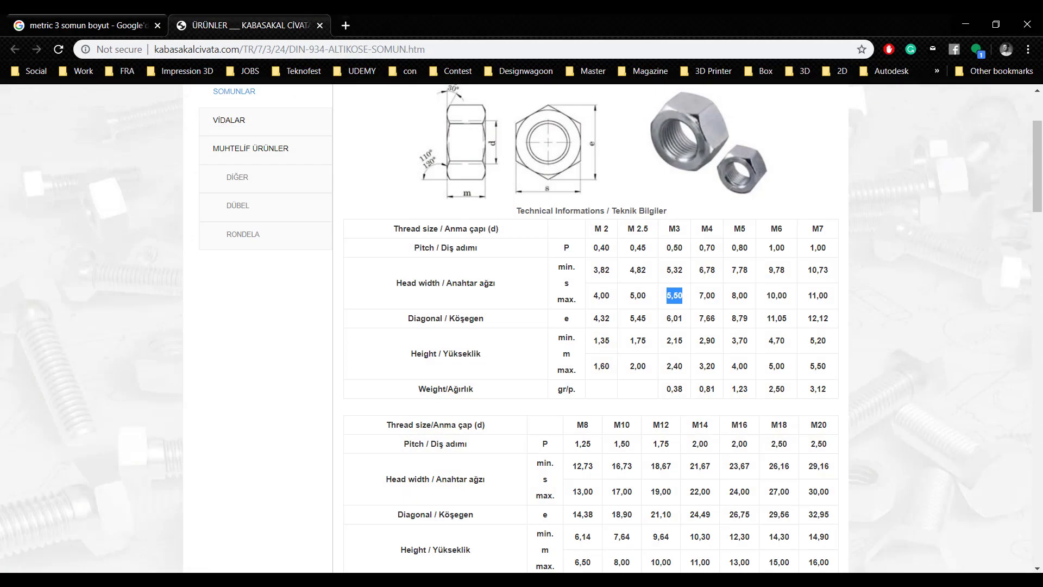
# Check the M3 nut size in the Google Images chart: 5.5 mm across flats
pyautogui.click(99, 22)
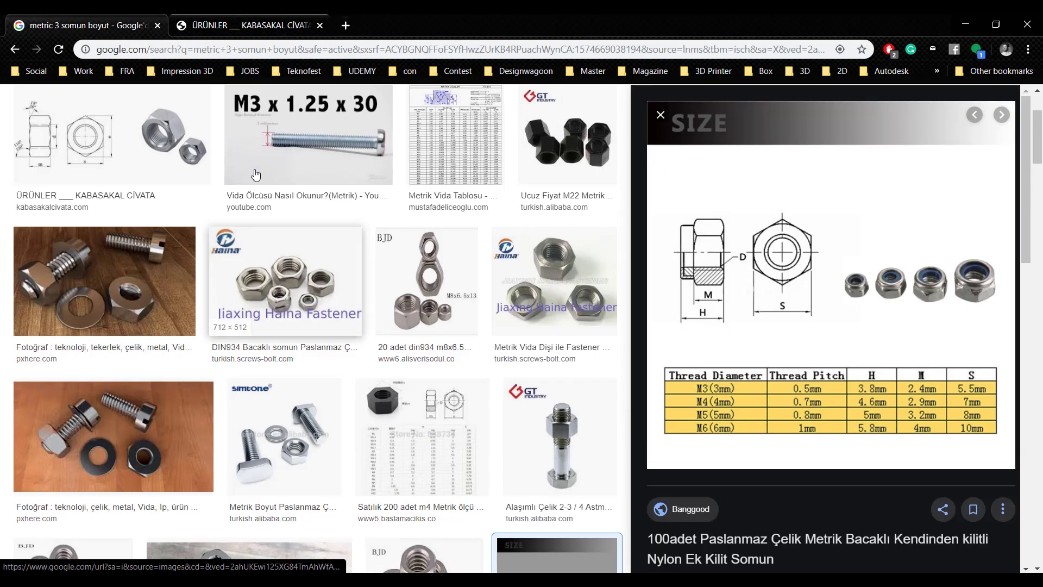
pyautogui.scroll(3, 255, 174)
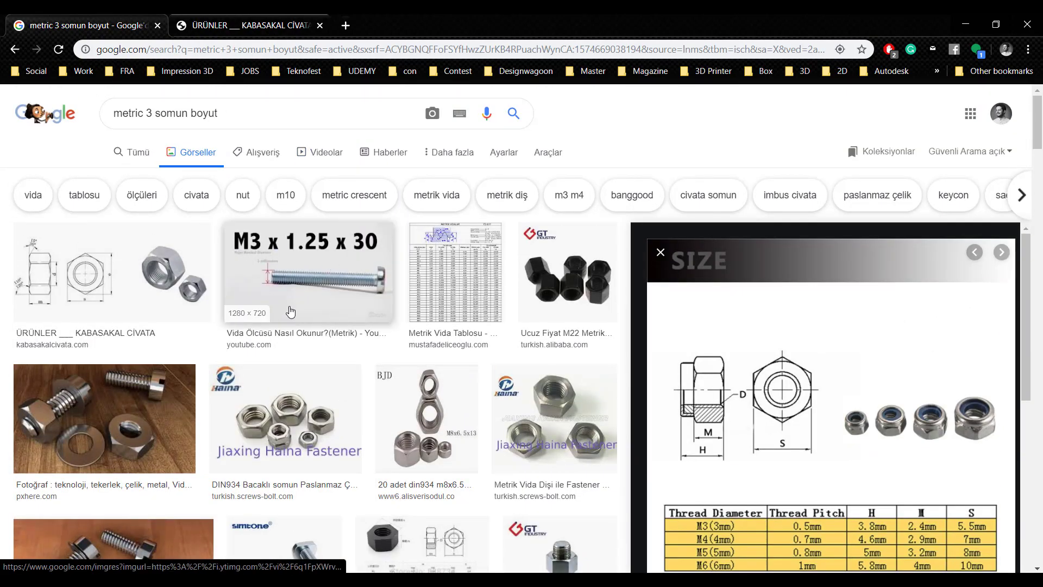
pyautogui.scroll(-3, 321, 343)
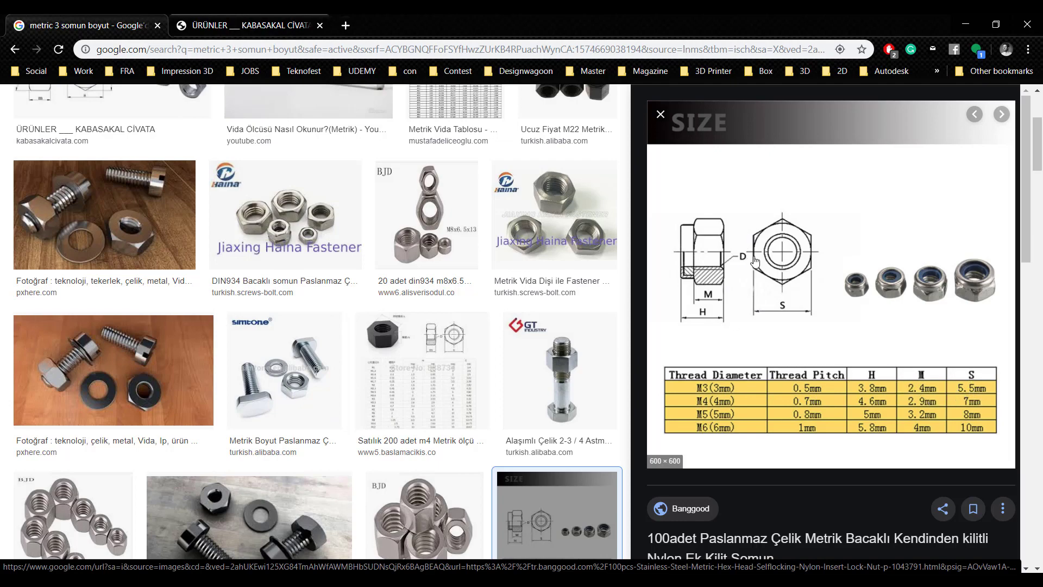
# Dimension the hexagon at 5.5 mm across flats
pyautogui.click(966, 24)
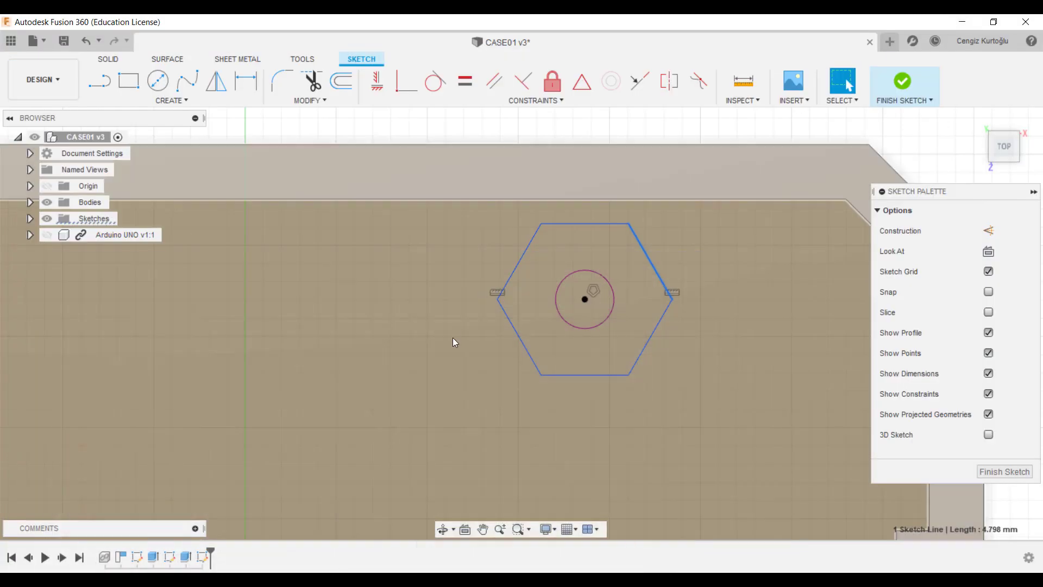
pyautogui.press('d')
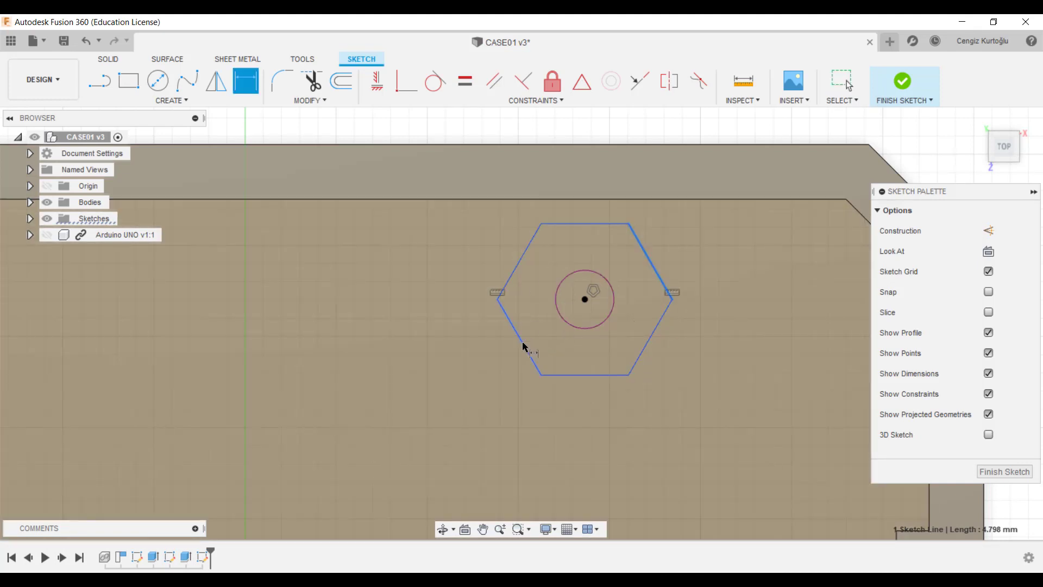
pyautogui.click(527, 335)
pyautogui.click(750, 388)
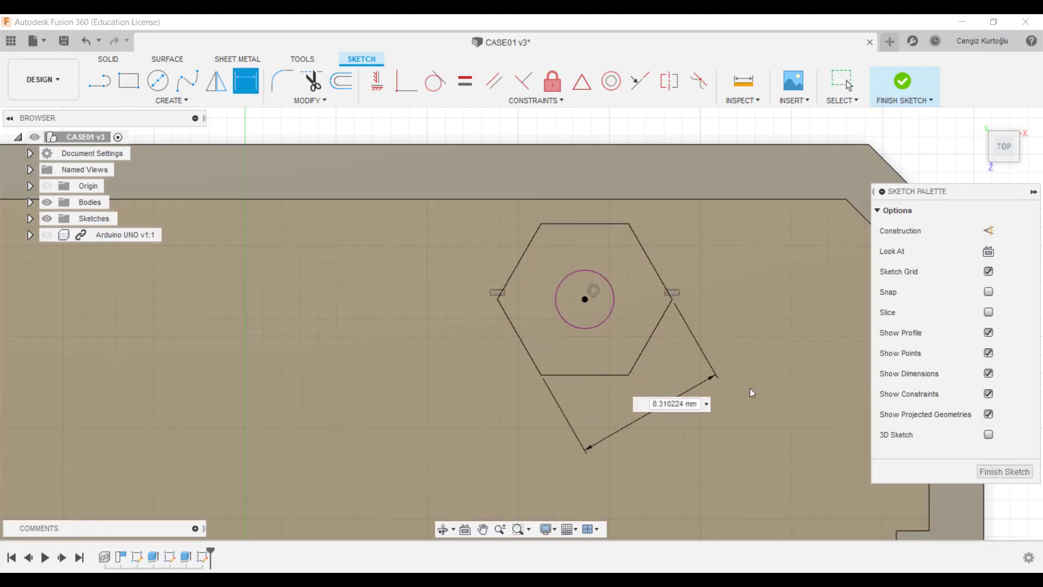
pyautogui.write('5,5')
pyautogui.press('Return')
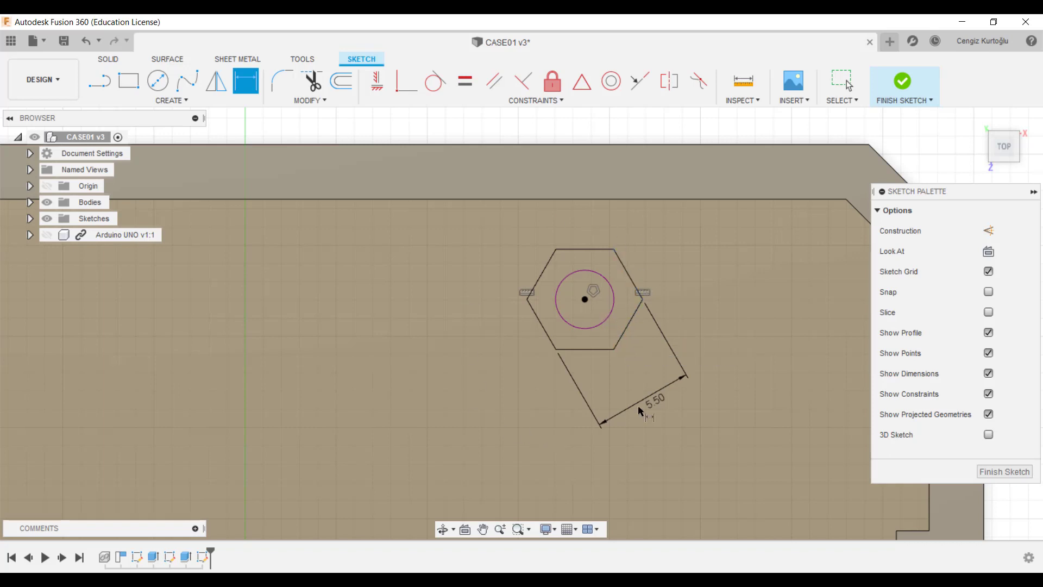
# Edit the across-flats dimension to 5.5 + 0.5 so it reads 6.00 mm
pyautogui.click(657, 404)
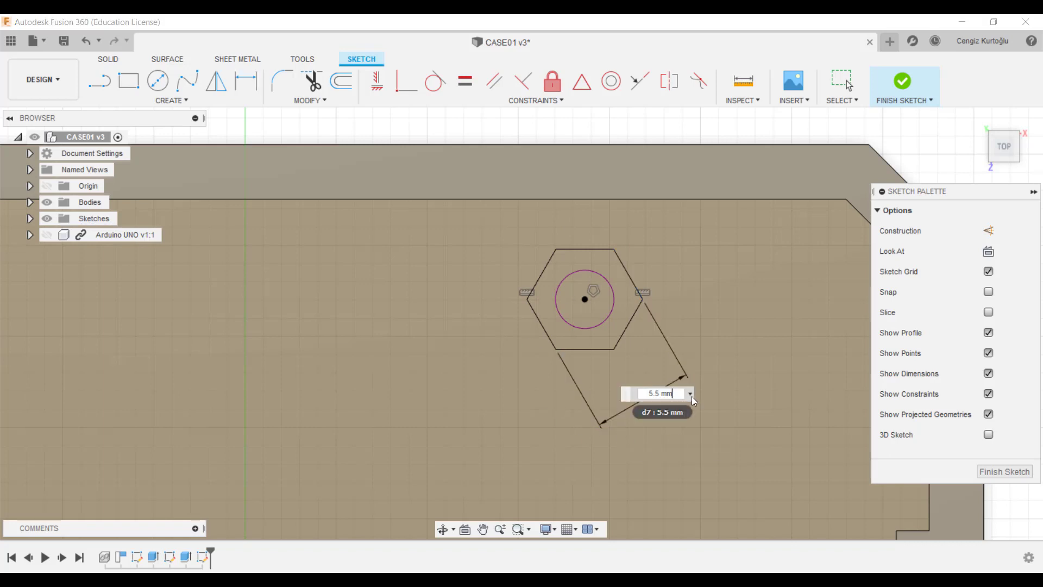
pyautogui.write('+ ')
pyautogui.write('0,5')
pyautogui.press('Return')
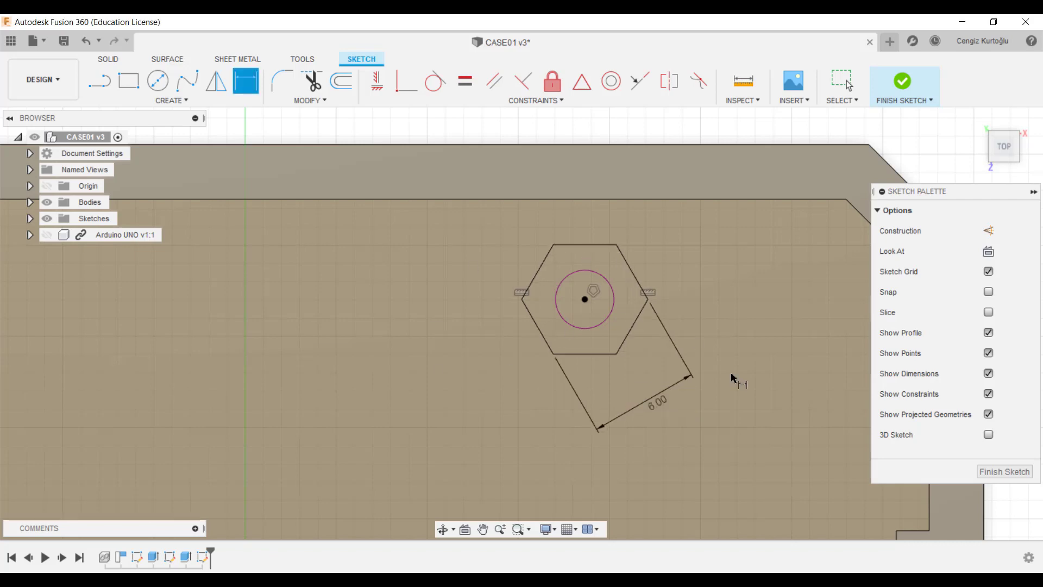
# Zoom out to the whole case and move the 6.00 label beside the hexagon
pyautogui.scroll(-2, 629, 370)
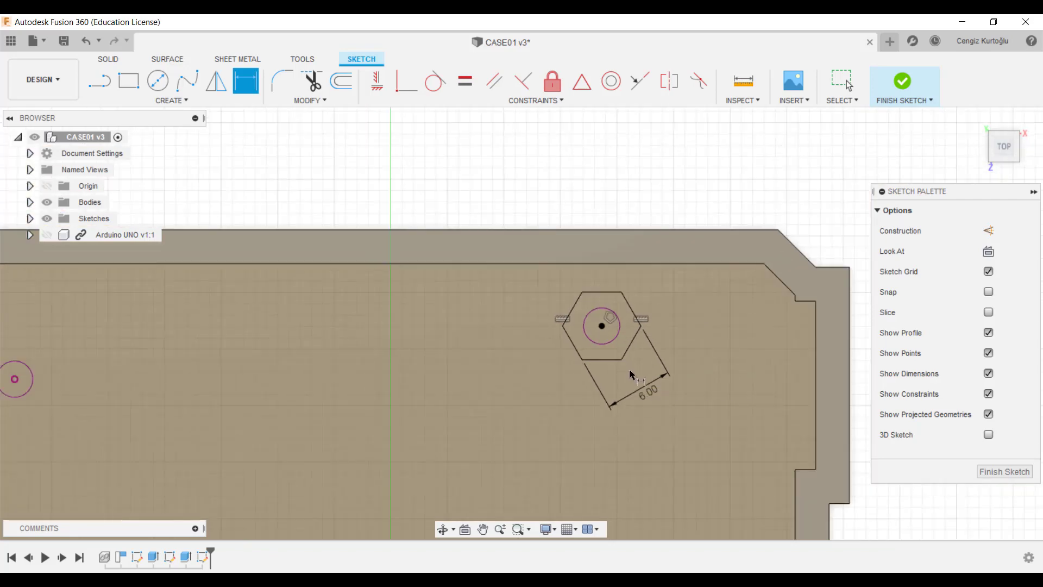
pyautogui.scroll(-1, 629, 369)
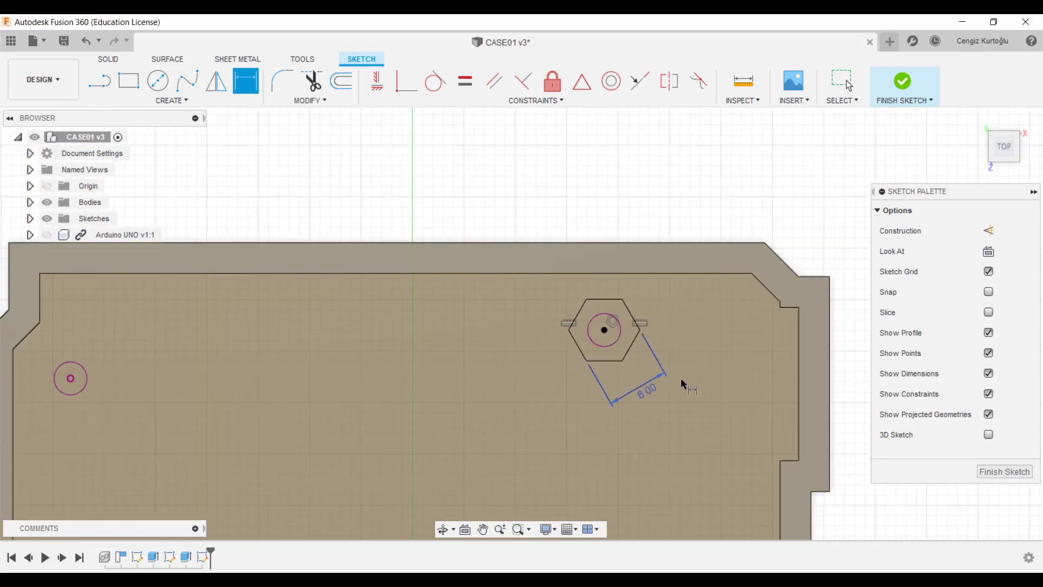
pyautogui.scroll(-1, 652, 363)
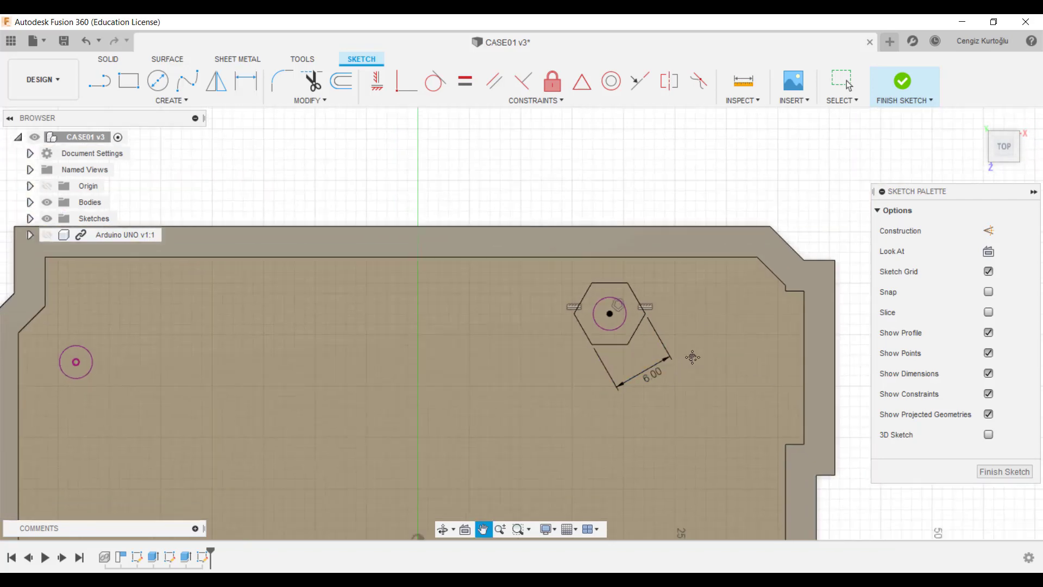
pyautogui.scroll(-1, 660, 366)
pyautogui.scroll(-1, 690, 361)
pyautogui.moveTo(703, 388); pyautogui.dragTo(704, 291, button='middle')
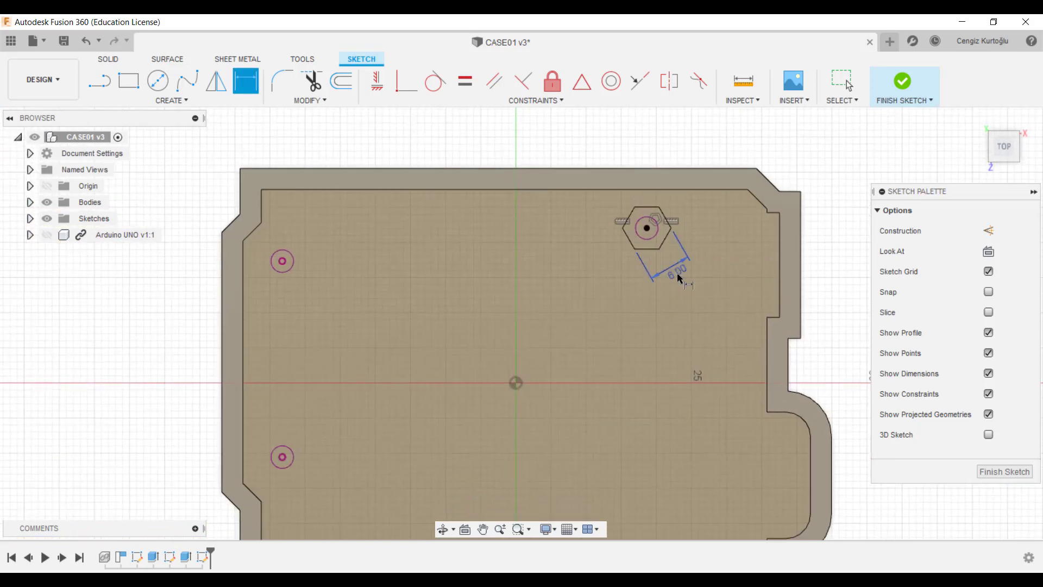
pyautogui.moveTo(677, 279); pyautogui.dragTo(620, 184)
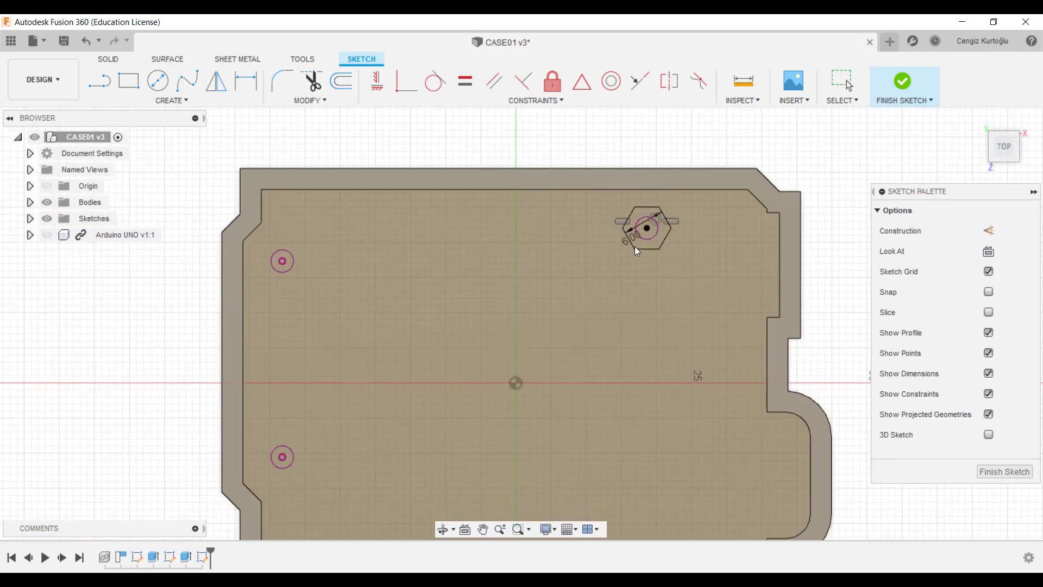
pyautogui.moveTo(635, 246); pyautogui.dragTo(612, 284)
# Fine-tune the 6.00 label placement, then select all six hexagon edges
pyautogui.press('d')
pyautogui.scroll(-2, 638, 292)
pyautogui.moveTo(644, 357)
pyautogui.mouseDown(button='middle')
pyautogui.moveTo(638, 292)
pyautogui.moveTo(638, 339)
pyautogui.mouseUp(button='middle')
pyautogui.scroll(1, 638, 340)
pyautogui.scroll(1, 638, 339)
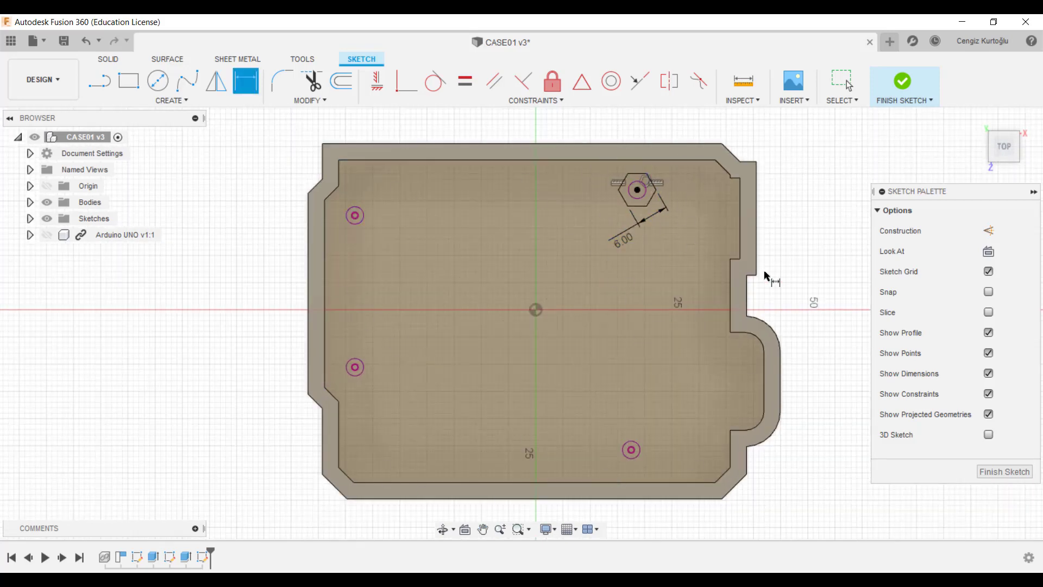
pyautogui.press('Escape')
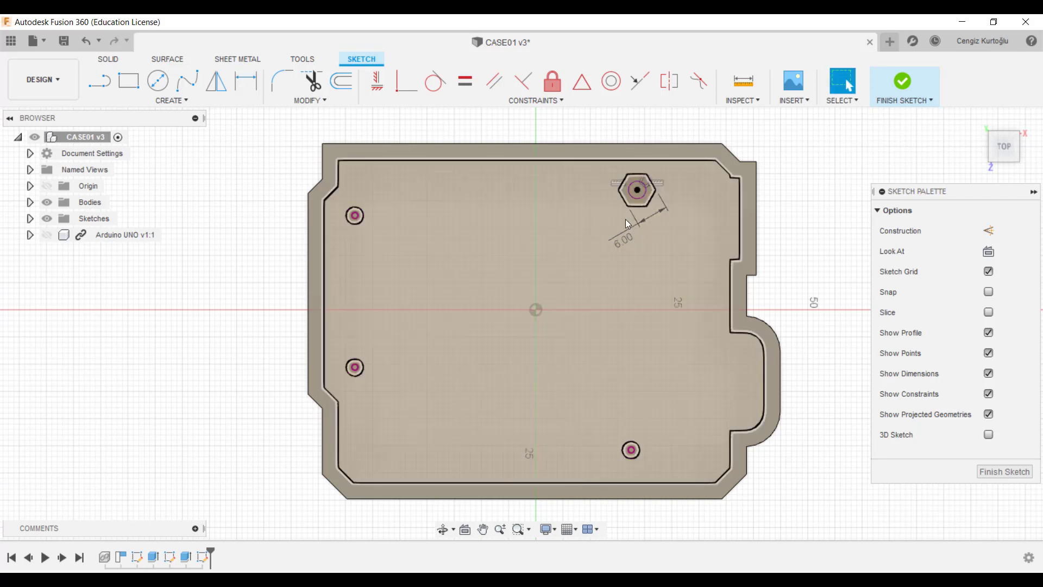
pyautogui.doubleClick(640, 204)
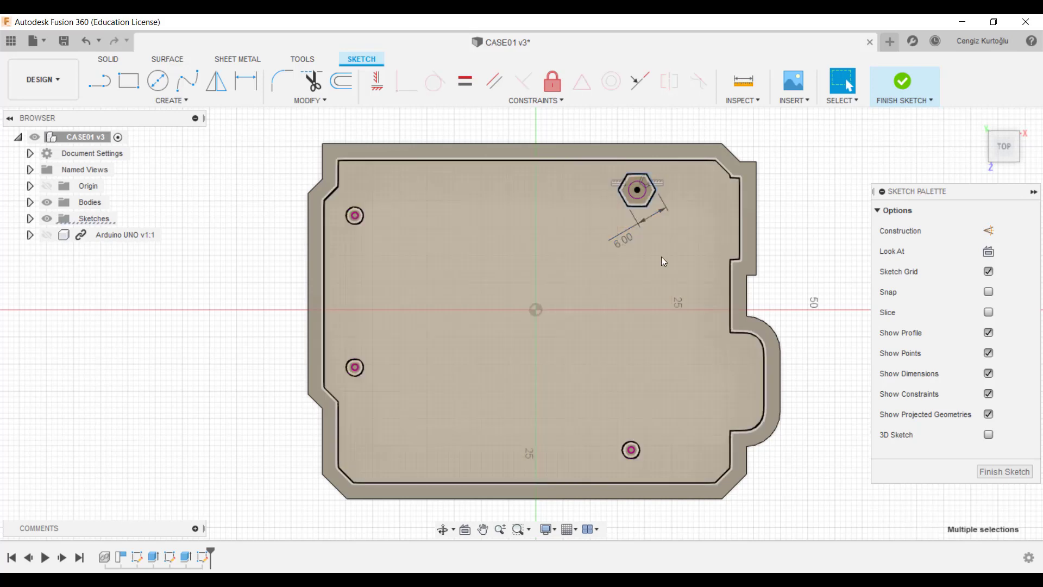
# Try moving the hexagon freely and dragging a vertex, then undo the distortion
pyautogui.press('m')
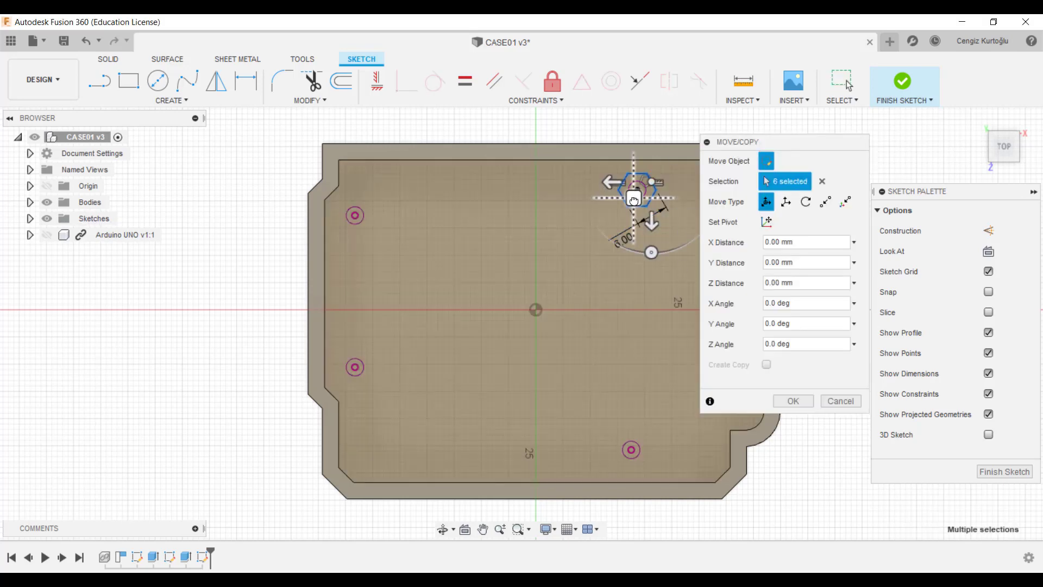
pyautogui.moveTo(634, 200); pyautogui.dragTo(594, 405)
pyautogui.scroll(3, 639, 438)
pyautogui.moveTo(637, 433); pyautogui.dragTo(546, 387, button='middle')
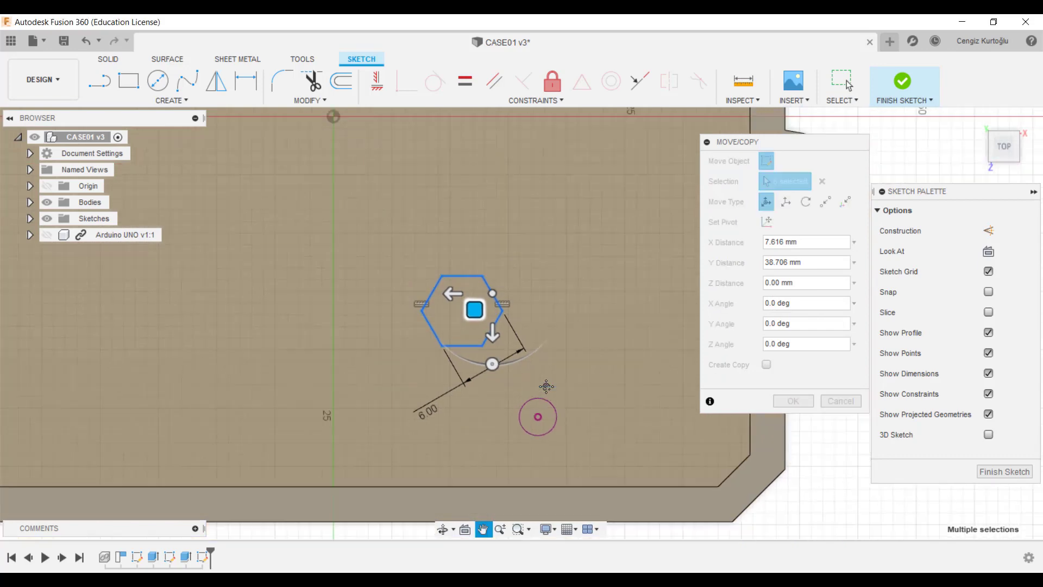
pyautogui.moveTo(474, 310); pyautogui.dragTo(549, 338)
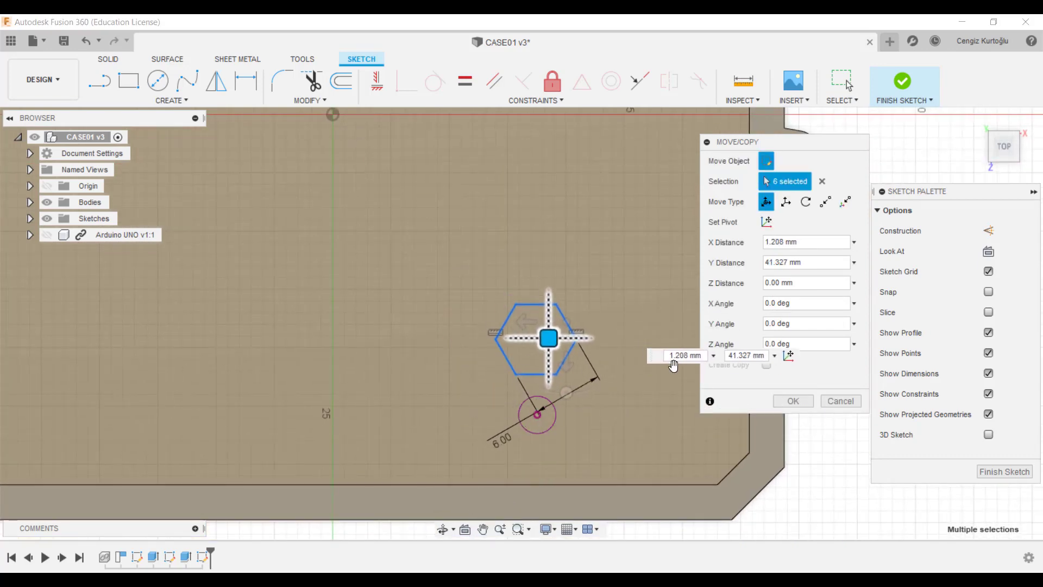
pyautogui.click(797, 399)
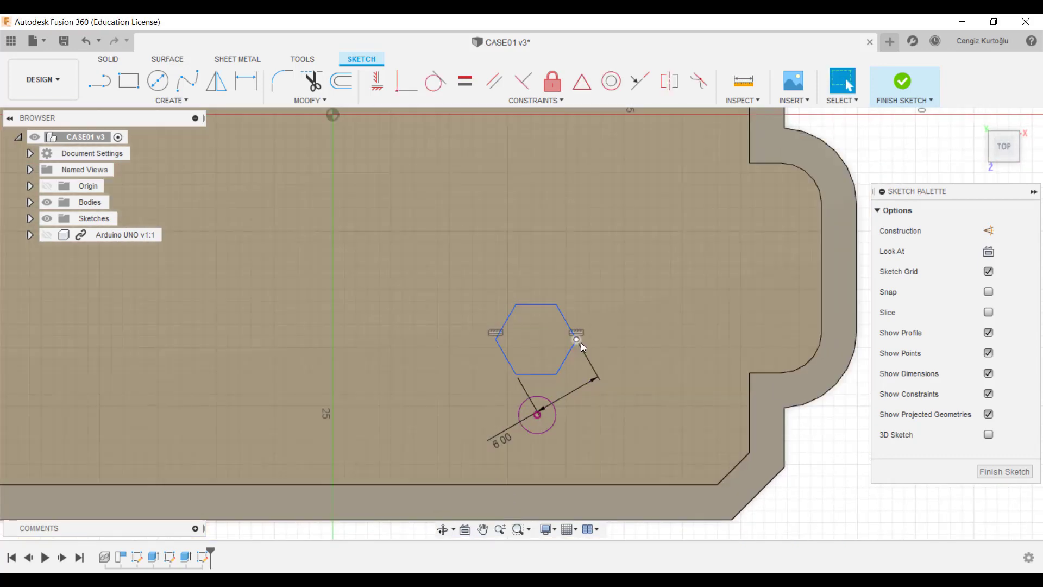
pyautogui.moveTo(578, 340)
pyautogui.mouseDown()
pyautogui.moveTo(621, 346)
pyautogui.moveTo(586, 339)
pyautogui.mouseUp()
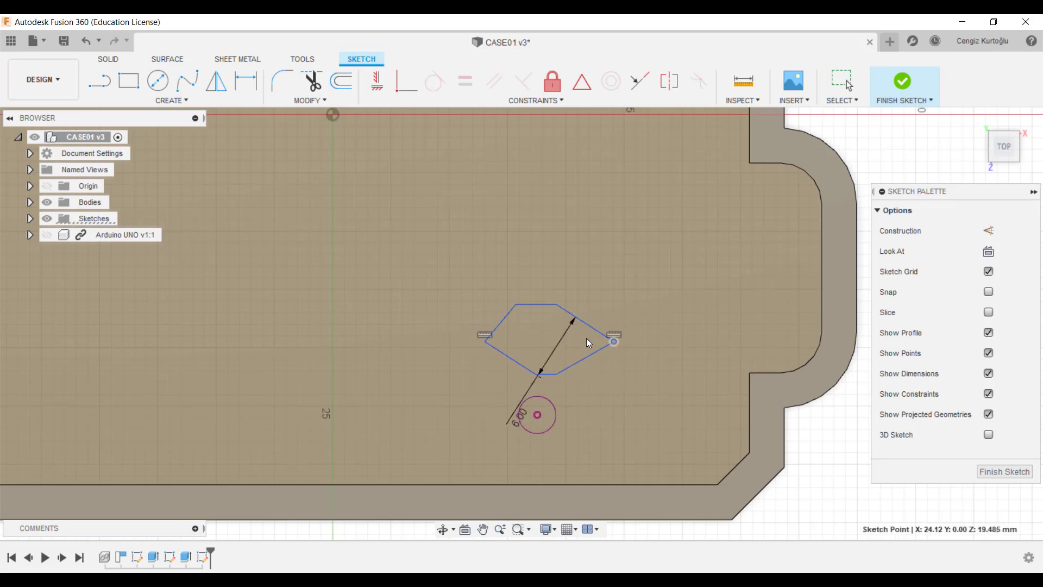
pyautogui.moveTo(557, 304); pyautogui.dragTo(566, 311)
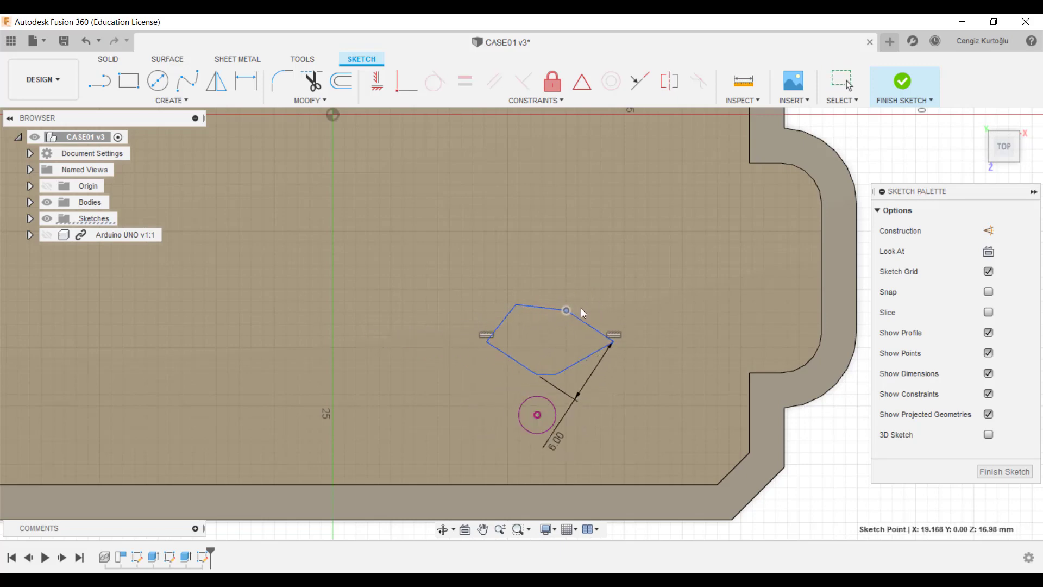
pyautogui.press('Escape')
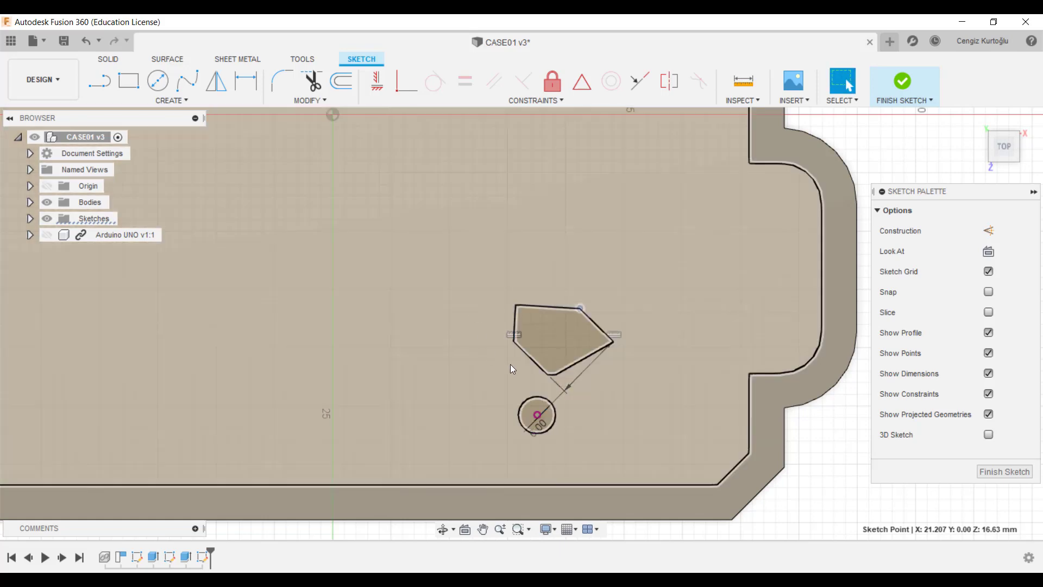
pyautogui.hotkey('ctrl', 'z')
pyautogui.hotkey('ctrl', 'z')
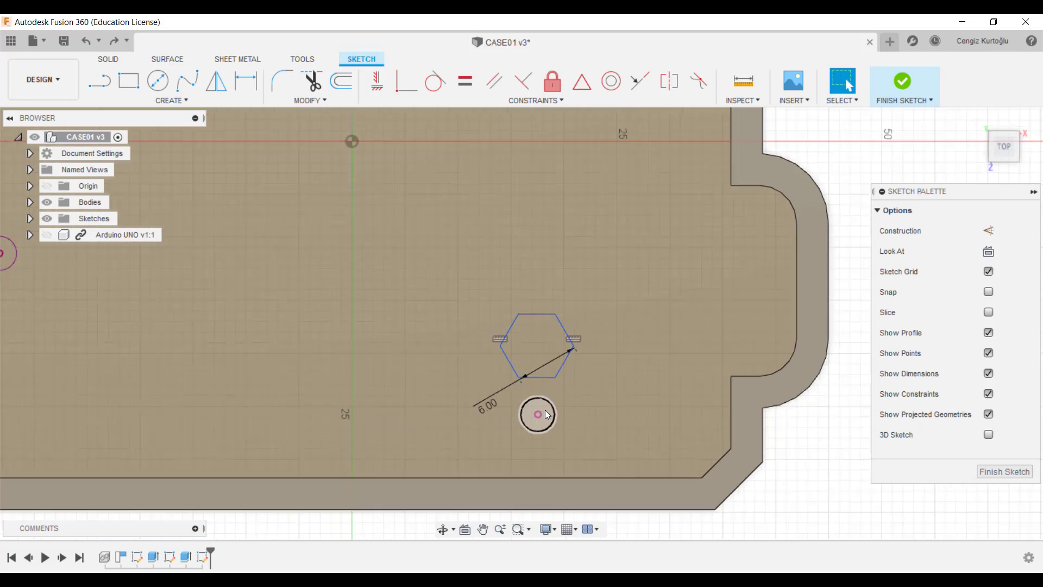
# Restart Move on all six hexagon edges and set a custom pivot on the hexagon
pyautogui.scroll(-2, 594, 419)
pyautogui.scroll(2, 543, 417)
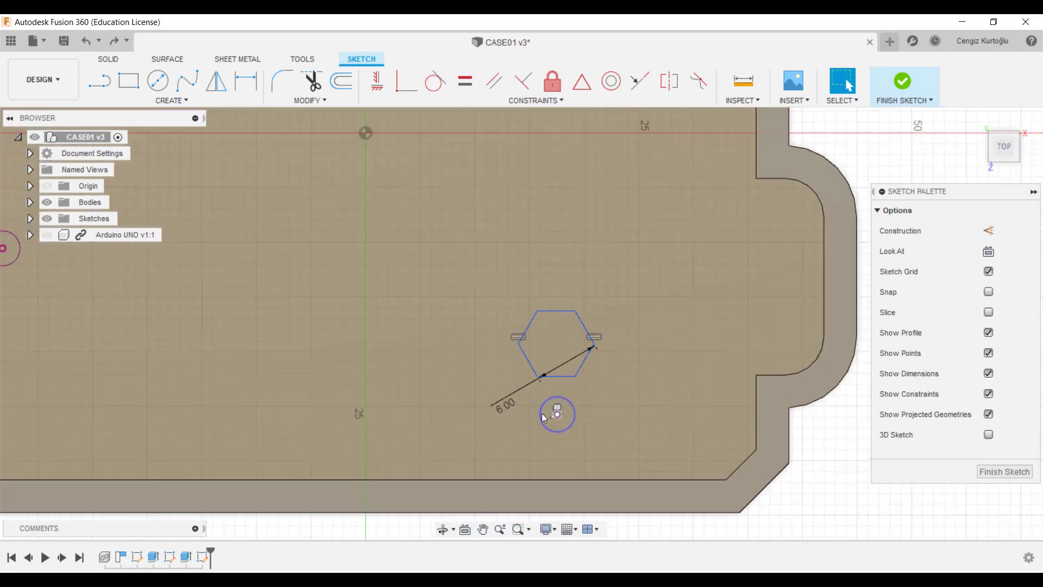
pyautogui.press('m')
pyautogui.doubleClick(583, 365)
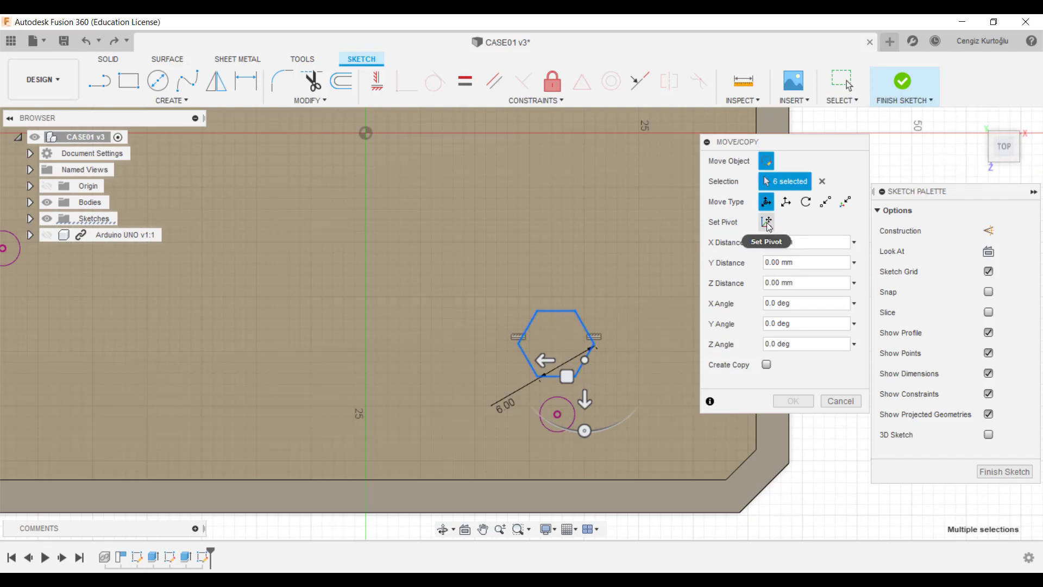
pyautogui.click(768, 226)
pyautogui.click(577, 343)
pyautogui.moveTo(577, 342); pyautogui.dragTo(559, 348)
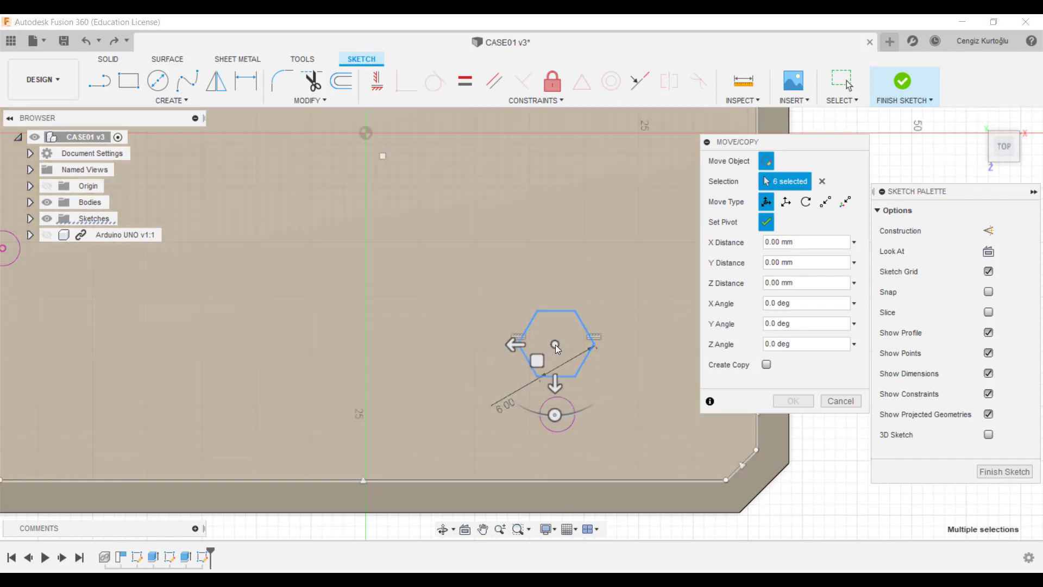
pyautogui.moveTo(559, 348); pyautogui.dragTo(693, 304)
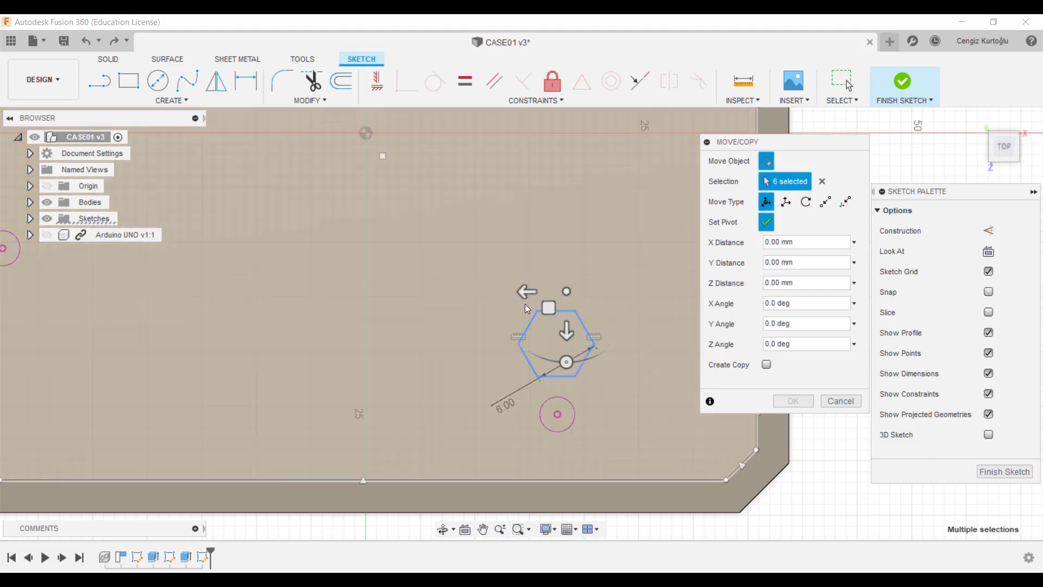
pyautogui.click(557, 414)
pyautogui.scroll(3, 565, 358)
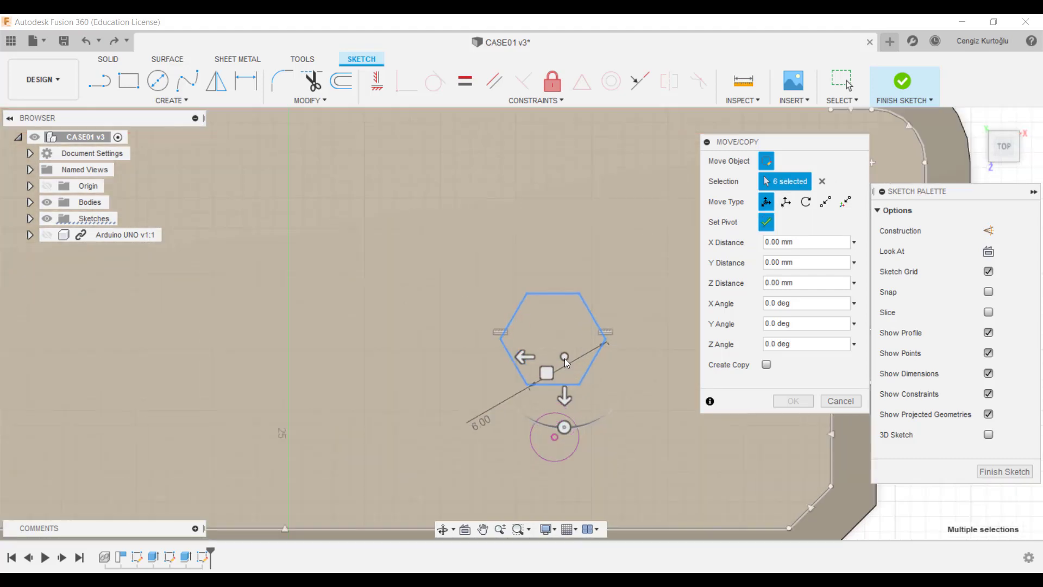
pyautogui.click(558, 334)
# Move the hexagon point-to-point from its right vertex to the hole centre
pyautogui.click(826, 201)
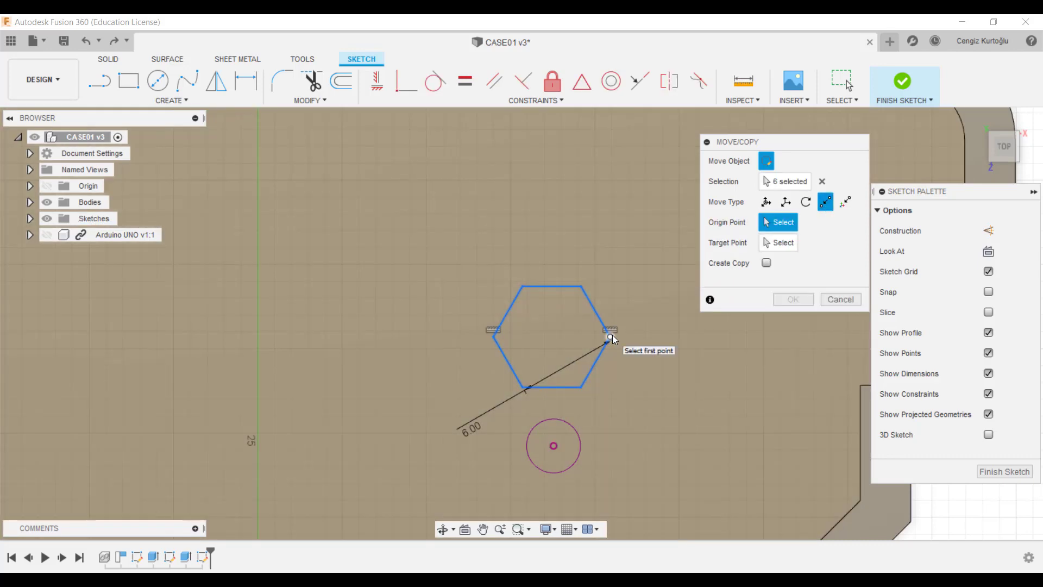
pyautogui.click(611, 336)
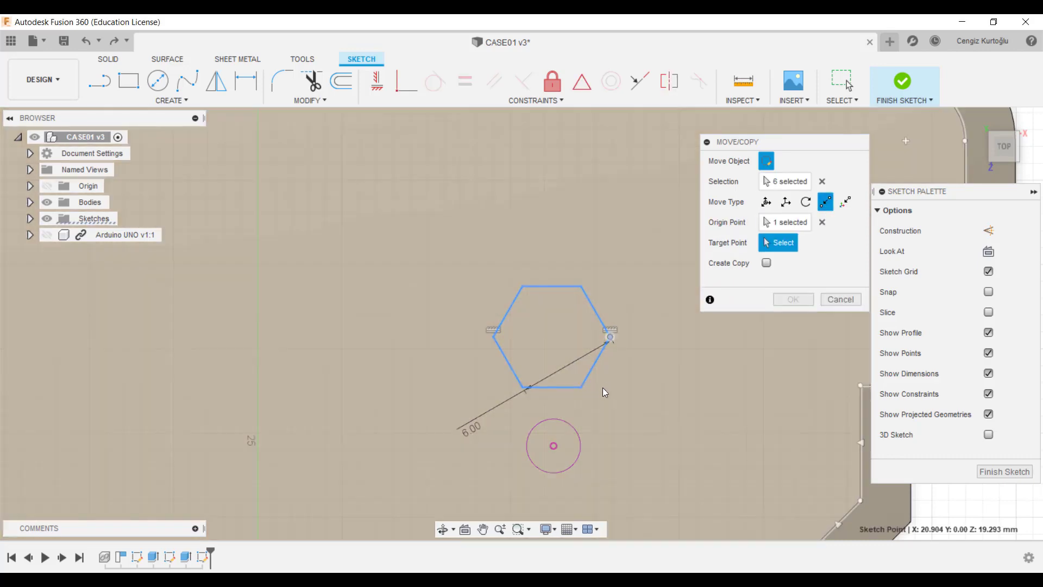
pyautogui.click(553, 445)
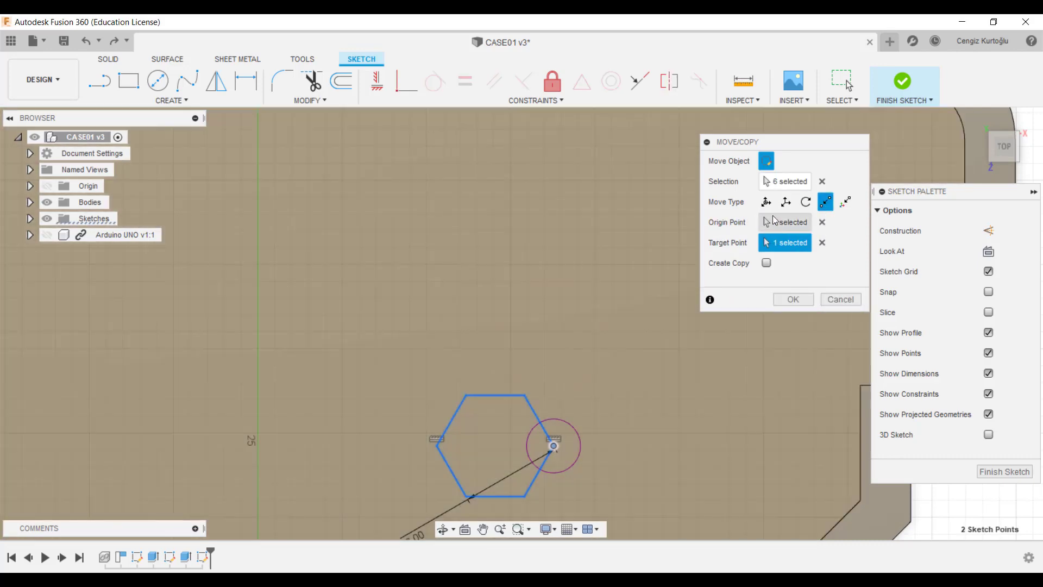
pyautogui.click(766, 202)
# Shift the hexagon along X by -3 mm and confirm the move
pyautogui.middleClick(577, 363)
pyautogui.moveTo(577, 363); pyautogui.dragTo(568, 320, button='middle')
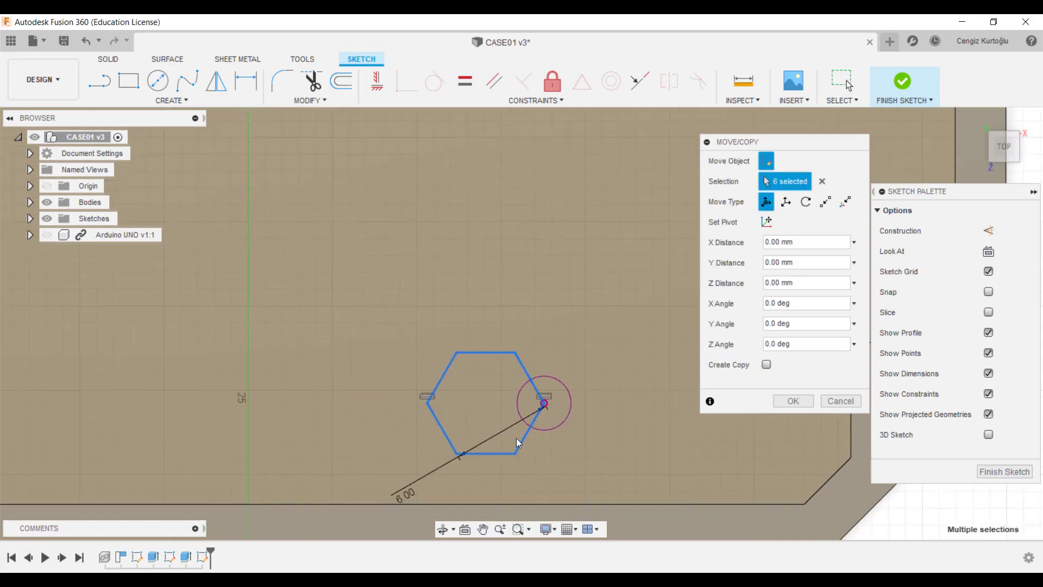
pyautogui.click(766, 221)
pyautogui.click(784, 203)
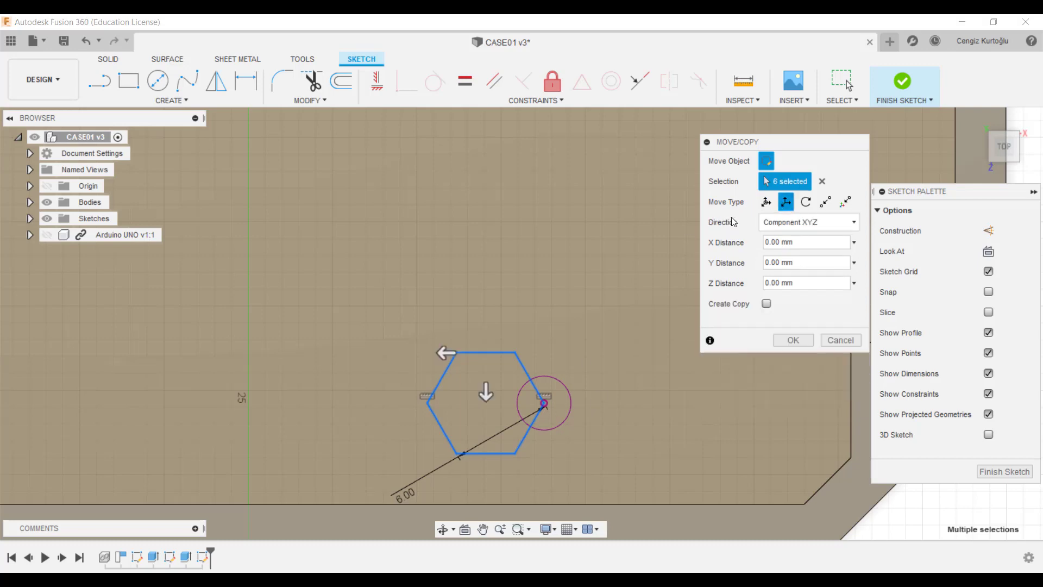
pyautogui.moveTo(442, 343); pyautogui.dragTo(503, 344)
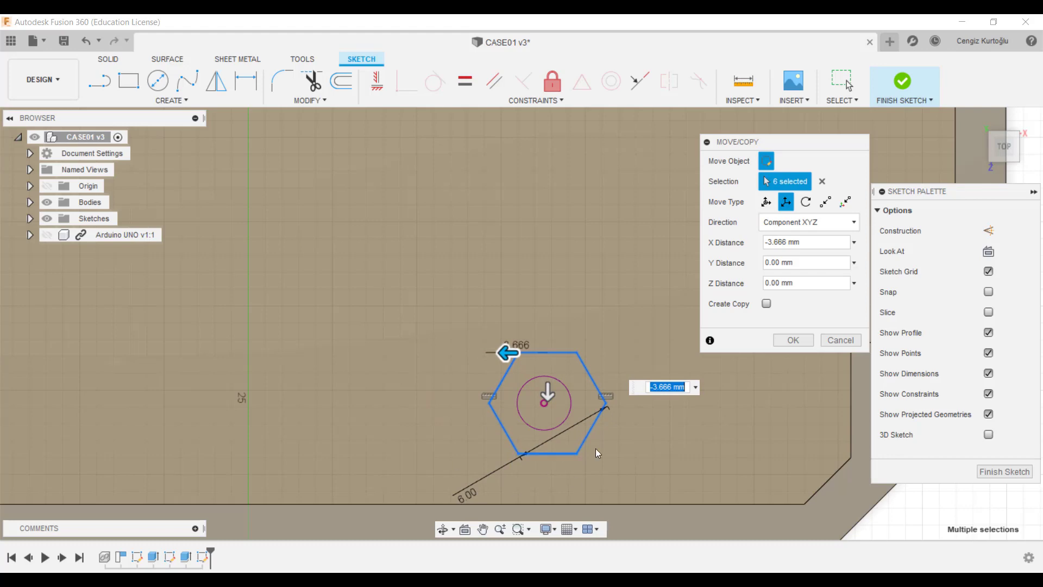
pyautogui.write('-3')
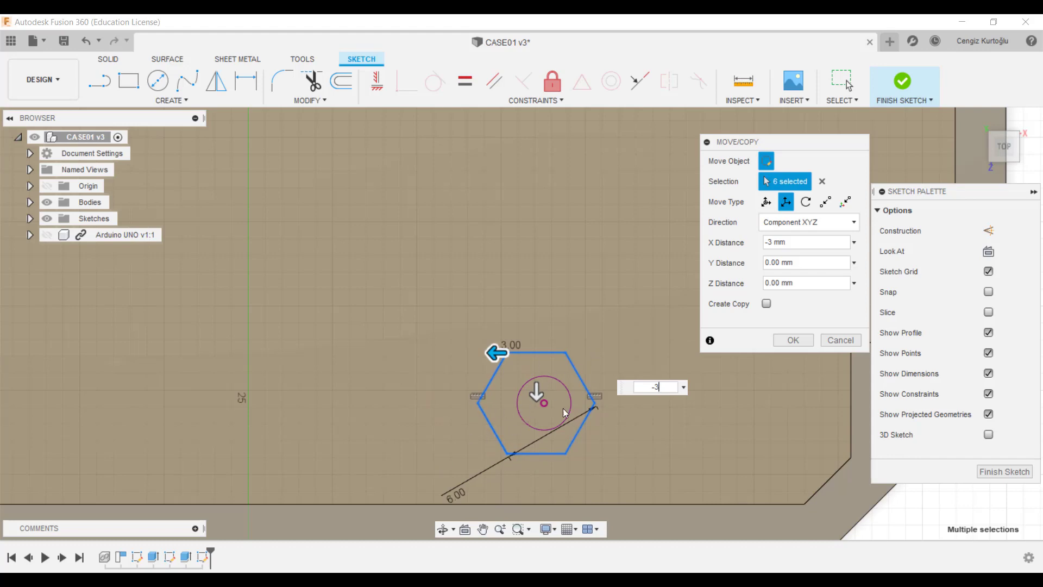
pyautogui.click(846, 341)
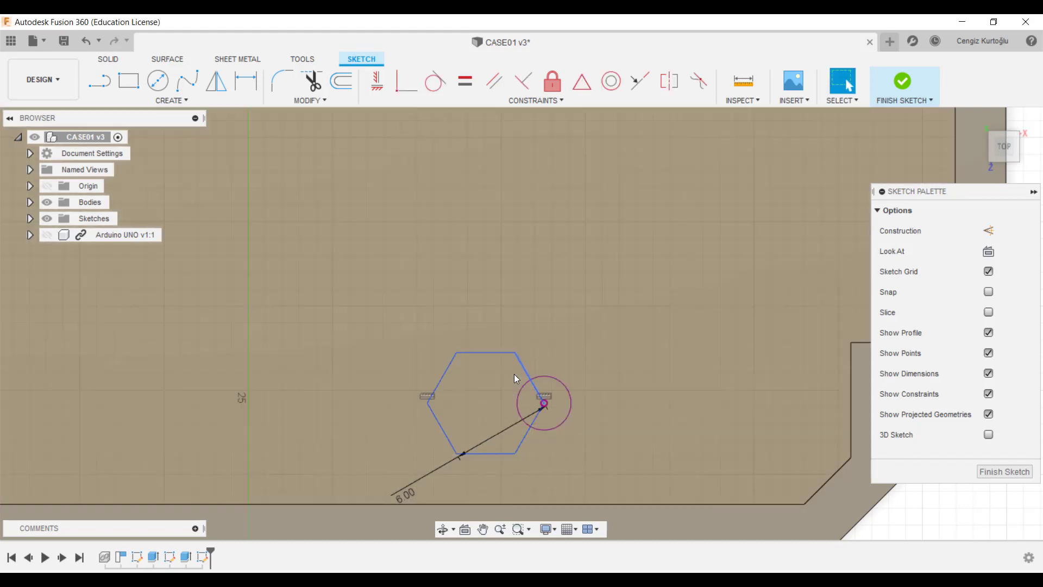
# Delete the offset hexagon and draw a circumscribed hexagon centred on the mounting hole
pyautogui.doubleClick(504, 354)
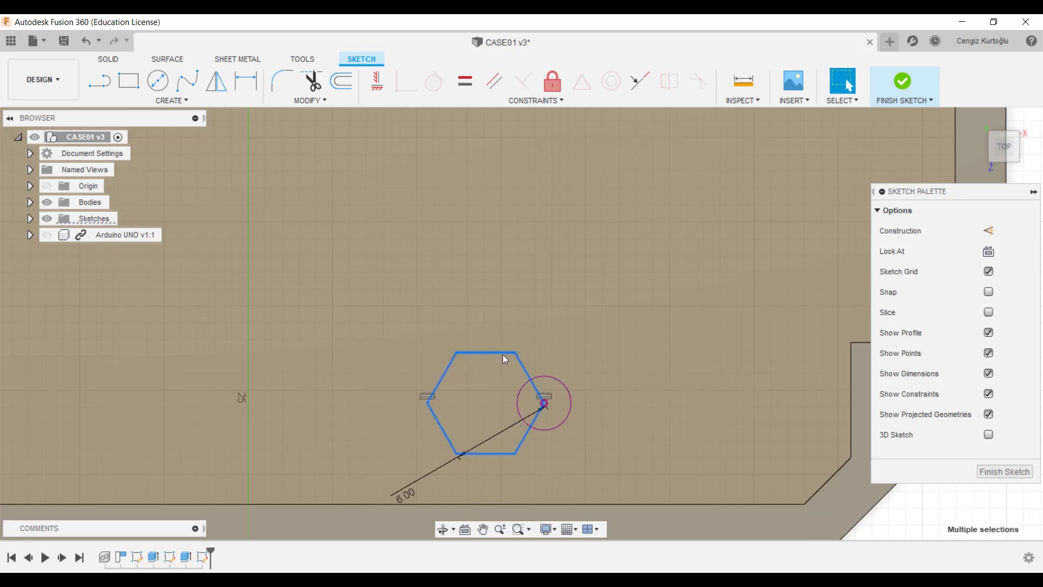
pyautogui.press('Delete')
pyautogui.scroll(-3, 531, 333)
pyautogui.scroll(3, 607, 344)
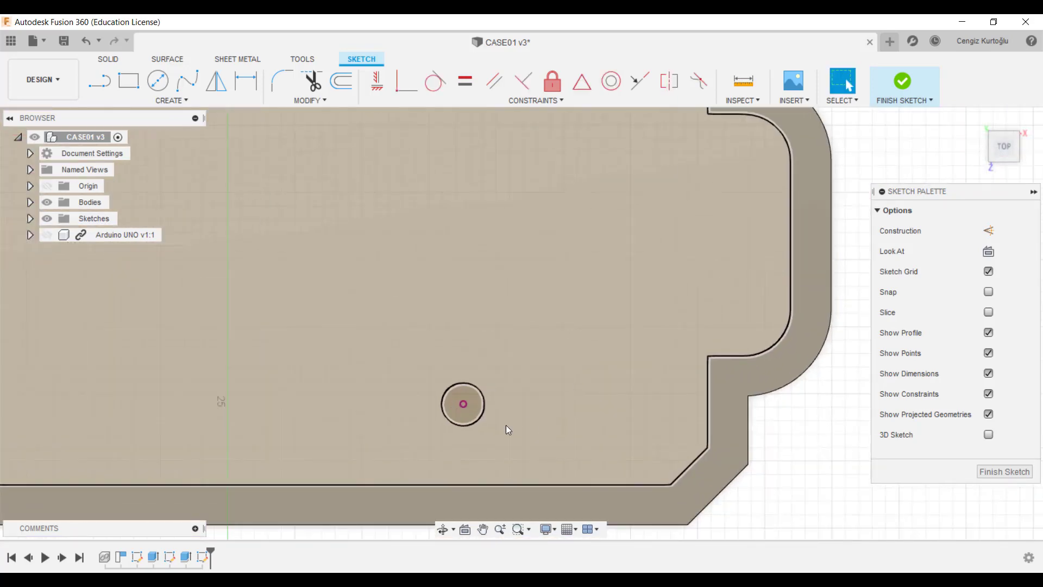
pyautogui.write('spoly')
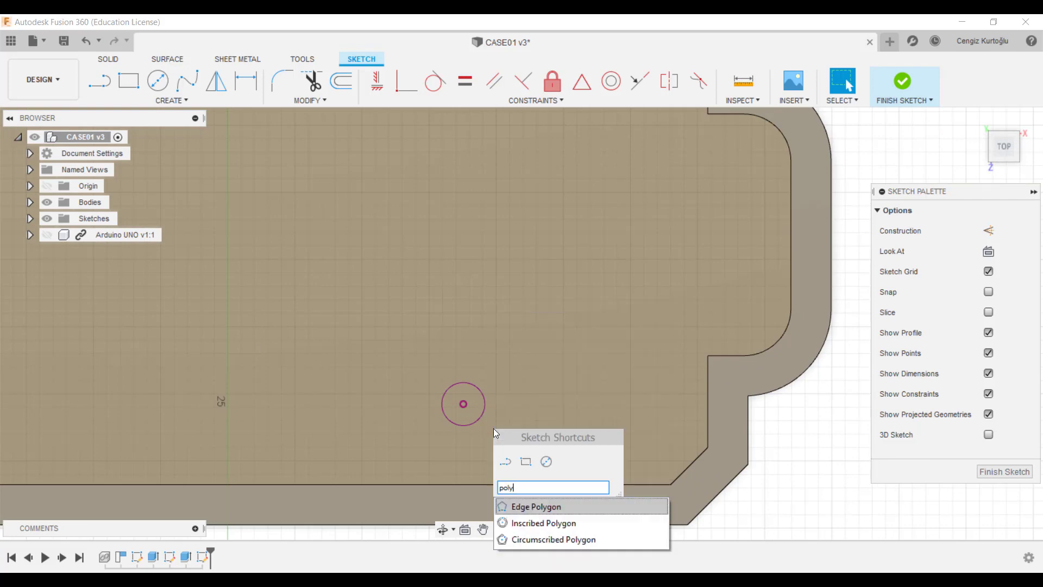
pyautogui.click(543, 538)
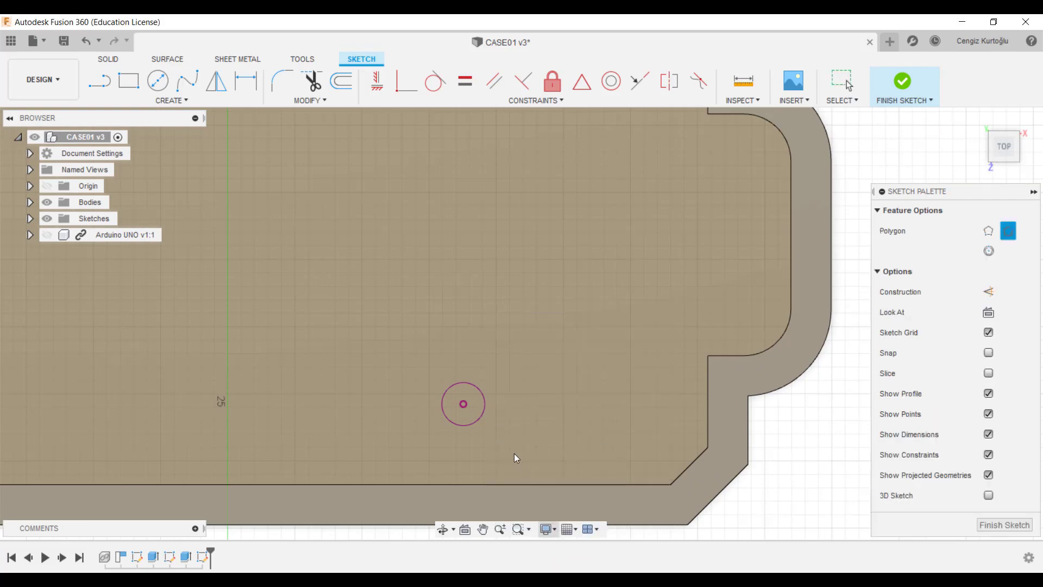
pyautogui.click(464, 409)
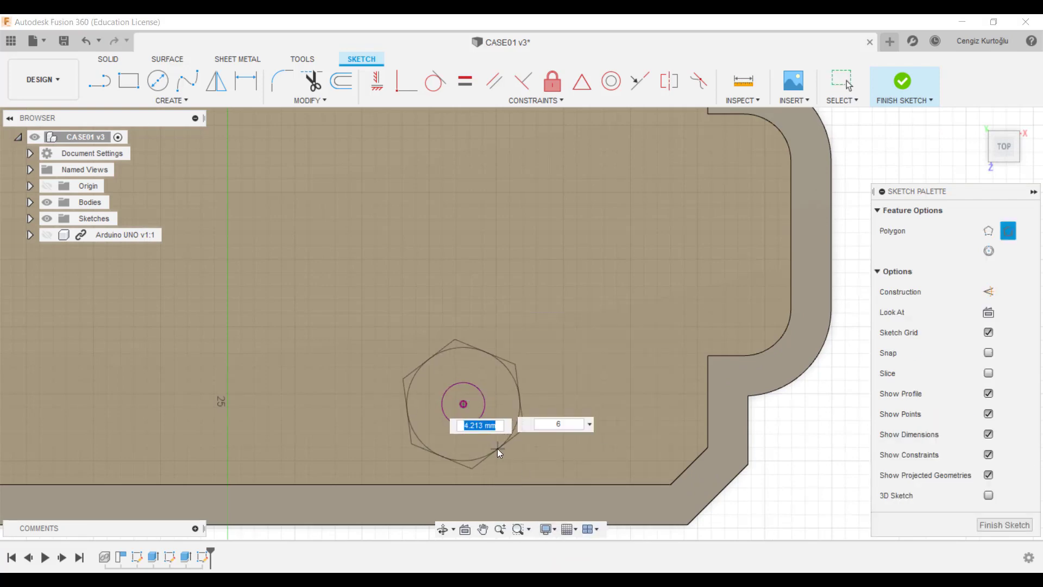
pyautogui.click(497, 450)
# Dimension the hexagon 6 mm across flats and constrain two opposite corners to level it
pyautogui.press('d')
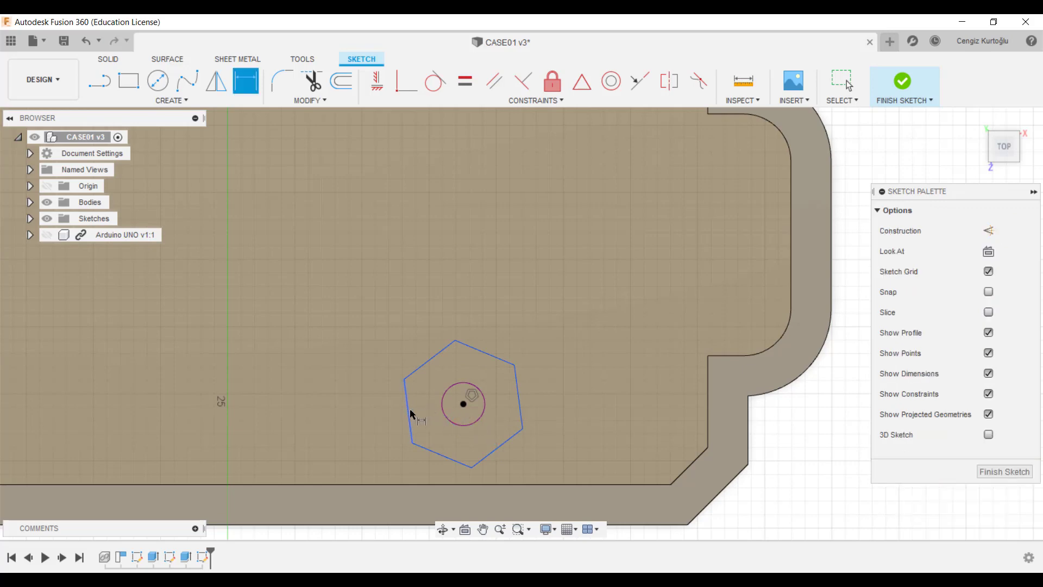
pyautogui.click(411, 414)
pyautogui.click(514, 390)
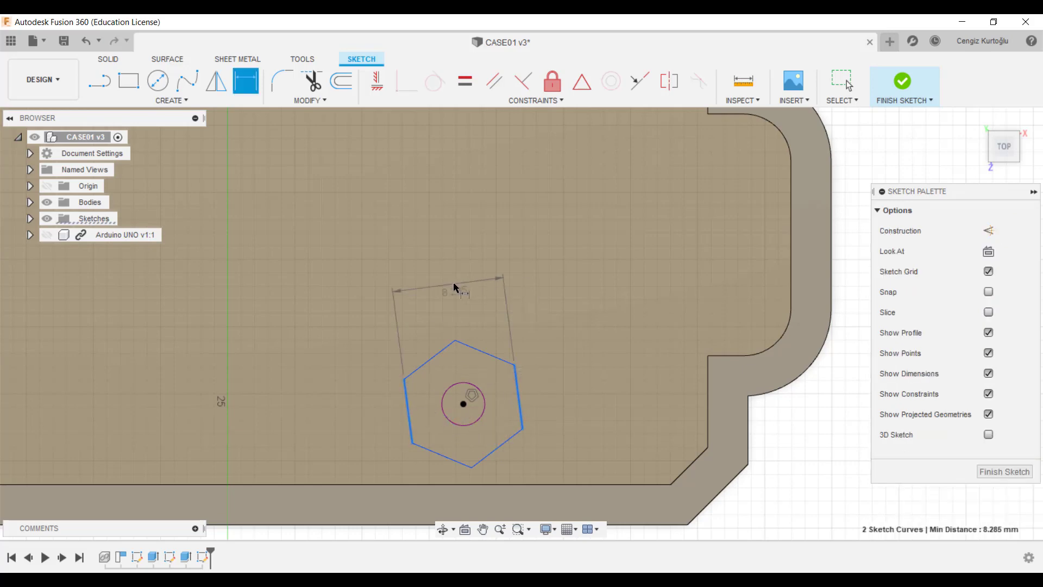
pyautogui.click(456, 287)
pyautogui.write('6')
pyautogui.press('Return')
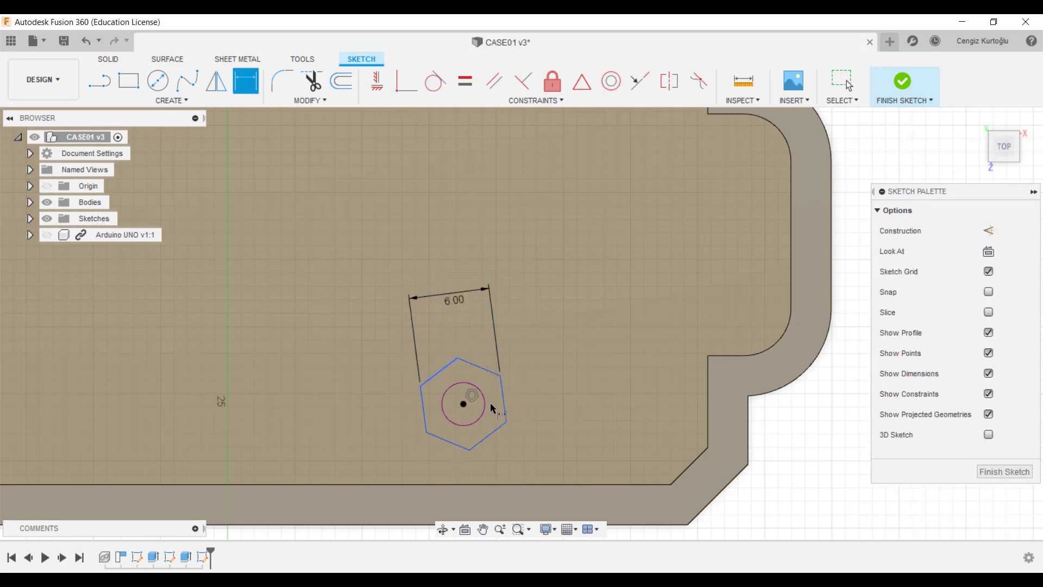
pyautogui.press('Escape')
pyautogui.click(431, 432)
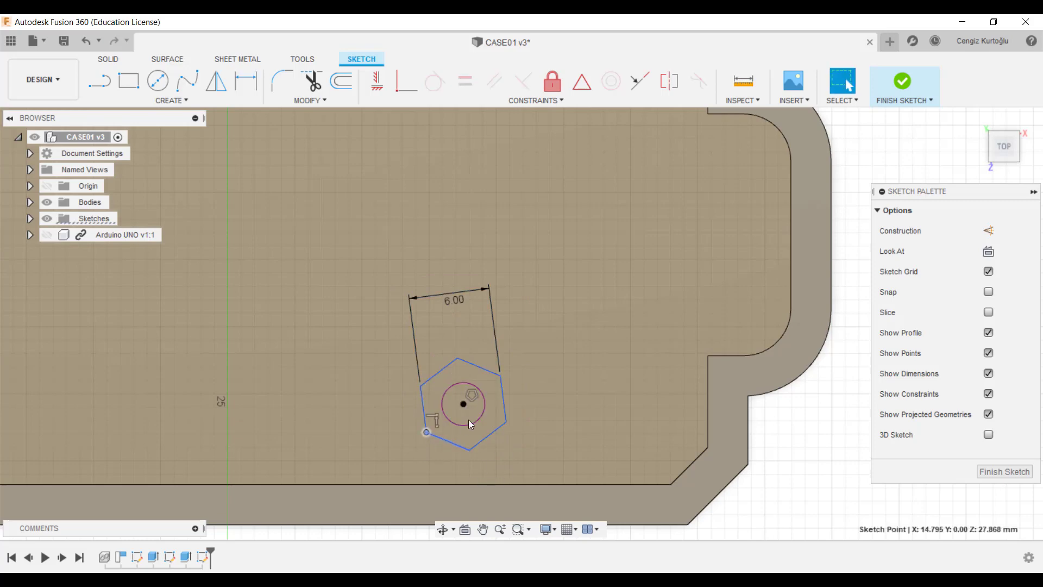
pyautogui.keyDown('ctrl'); pyautogui.click(499, 376); pyautogui.keyUp('ctrl')
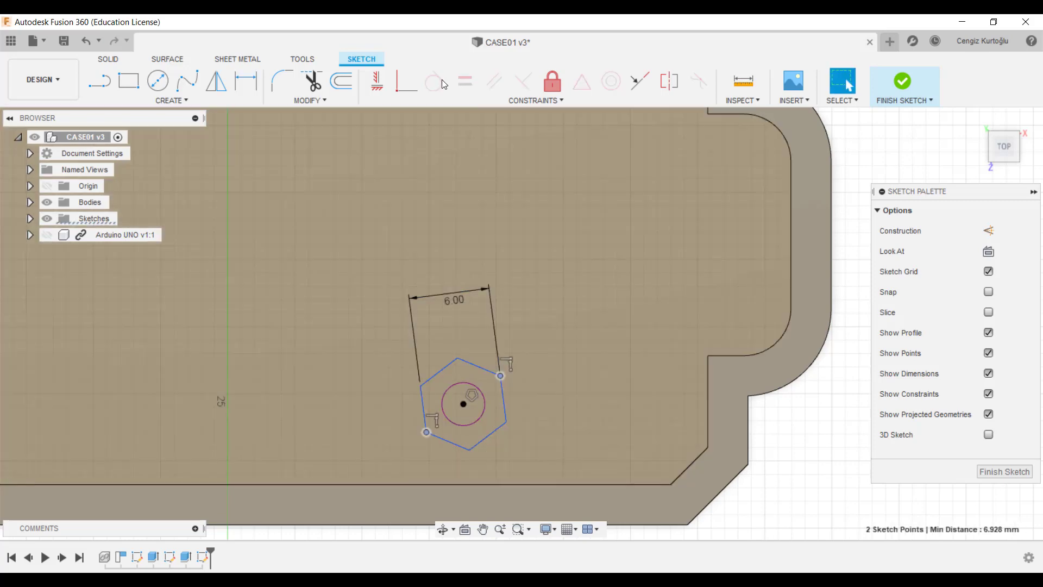
pyautogui.click(374, 87)
pyautogui.scroll(-3, 494, 178)
# Draw an inscribed hexagon centred on the lower-left mounting hole
pyautogui.scroll(-2, 493, 178)
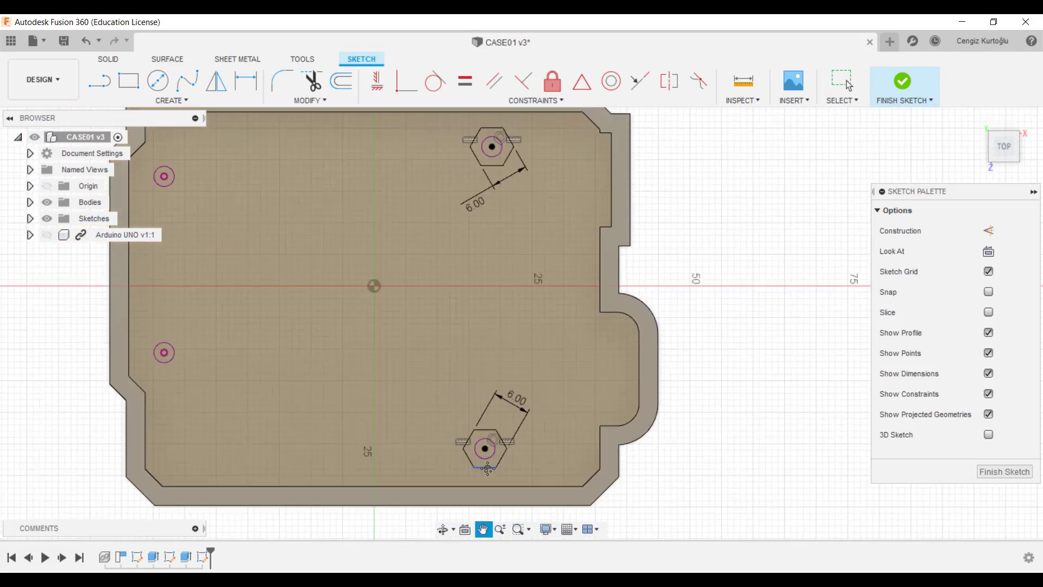
pyautogui.moveTo(256, 415); pyautogui.dragTo(350, 454, button='middle')
pyautogui.scroll(2, 349, 454)
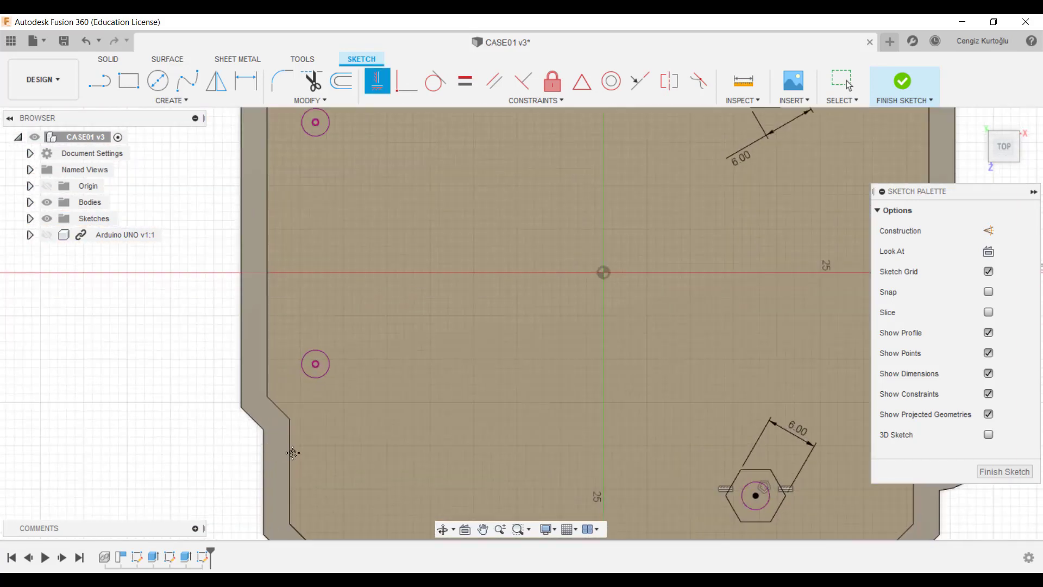
pyautogui.moveTo(228, 402); pyautogui.dragTo(349, 449, button='middle')
pyautogui.scroll(2, 324, 449)
pyautogui.rightClick(258, 455)
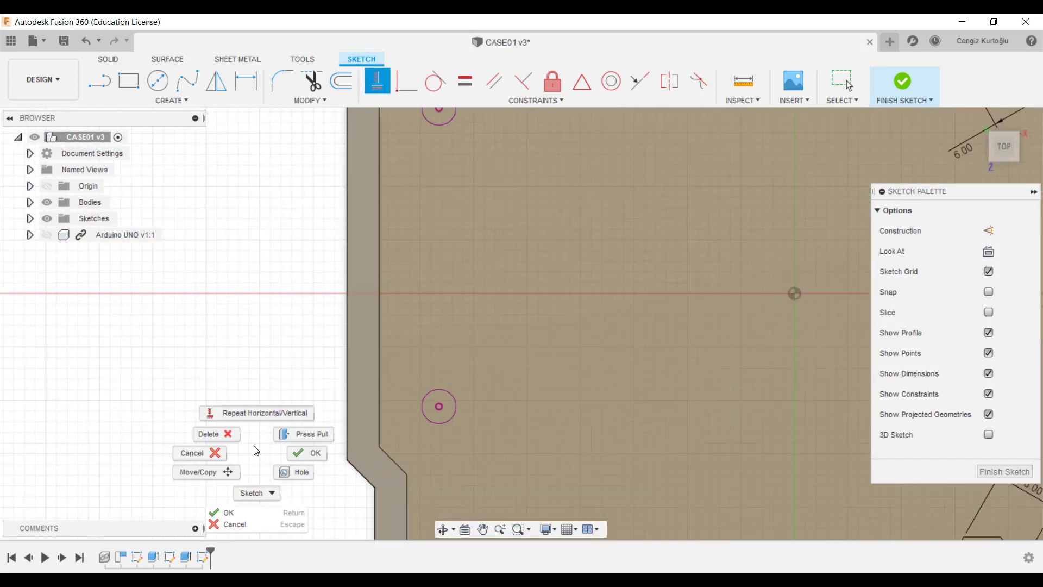
pyautogui.press('Escape')
pyautogui.press('Escape')
pyautogui.write('s')
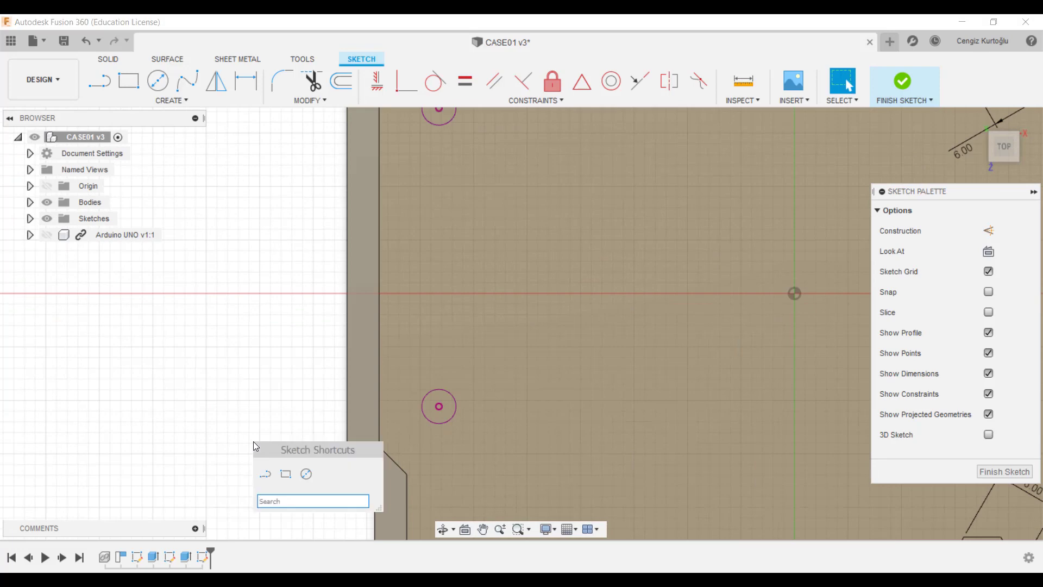
pyautogui.write('poly')
pyautogui.press('Down')
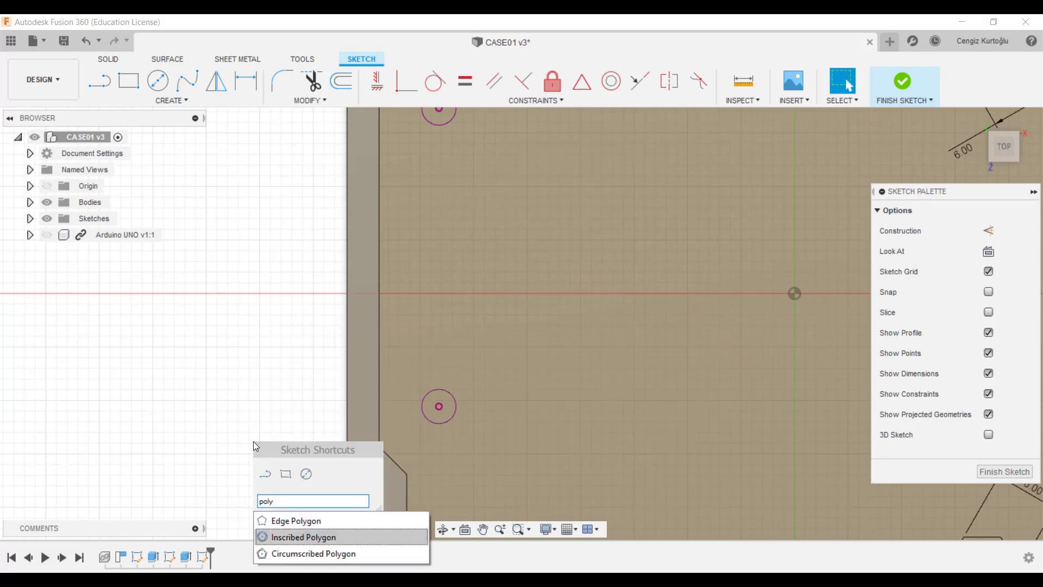
pyautogui.press('Return')
pyautogui.click(439, 407)
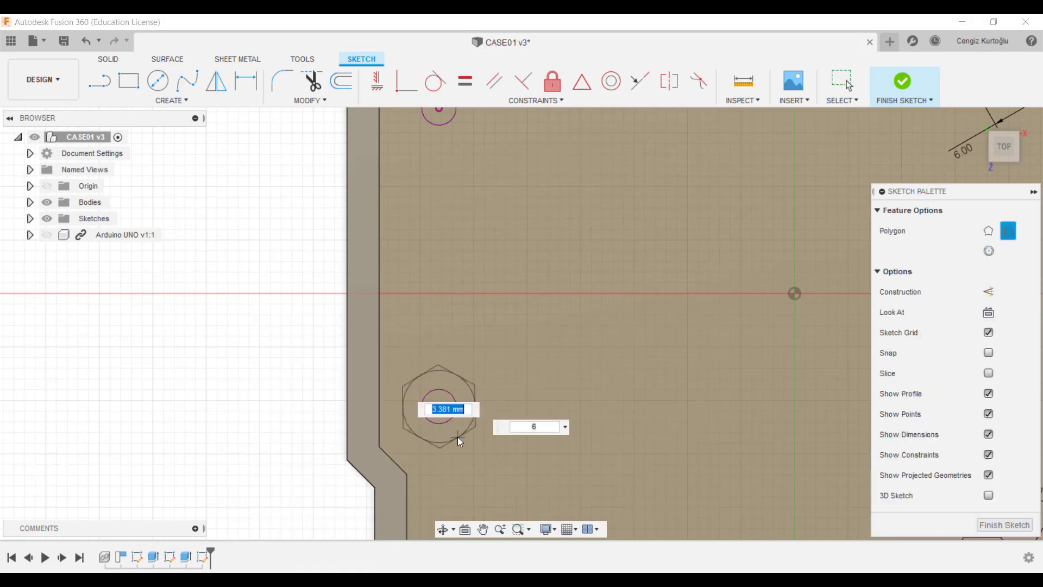
pyautogui.press('Return')
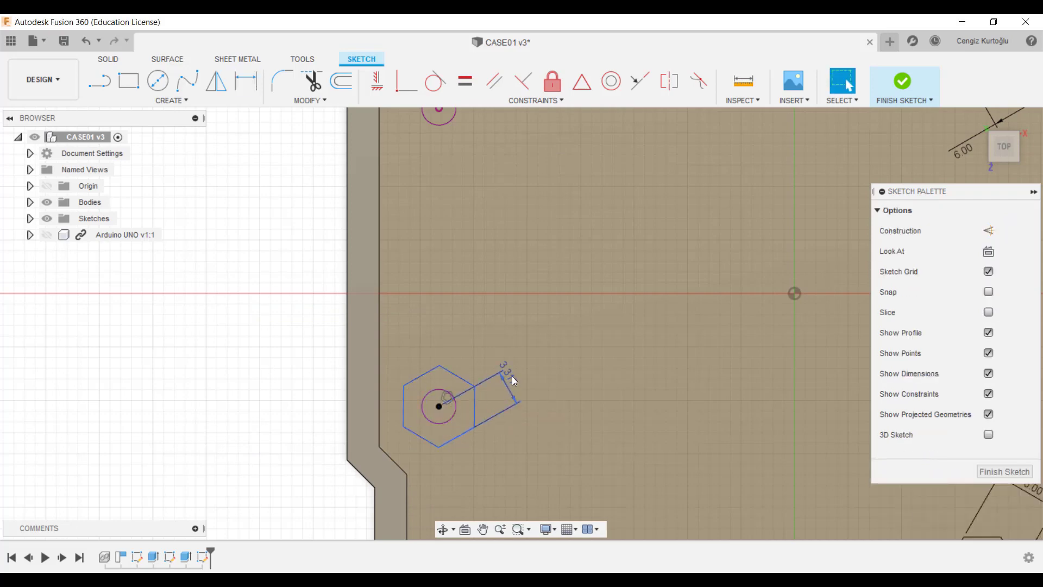
# Dimension the hexagon 6 mm wide and make its two top corners horizontal
pyautogui.press('Escape')
pyautogui.press('d')
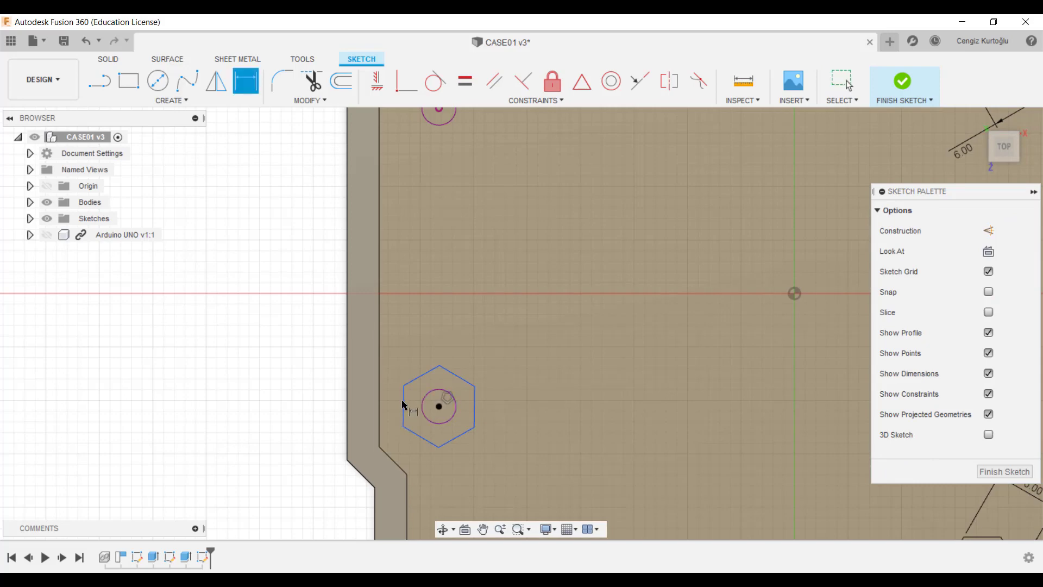
pyautogui.click(403, 403)
pyautogui.click(476, 405)
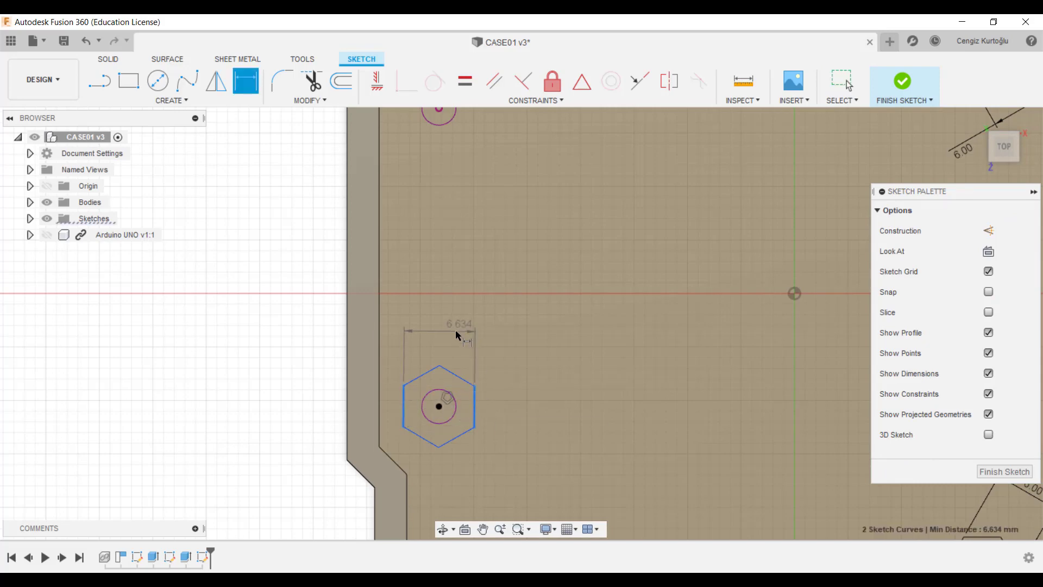
pyautogui.click(457, 333)
pyautogui.write('8')
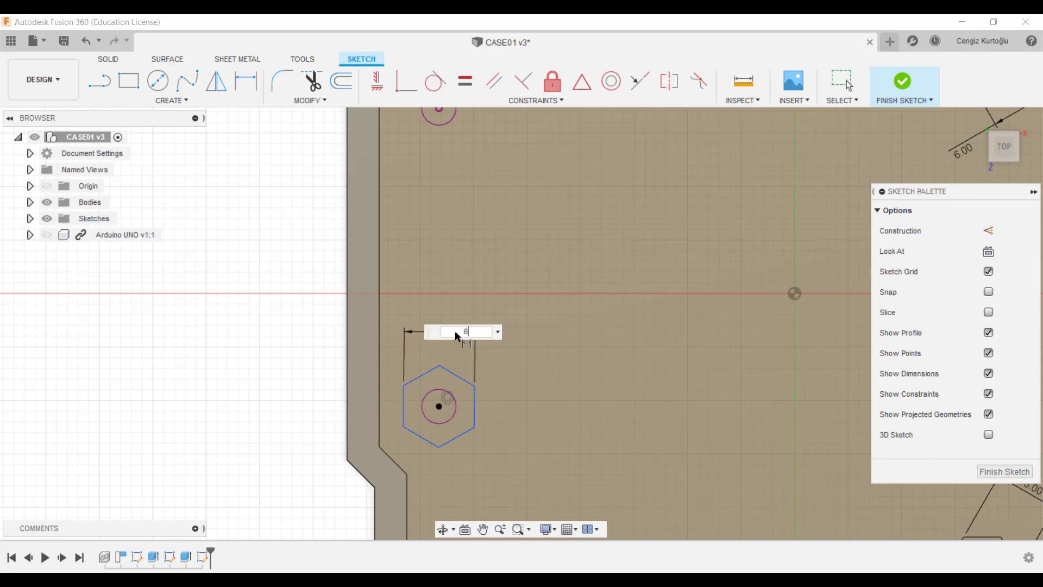
pyautogui.press('Return')
pyautogui.press('Escape')
pyautogui.click(407, 388)
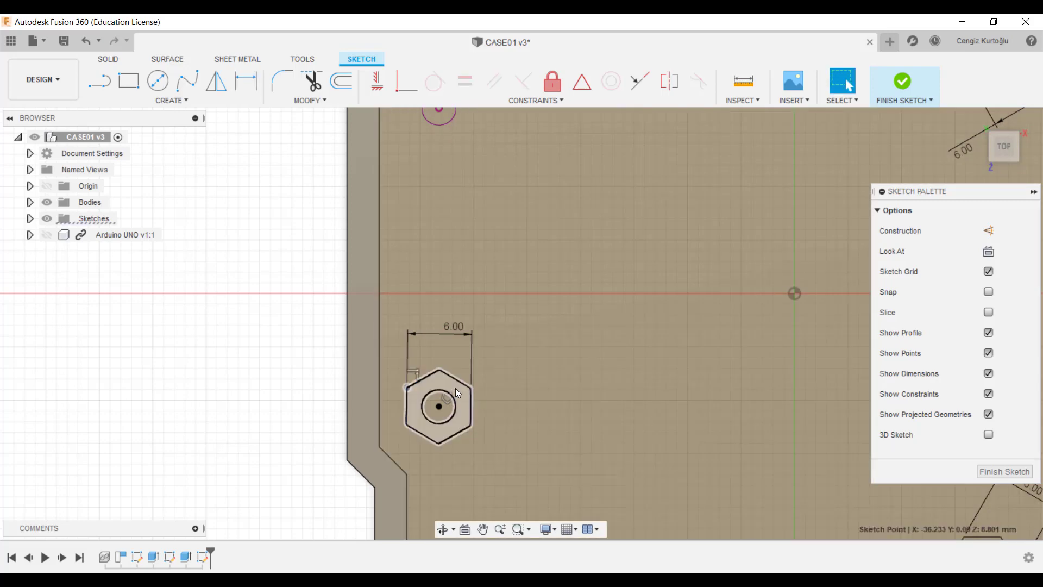
pyautogui.keyDown('shift'); pyautogui.click(471, 387); pyautogui.keyUp('shift')
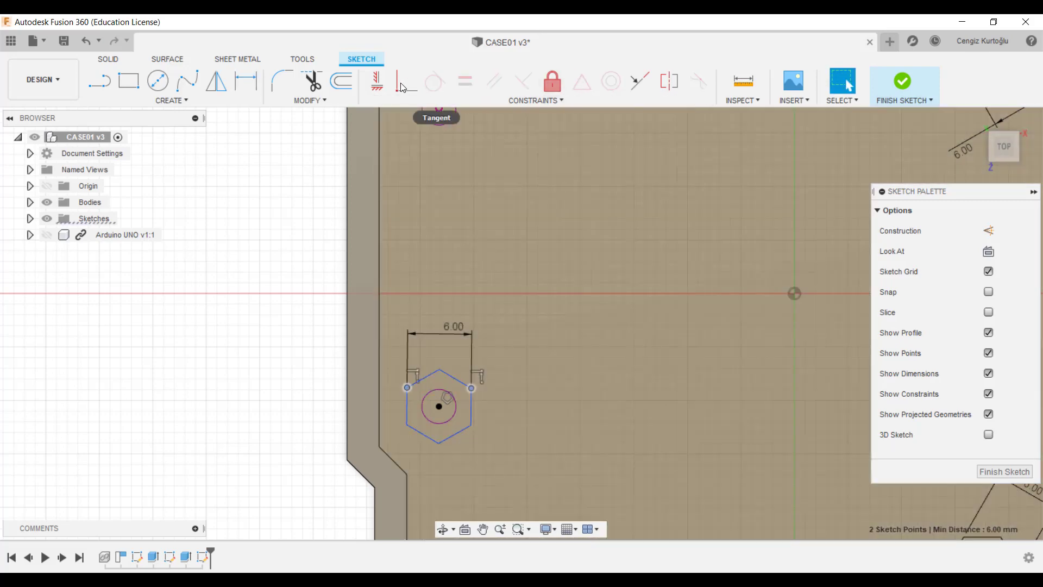
pyautogui.click(377, 80)
pyautogui.scroll(-5, 434, 303)
# Draw a circumscribed hexagon centred on the top-left mounting hole
pyautogui.scroll(1, 442, 319)
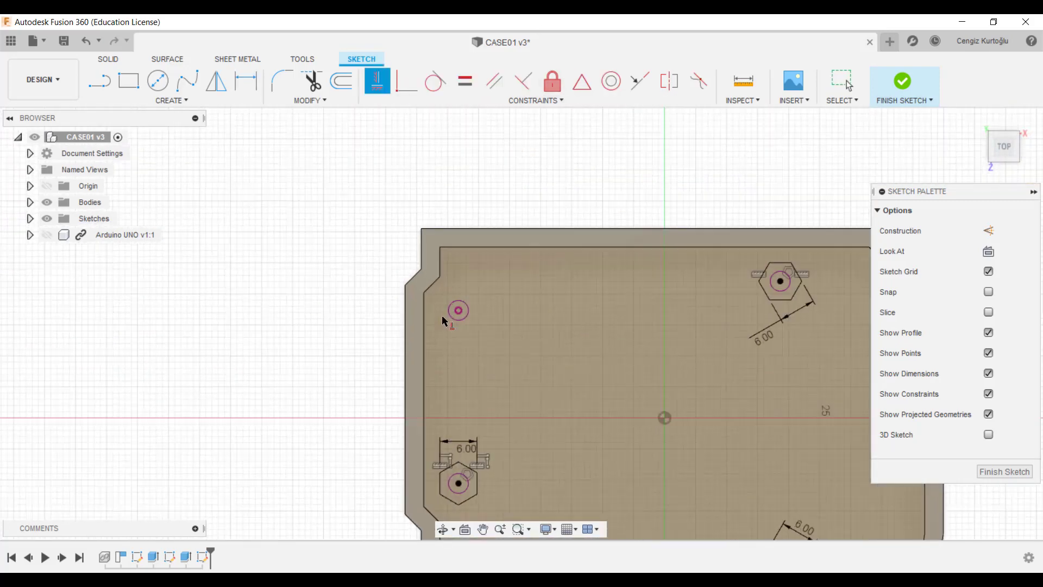
pyautogui.scroll(2, 456, 313)
pyautogui.scroll(3, 472, 326)
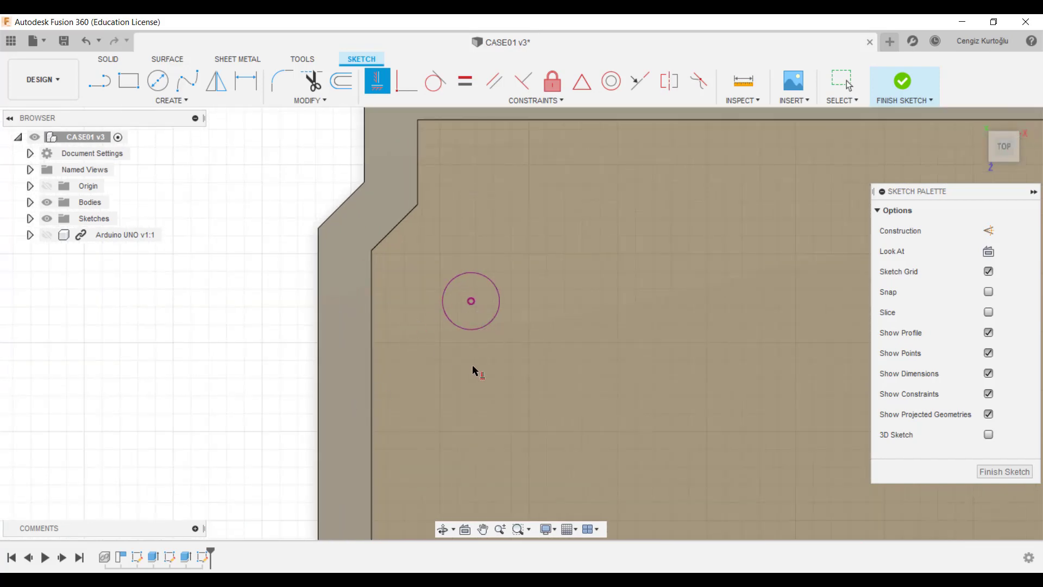
pyautogui.write('s')
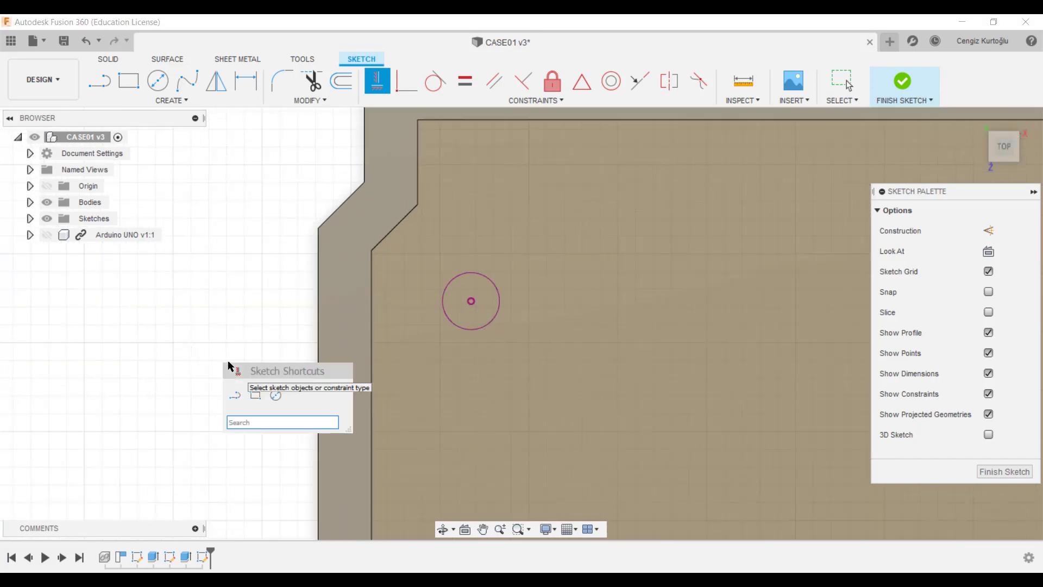
pyautogui.write('poly')
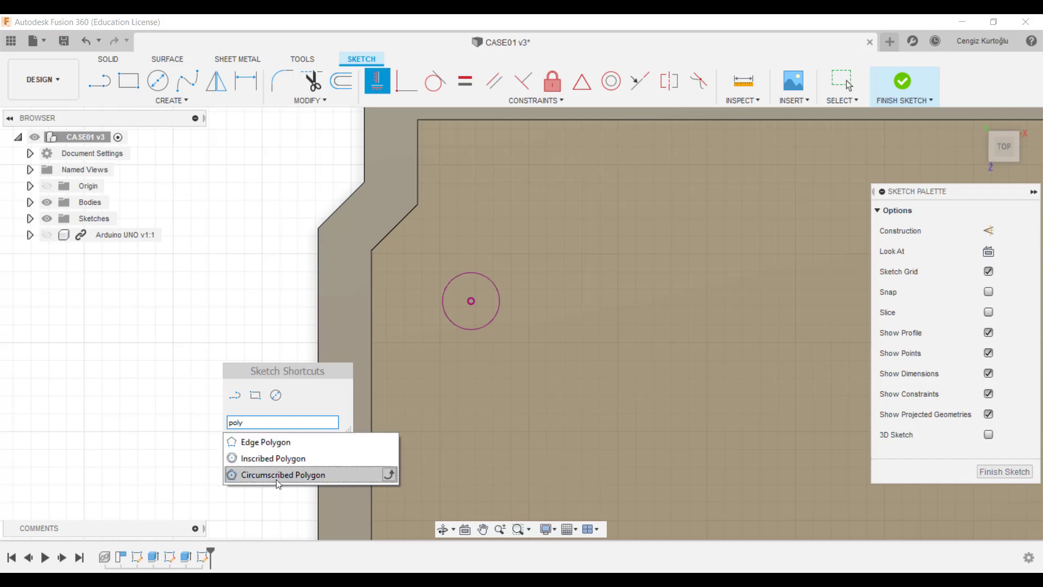
pyautogui.click(279, 480)
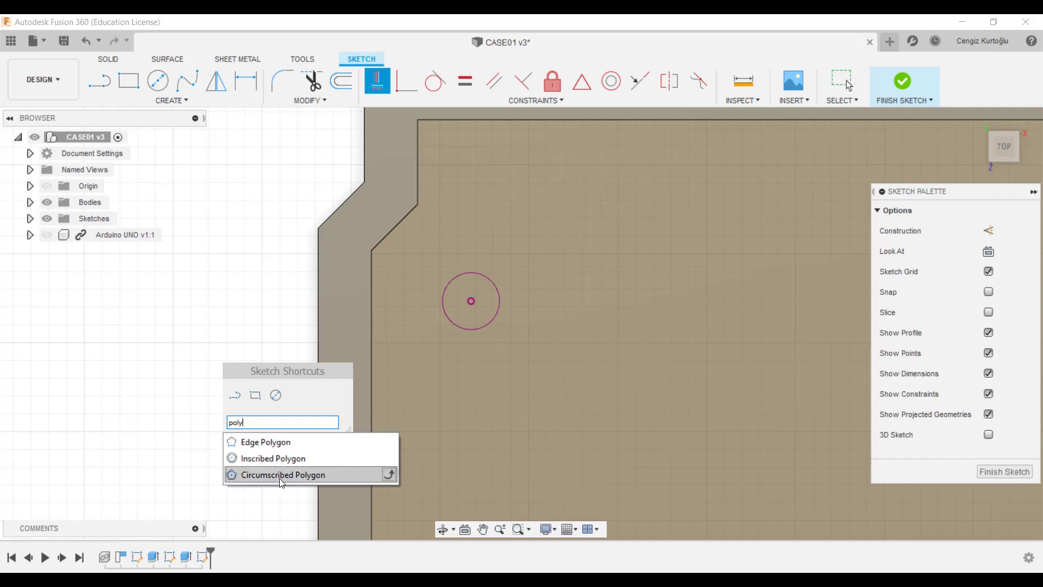
pyautogui.click(469, 302)
pyautogui.press('Return')
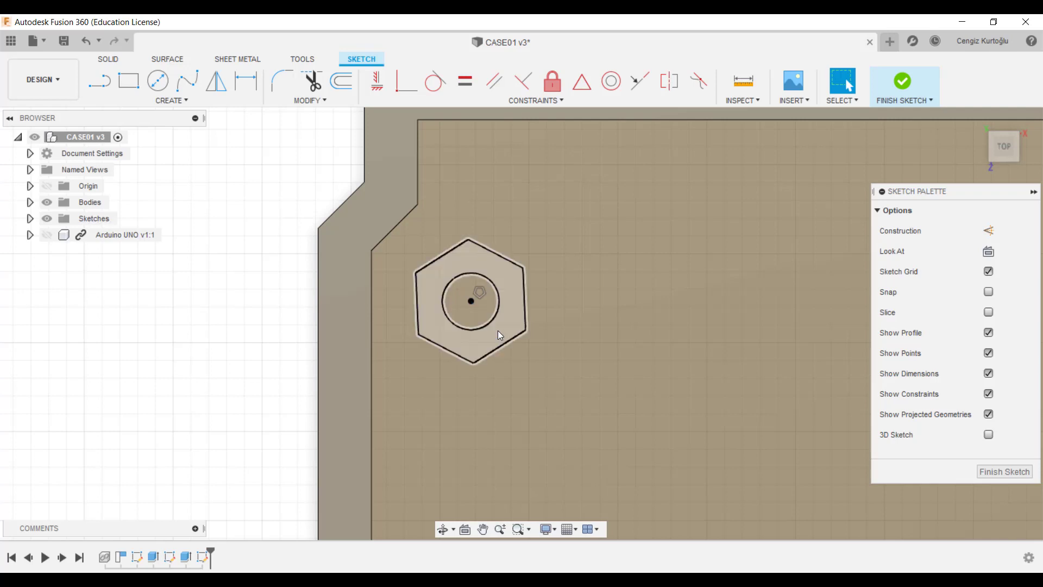
# Dimension the top-left hexagon 6.00 mm across its flats
pyautogui.press('d')
pyautogui.click(417, 302)
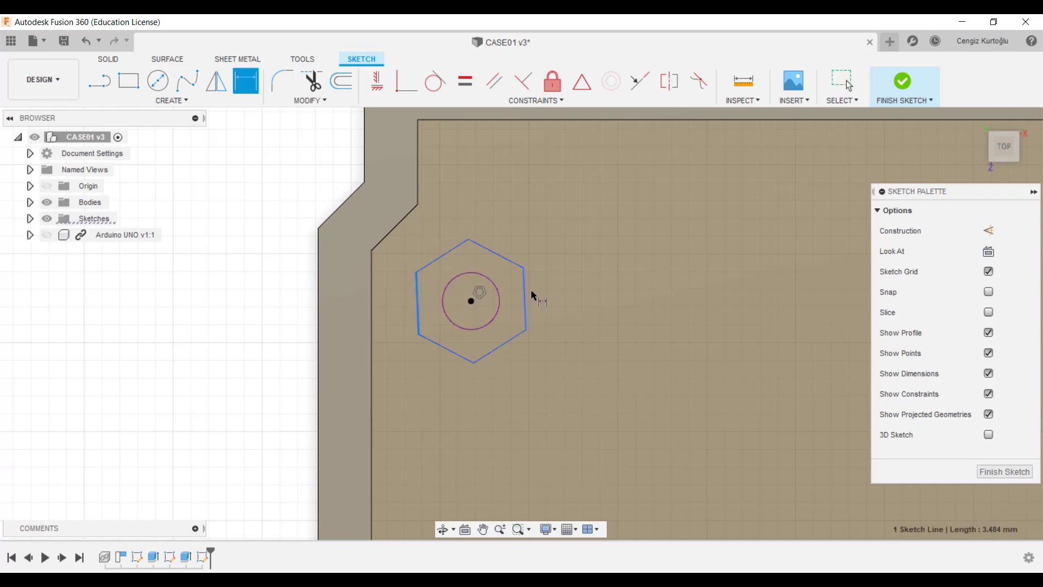
pyautogui.click(524, 289)
pyautogui.click(469, 394)
pyautogui.press('Return')
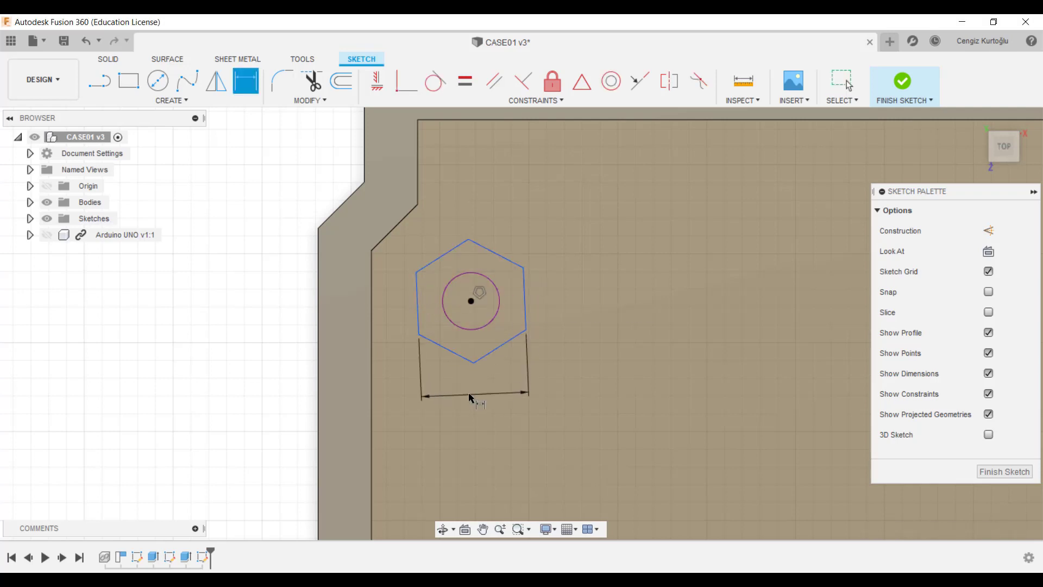
# Fix the hexagon's top-left corner point and reframe the whole case outline
pyautogui.click(373, 92)
pyautogui.click(416, 272)
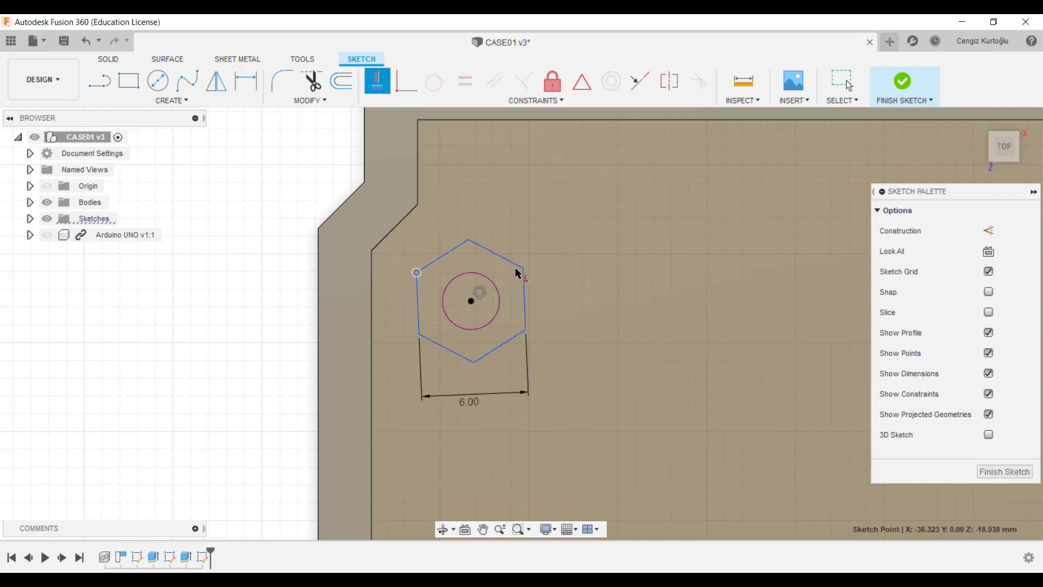
pyautogui.scroll(-5, 520, 272)
pyautogui.scroll(-2, 540, 385)
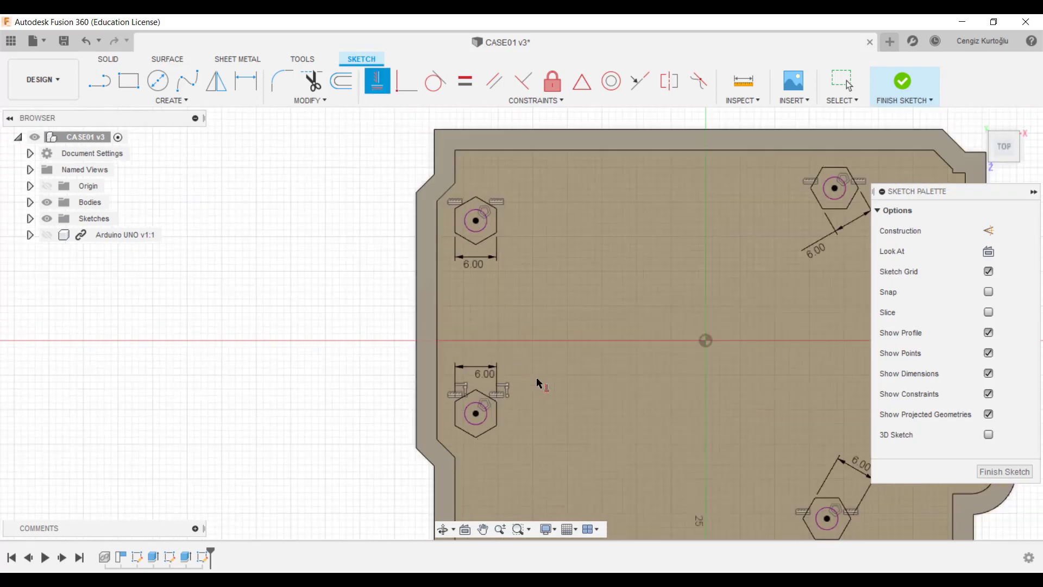
pyautogui.moveTo(541, 384); pyautogui.dragTo(435, 415, button='middle')
pyautogui.press('Escape')
pyautogui.scroll(-2, 526, 421)
pyautogui.moveTo(526, 421); pyautogui.dragTo(444, 357, button='middle')
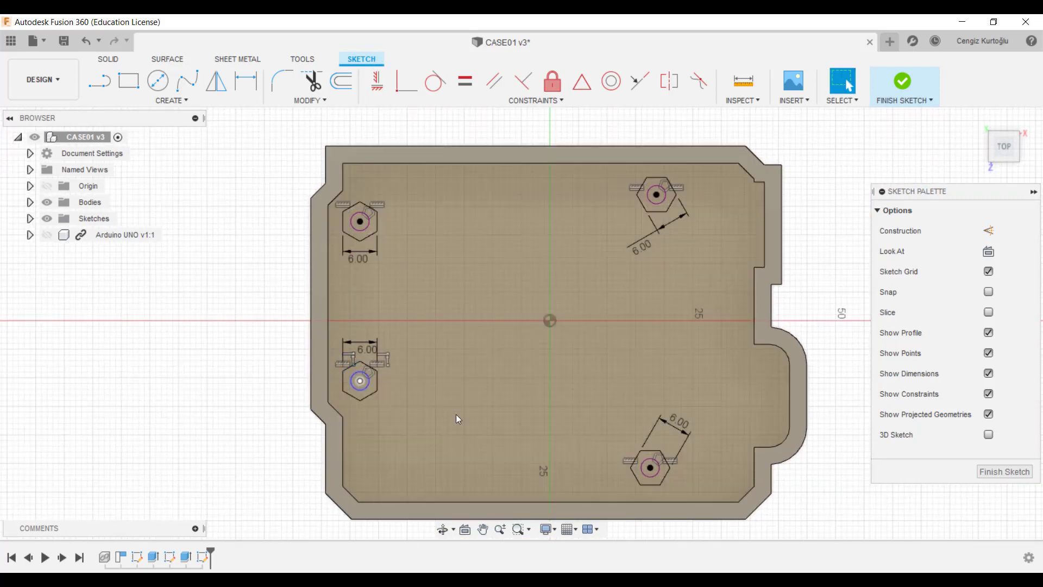
pyautogui.hotkey('alt', 'Tab')
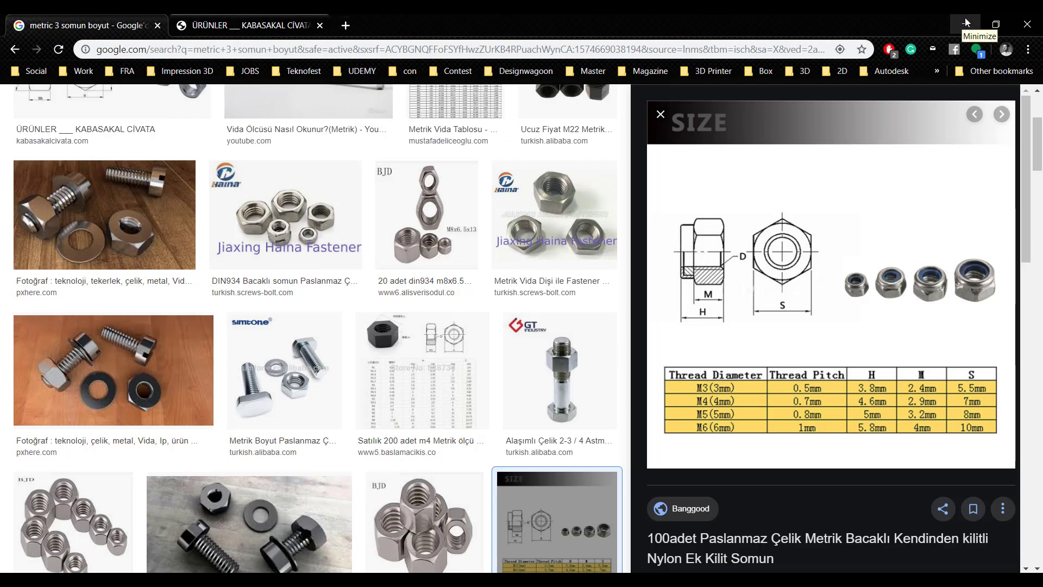
pyautogui.click(966, 21)
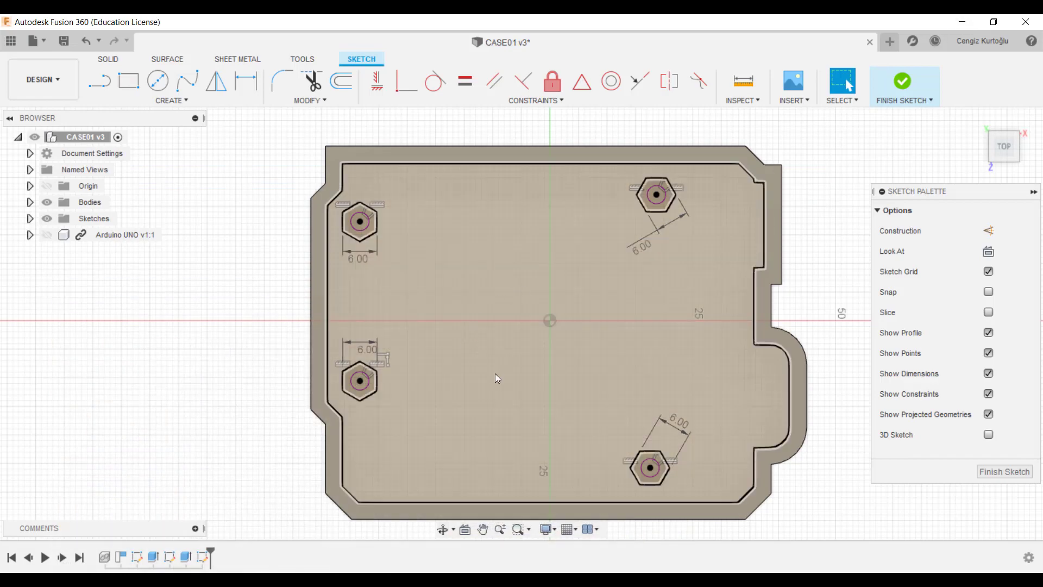
# Start an extrude with the top-left and lower hexagon and circle profiles selected
pyautogui.moveTo(538, 392)
pyautogui.keyDown('shift'); pyautogui.mouseDown(button='middle')
pyautogui.moveTo(467, 375)
pyautogui.moveTo(431, 351)
pyautogui.moveTo(375, 424)
pyautogui.moveTo(411, 353)
pyautogui.moveTo(417, 253)
pyautogui.mouseUp(button='middle'); pyautogui.keyUp('shift')
pyautogui.click(418, 253)
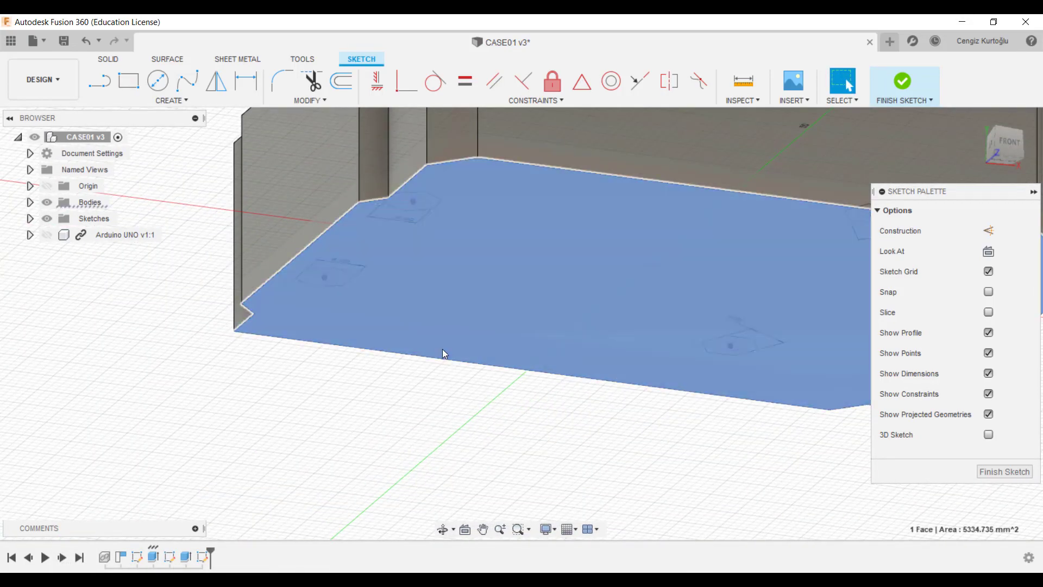
pyautogui.keyDown('shift'); pyautogui.moveTo(442, 349); pyautogui.dragTo(463, 377, button='middle'); pyautogui.keyUp('shift')
pyautogui.scroll(5, 347, 255)
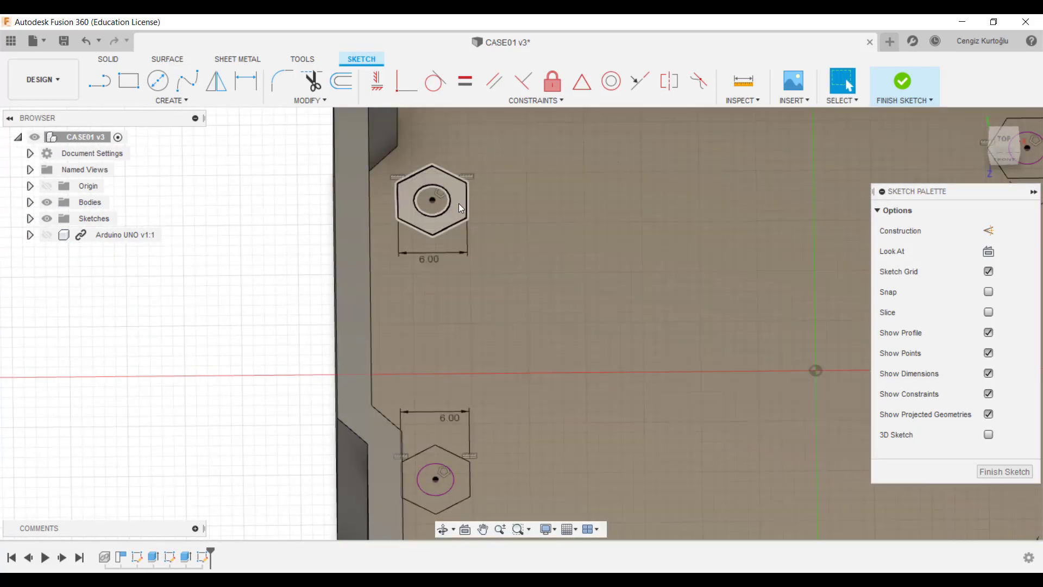
pyautogui.click(459, 203)
pyautogui.press('e')
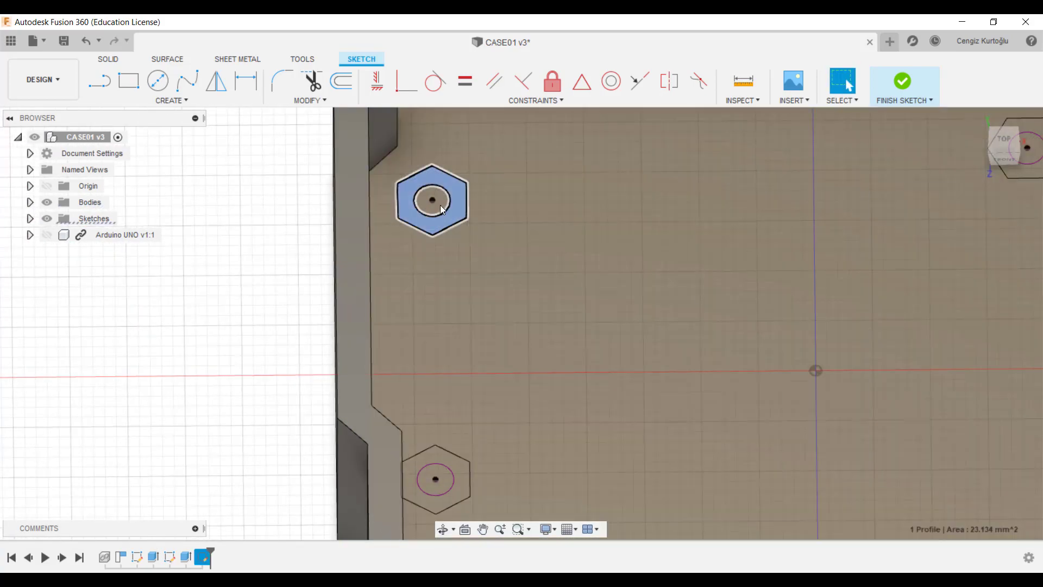
pyautogui.click(435, 200)
pyautogui.click(441, 465)
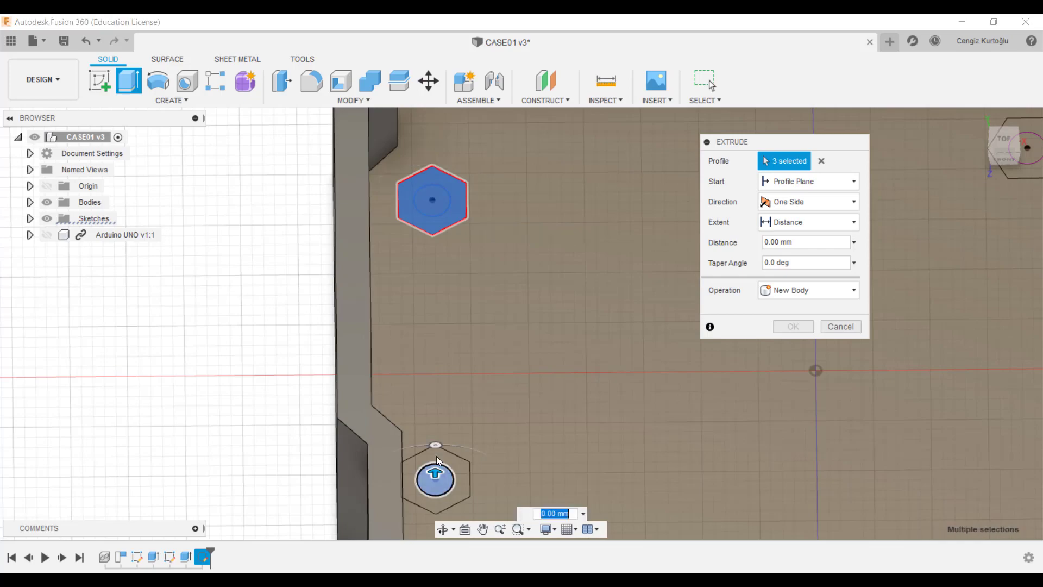
# Add the bottom-right and top-right hexagon rings and circles to the extrude
pyautogui.scroll(-5, 457, 460)
pyautogui.keyDown('shift'); pyautogui.moveTo(457, 461); pyautogui.dragTo(607, 416, button='middle'); pyautogui.keyUp('shift')
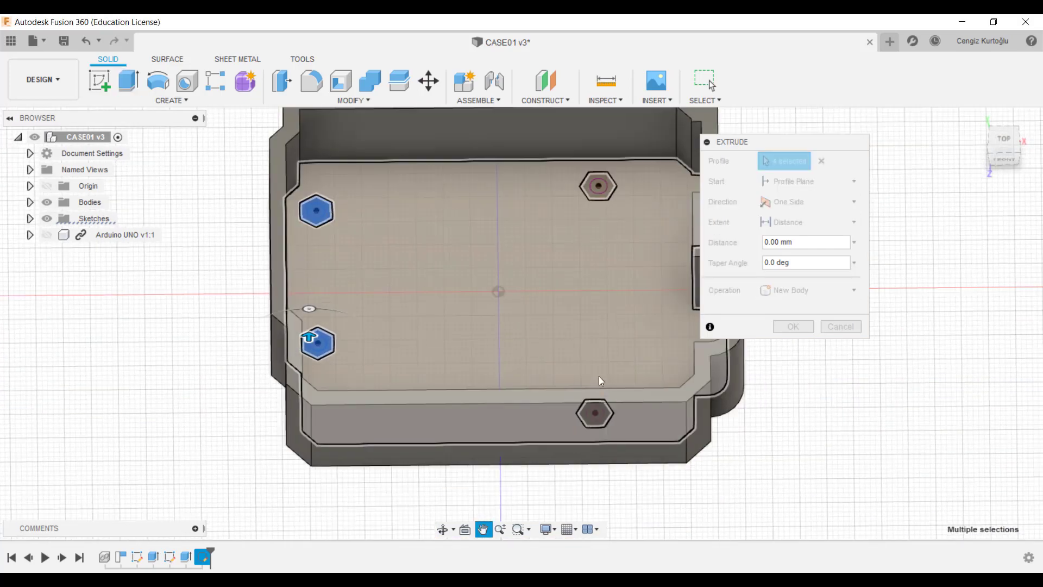
pyautogui.scroll(3, 607, 416)
pyautogui.click(609, 401)
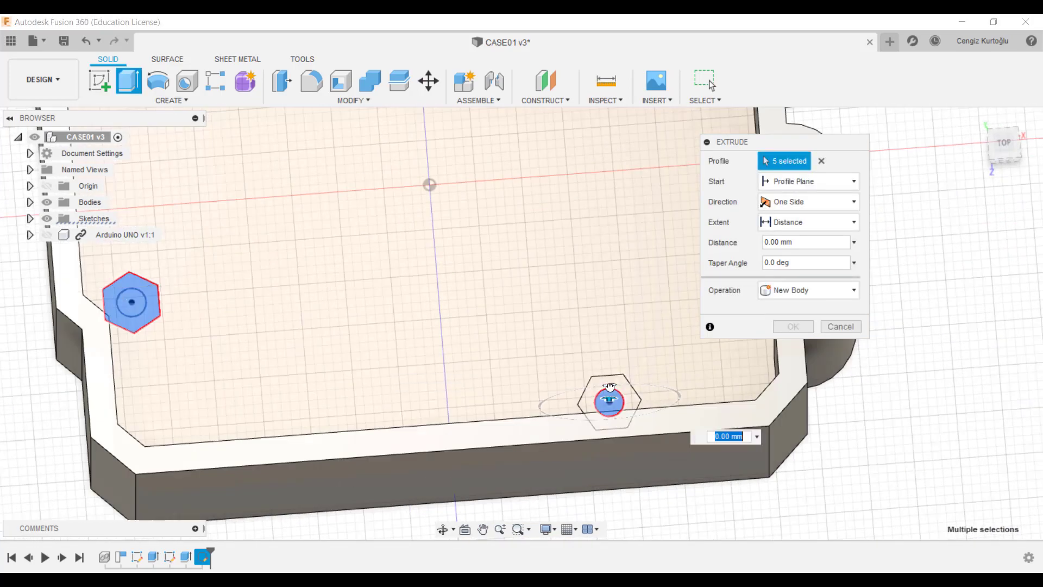
pyautogui.click(614, 380)
pyautogui.scroll(-5, 614, 381)
pyautogui.moveTo(615, 381); pyautogui.dragTo(623, 385, button='middle')
pyautogui.scroll(4, 592, 287)
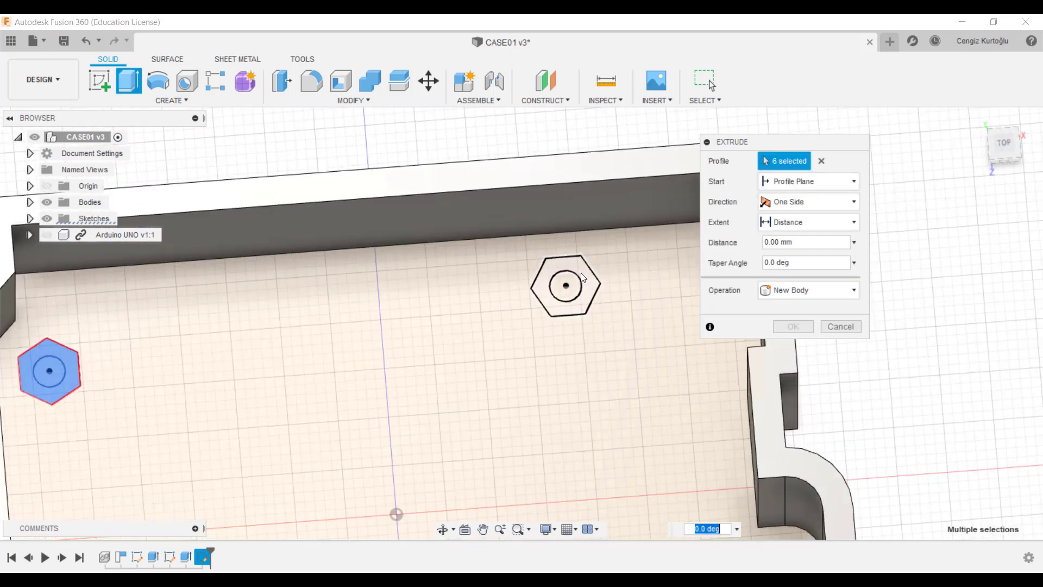
pyautogui.click(575, 286)
pyautogui.click(589, 296)
pyautogui.scroll(-5, 574, 286)
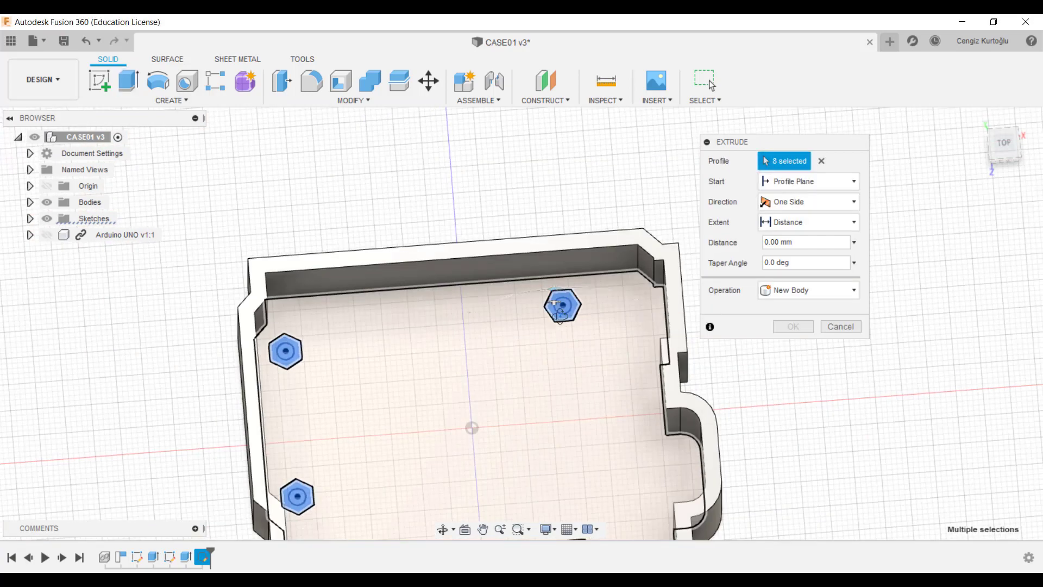
pyautogui.keyDown('shift'); pyautogui.moveTo(574, 286); pyautogui.dragTo(540, 319, button='middle'); pyautogui.keyUp('shift')
pyautogui.scroll(5, 540, 318)
# Make the extrude a cut 2.5 mm deep into the floor and apply it
pyautogui.moveTo(528, 313); pyautogui.dragTo(526, 353)
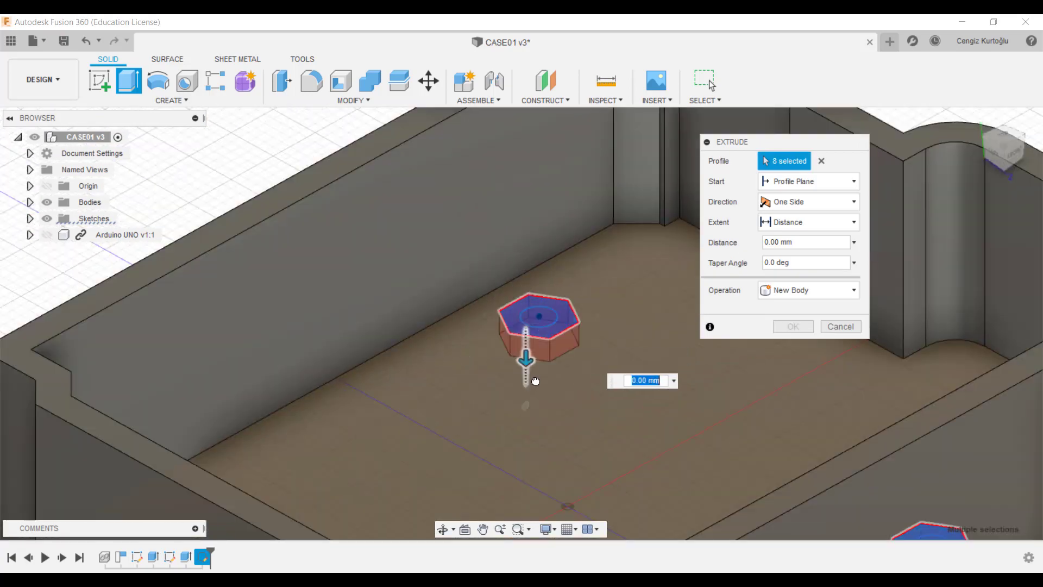
pyautogui.scroll(3, 526, 354)
pyautogui.moveTo(532, 351)
pyautogui.keyDown('shift'); pyautogui.mouseDown(button='middle')
pyautogui.moveTo(546, 344)
pyautogui.moveTo(522, 380)
pyautogui.mouseUp(button='middle'); pyautogui.keyUp('shift')
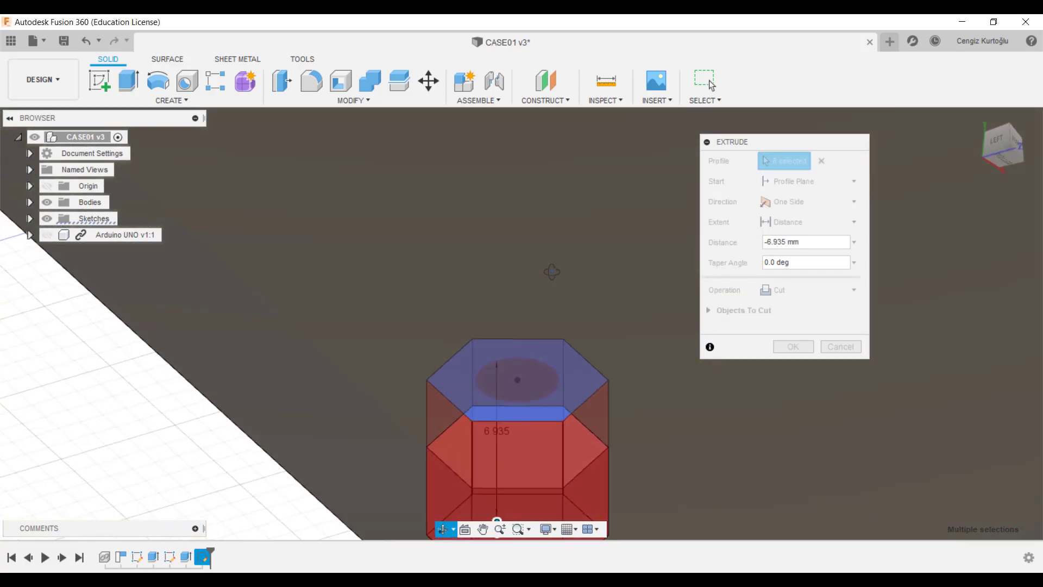
pyautogui.moveTo(496, 512); pyautogui.dragTo(505, 403)
pyautogui.keyDown('shift'); pyautogui.moveTo(504, 404); pyautogui.dragTo(503, 409, button='middle'); pyautogui.keyUp('shift')
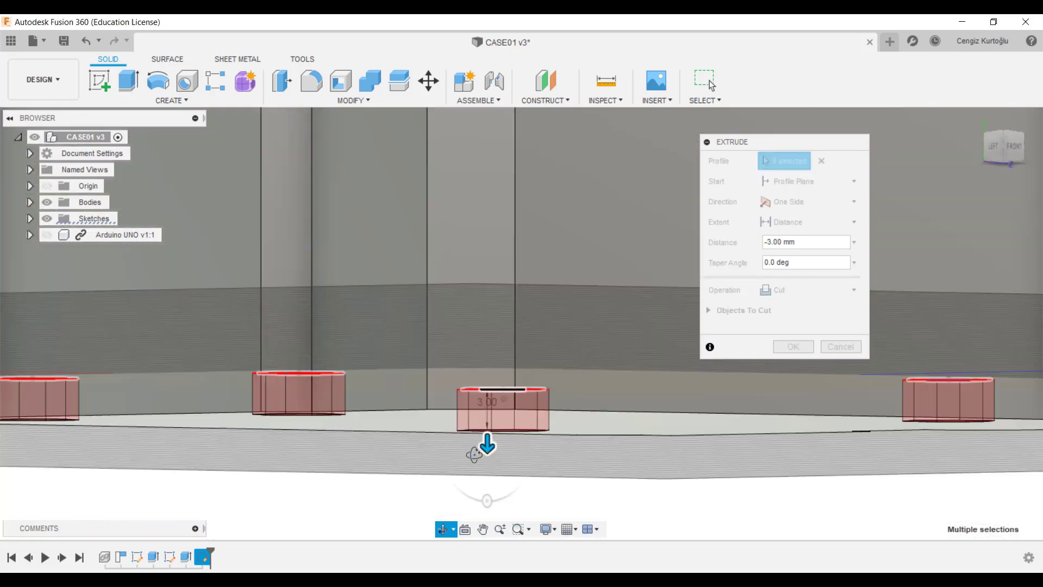
pyautogui.write('-')
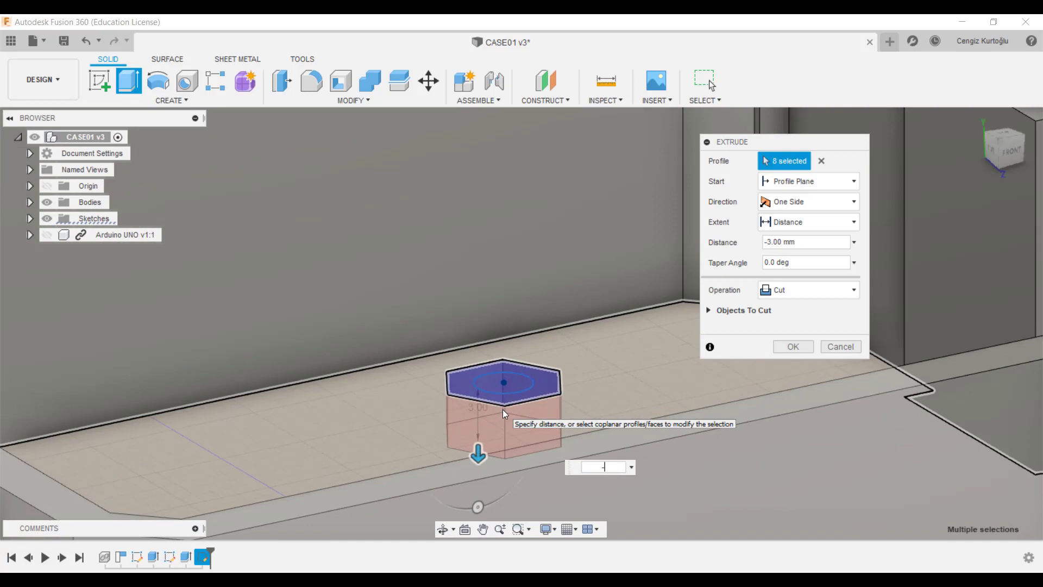
pyautogui.write('2')
pyautogui.moveTo(501, 420)
pyautogui.keyDown('shift'); pyautogui.mouseDown(button='middle')
pyautogui.moveTo(524, 439)
pyautogui.moveTo(505, 429)
pyautogui.moveTo(547, 280)
pyautogui.moveTo(559, 301)
pyautogui.mouseUp(button='middle'); pyautogui.keyUp('shift')
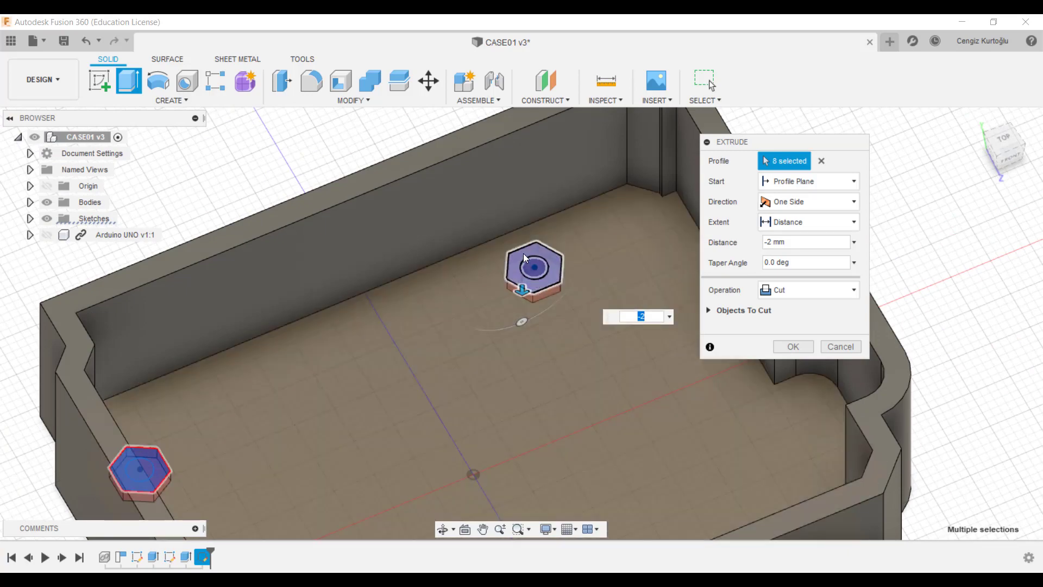
pyautogui.scroll(-3, 524, 257)
pyautogui.keyDown('shift'); pyautogui.moveTo(525, 257); pyautogui.dragTo(534, 337, button='middle'); pyautogui.keyUp('shift')
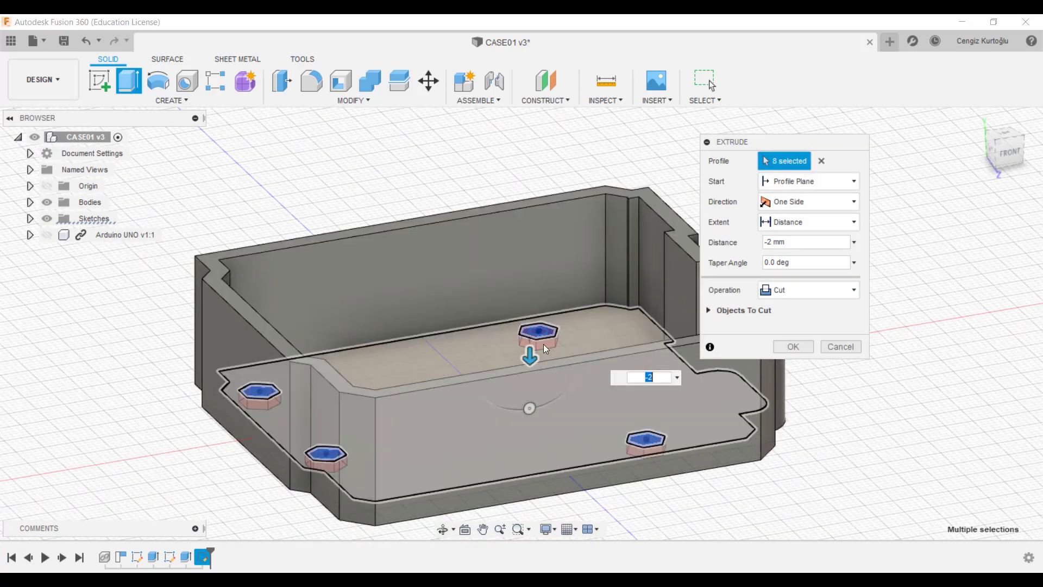
pyautogui.scroll(2, 544, 344)
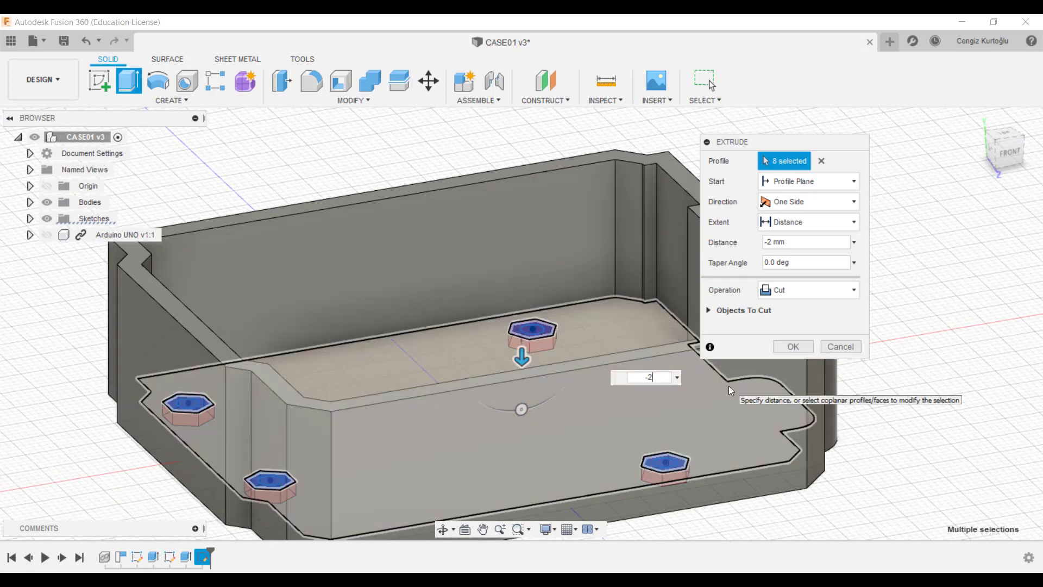
pyautogui.write(',5')
pyautogui.scroll(1, 555, 340)
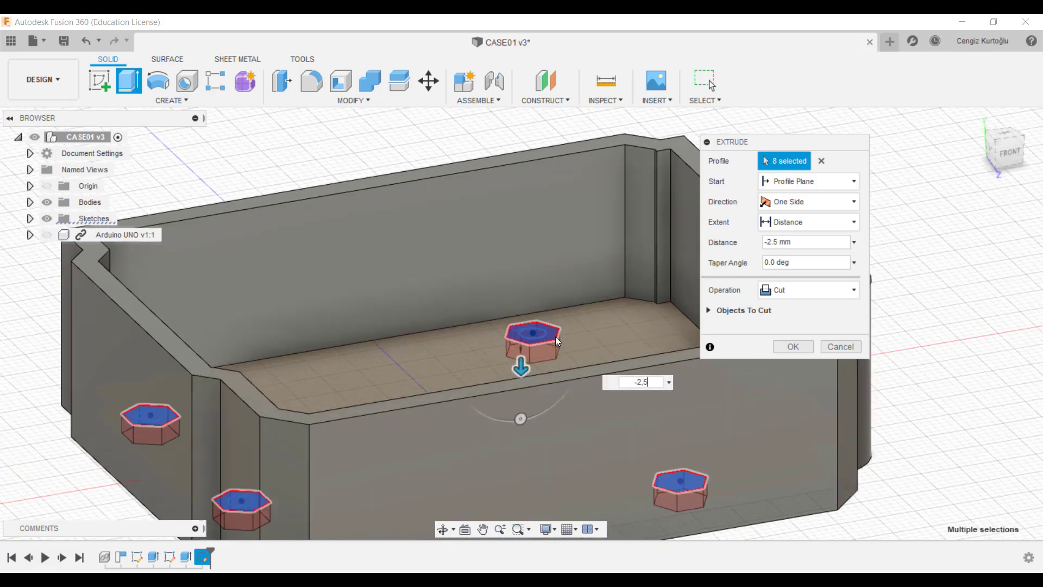
pyautogui.scroll(2, 556, 337)
pyautogui.moveTo(530, 371)
pyautogui.keyDown('shift'); pyautogui.mouseDown(button='middle')
pyautogui.moveTo(533, 413)
pyautogui.moveTo(585, 385)
pyautogui.mouseUp(button='middle'); pyautogui.keyUp('shift')
pyautogui.click(800, 349)
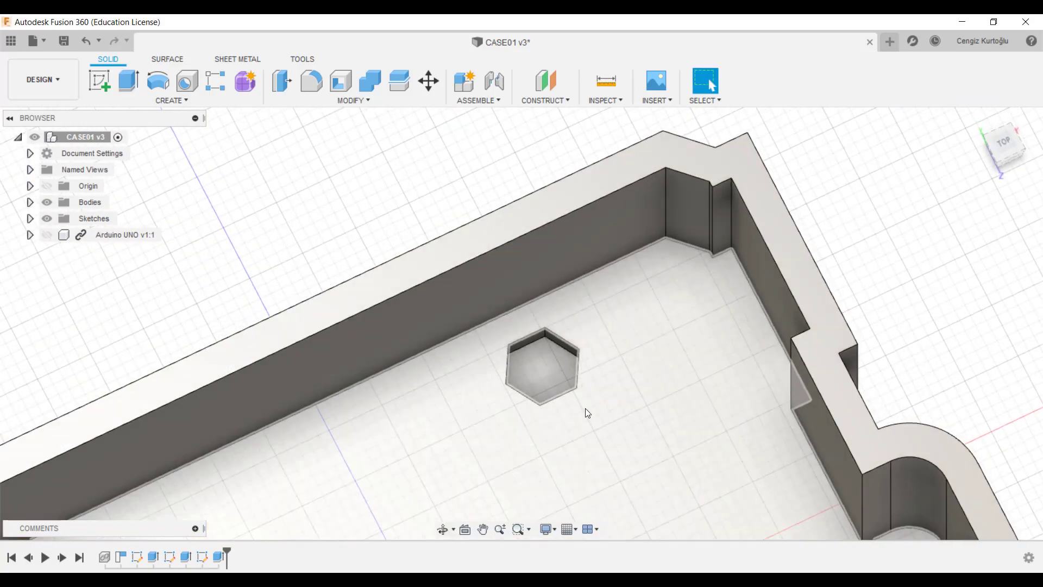
# Orbit around the case to inspect the new hexagonal nut pockets
pyautogui.scroll(-3, 585, 413)
pyautogui.keyDown('shift'); pyautogui.moveTo(601, 296); pyautogui.dragTo(561, 282, button='middle'); pyautogui.keyUp('shift')
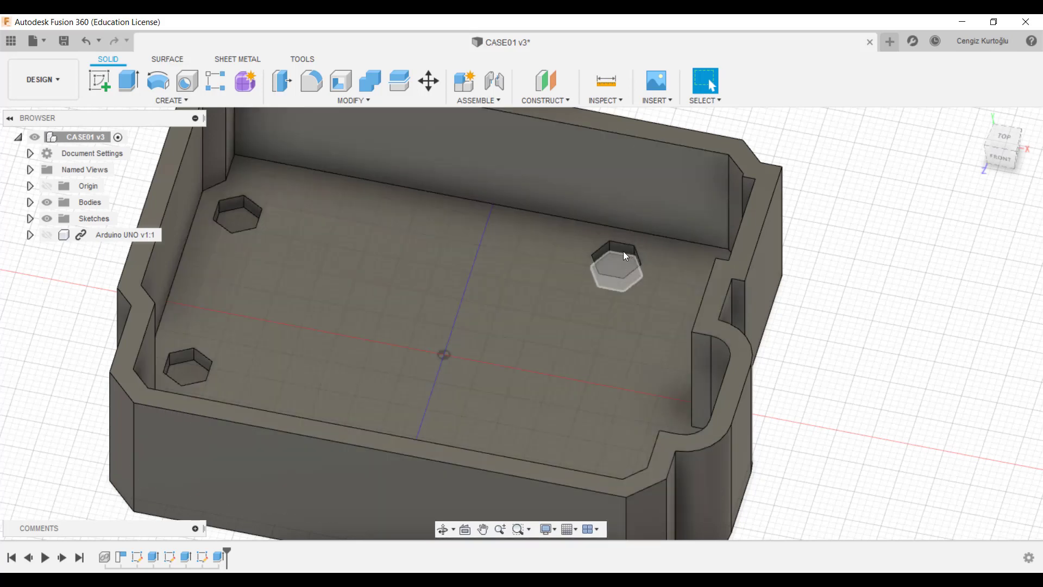
pyautogui.scroll(-3, 624, 334)
pyautogui.keyDown('shift'); pyautogui.moveTo(631, 341); pyautogui.dragTo(641, 249, button='middle'); pyautogui.keyUp('shift')
pyautogui.scroll(2, 605, 476)
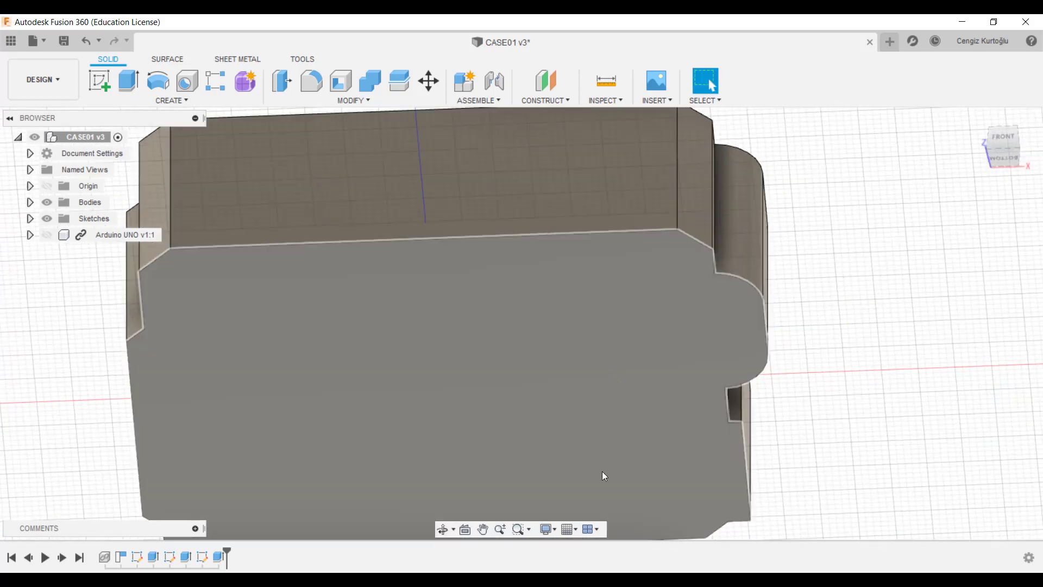
pyautogui.scroll(-3, 597, 517)
pyautogui.moveTo(598, 516)
pyautogui.keyDown('shift'); pyautogui.mouseDown(button='middle')
pyautogui.moveTo(629, 569)
pyautogui.moveTo(816, 481)
pyautogui.moveTo(826, 372)
pyautogui.moveTo(804, 407)
pyautogui.moveTo(747, 421)
pyautogui.moveTo(792, 415)
pyautogui.moveTo(582, 149)
pyautogui.mouseUp(button='middle'); pyautogui.keyUp('shift')
pyautogui.scroll(2, 367, 282)
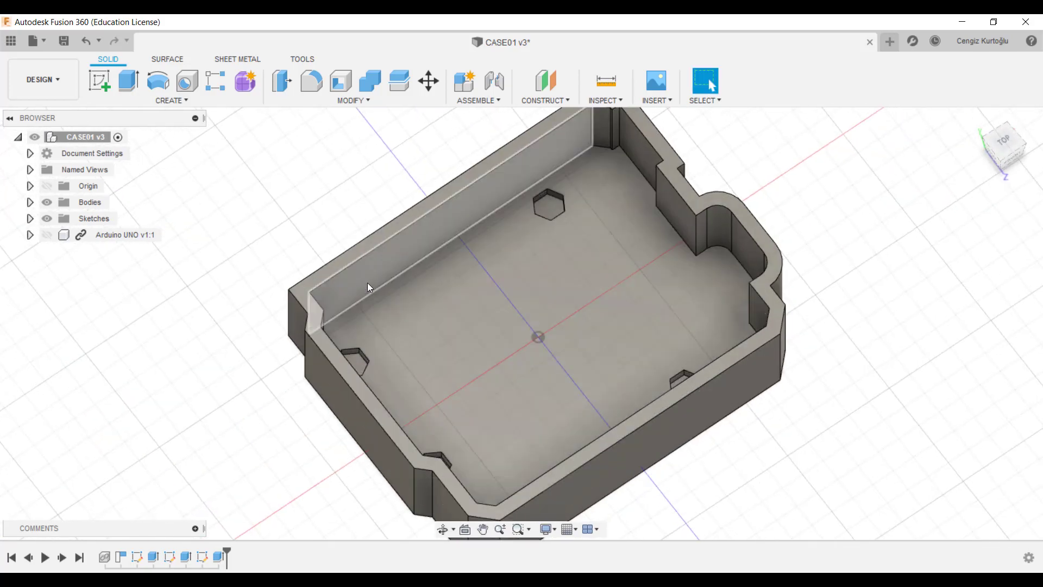
# Show the Arduino UNO board and orbit around it inside the case
pyautogui.click(47, 235)
pyautogui.keyDown('shift'); pyautogui.moveTo(530, 207); pyautogui.dragTo(711, 84, button='middle'); pyautogui.keyUp('shift')
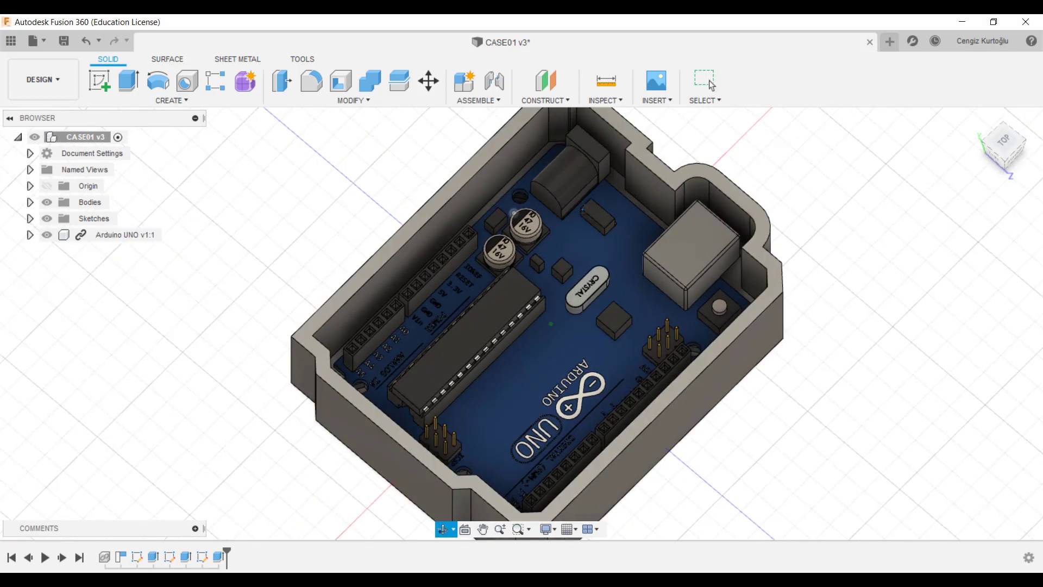
pyautogui.click(705, 82)
pyautogui.scroll(5, 402, 359)
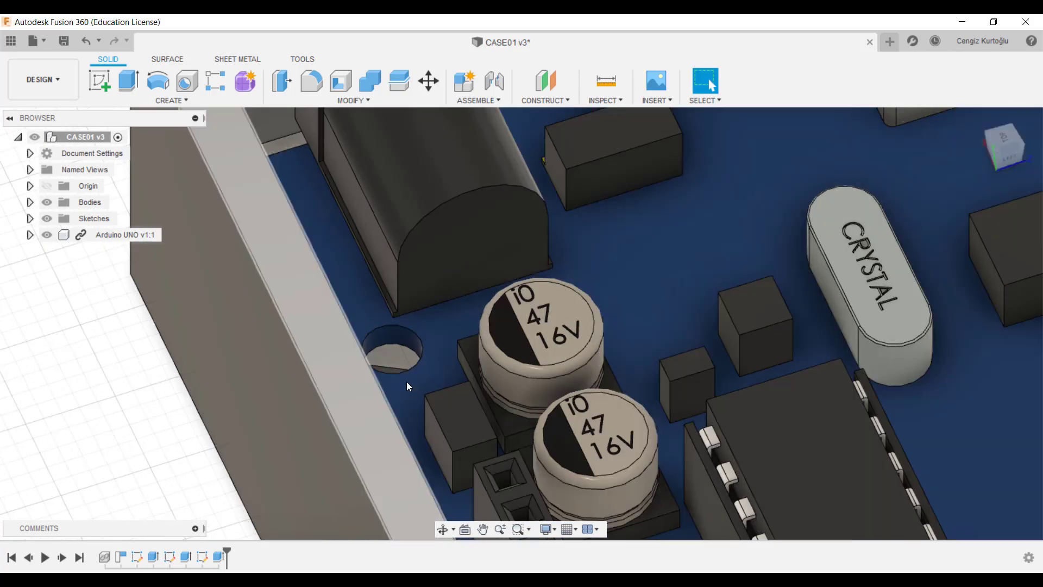
pyautogui.keyDown('shift'); pyautogui.moveTo(408, 386); pyautogui.dragTo(559, 361, button='middle'); pyautogui.keyUp('shift')
pyautogui.scroll(-3, 440, 326)
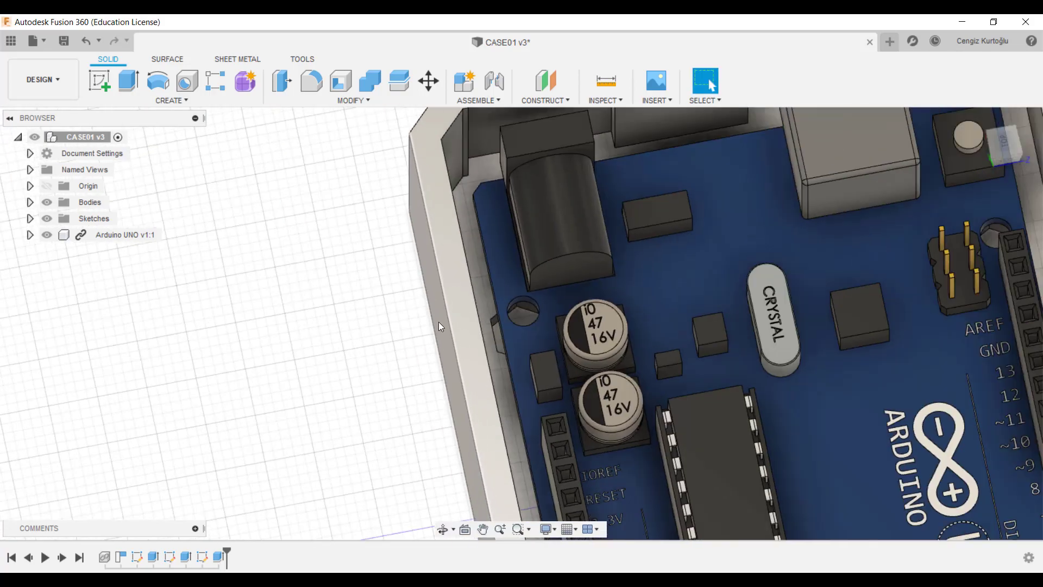
pyautogui.scroll(-3, 440, 326)
pyautogui.click(600, 101)
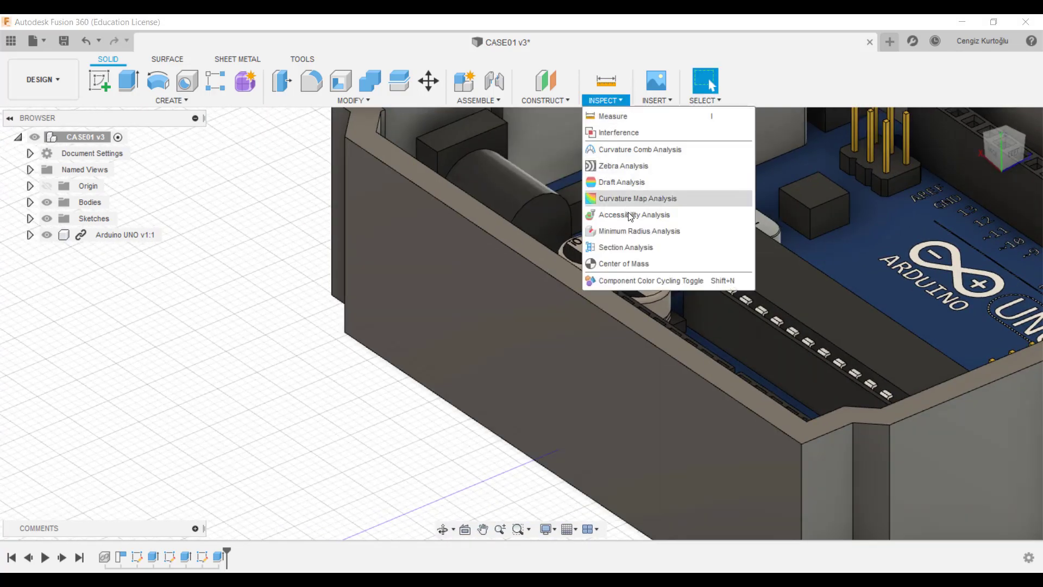
# Add a section analysis cutting 3.88 mm into the case wall
pyautogui.click(592, 247)
pyautogui.click(406, 313)
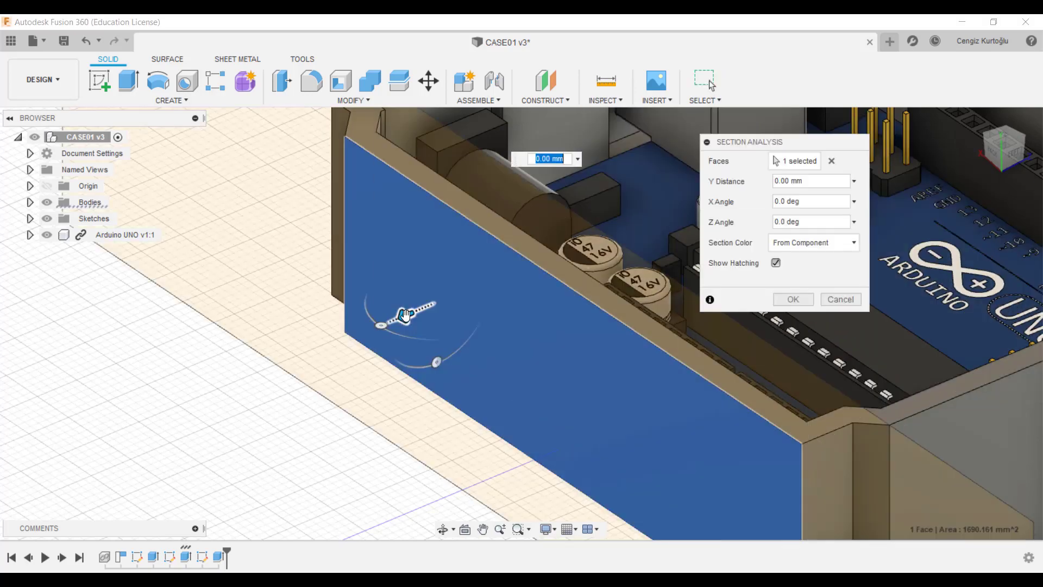
pyautogui.moveTo(404, 314); pyautogui.dragTo(438, 303)
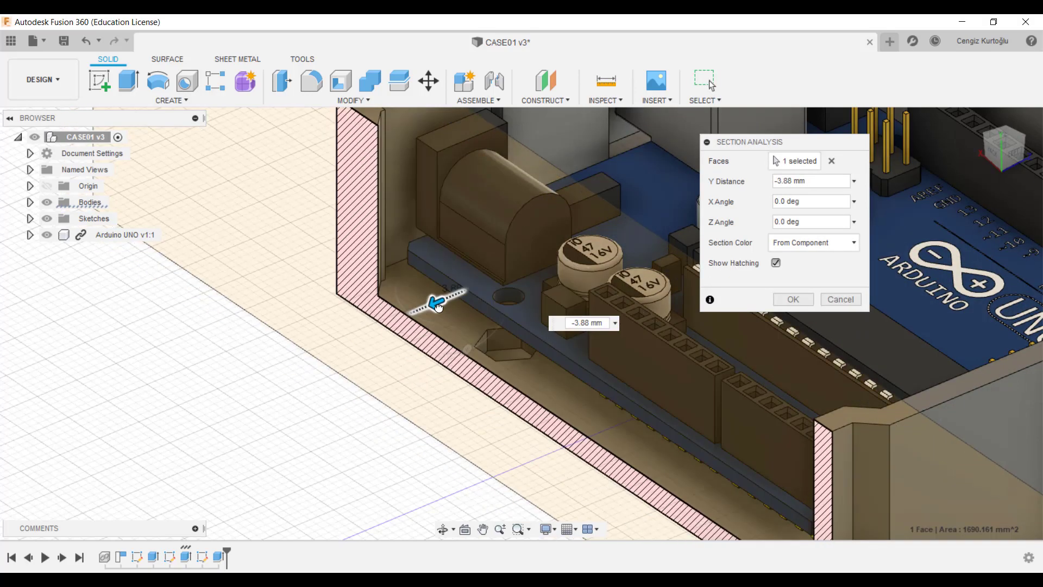
pyautogui.click(794, 300)
pyautogui.scroll(3, 334, 289)
pyautogui.scroll(2, 257, 298)
# Measure the 8.10 mm gap from the board hole to the hexagon recess
pyautogui.press('i')
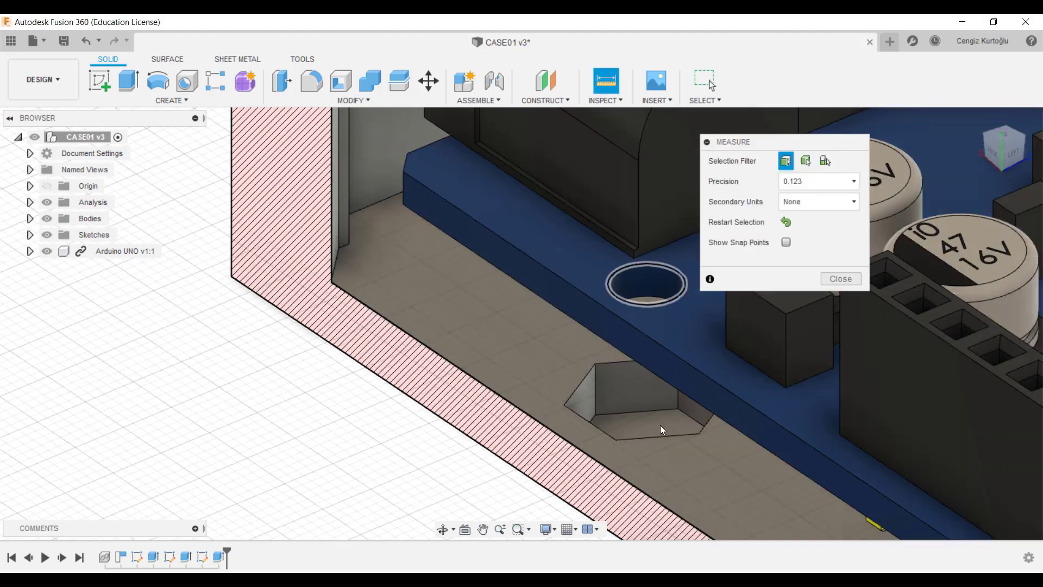
pyautogui.click(641, 421)
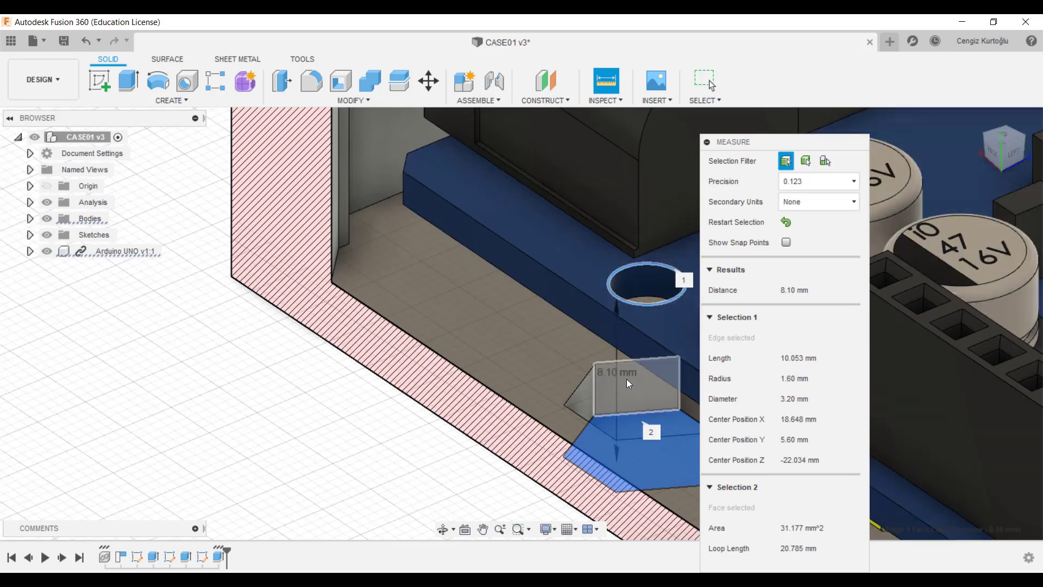
pyautogui.moveTo(624, 399)
pyautogui.keyDown('shift'); pyautogui.mouseDown(button='middle')
pyautogui.moveTo(445, 361)
pyautogui.moveTo(407, 435)
pyautogui.moveTo(392, 432)
pyautogui.mouseUp(button='middle'); pyautogui.keyUp('shift')
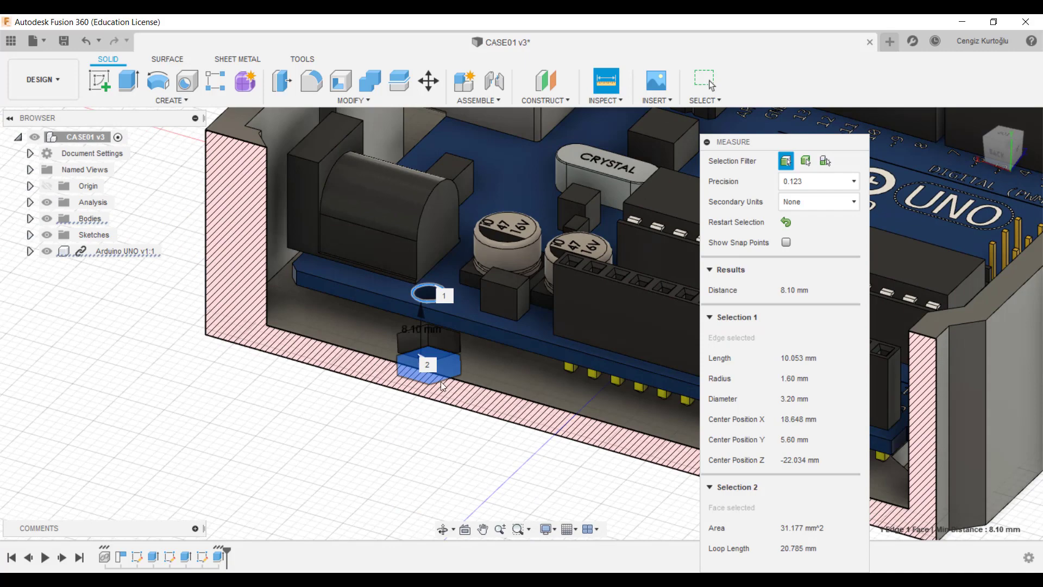
pyautogui.press('Escape')
pyautogui.scroll(-3, 430, 381)
pyautogui.scroll(-3, 400, 377)
pyautogui.keyDown('shift'); pyautogui.moveTo(511, 438); pyautogui.dragTo(446, 456, button='middle'); pyautogui.keyUp('shift')
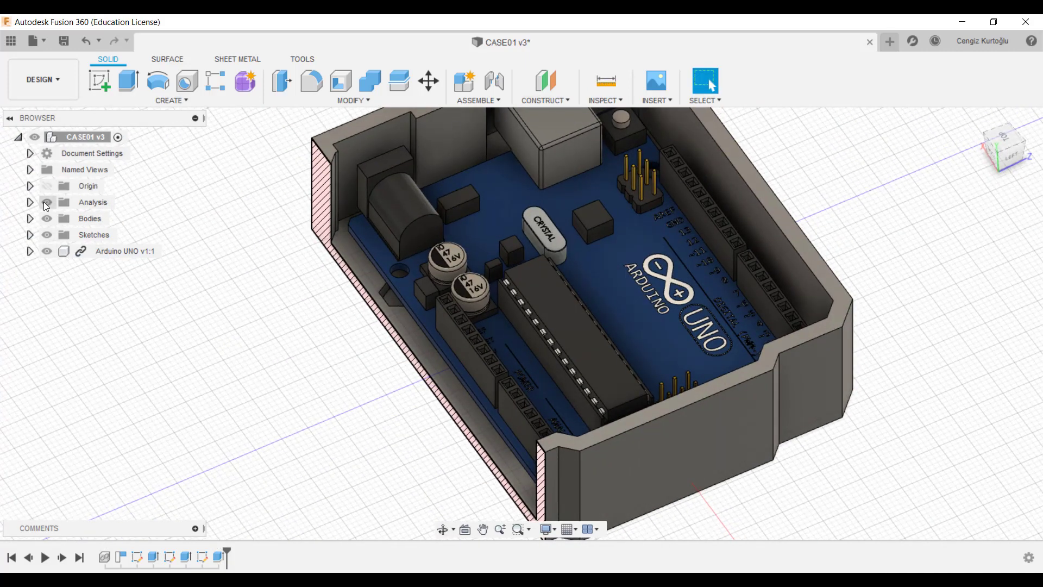
# Hide the section analysis and select the flat outer face at the USB cutout
pyautogui.click(46, 205)
pyautogui.keyDown('shift'); pyautogui.moveTo(380, 337); pyautogui.dragTo(328, 370, button='middle'); pyautogui.keyUp('shift')
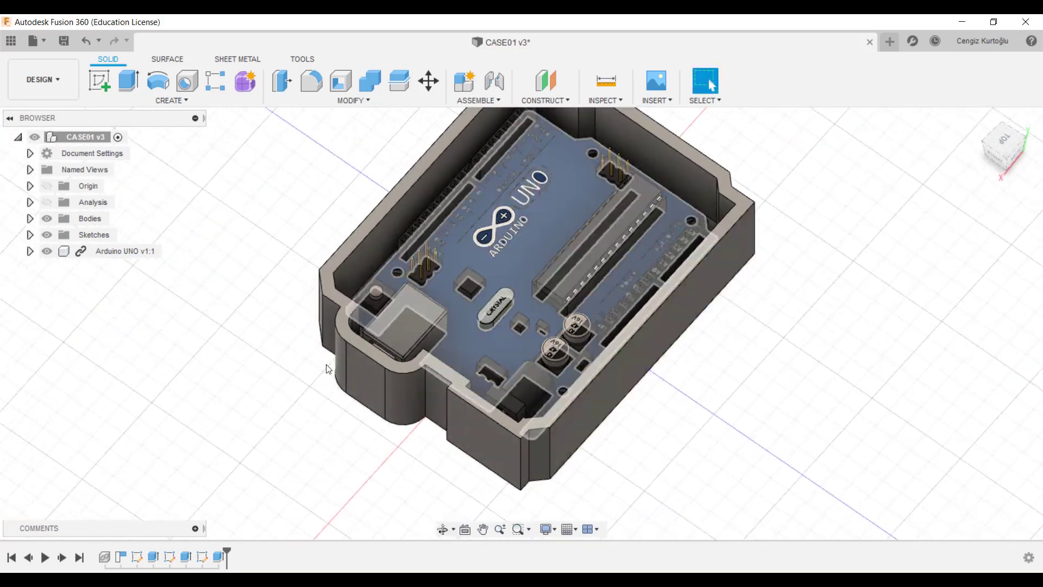
pyautogui.scroll(5, 449, 373)
pyautogui.keyDown('shift'); pyautogui.moveTo(413, 377); pyautogui.dragTo(450, 398, button='middle'); pyautogui.keyUp('shift')
pyautogui.moveTo(470, 328)
pyautogui.keyDown('shift'); pyautogui.mouseDown(button='middle')
pyautogui.moveTo(557, 309)
pyautogui.moveTo(412, 414)
pyautogui.mouseUp(button='middle'); pyautogui.keyUp('shift')
pyautogui.scroll(5, 444, 340)
pyautogui.scroll(3, 445, 341)
pyautogui.click(449, 317)
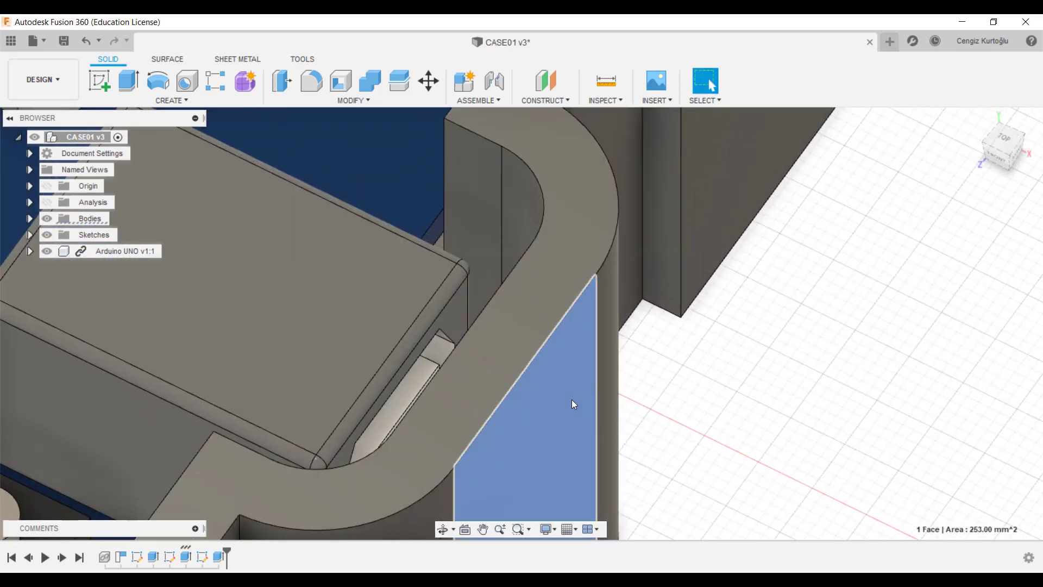
pyautogui.scroll(-3, 572, 400)
pyautogui.moveTo(571, 399); pyautogui.dragTo(543, 273, button='middle')
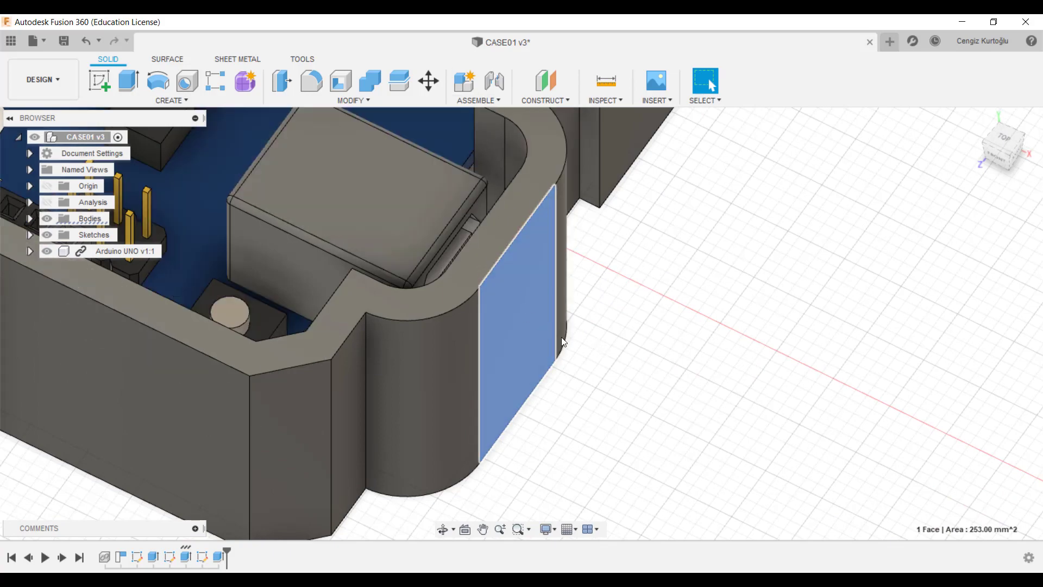
# Start a sketch on the USB face and project the recess corners' vertical edges and fillet arc
pyautogui.click(95, 86)
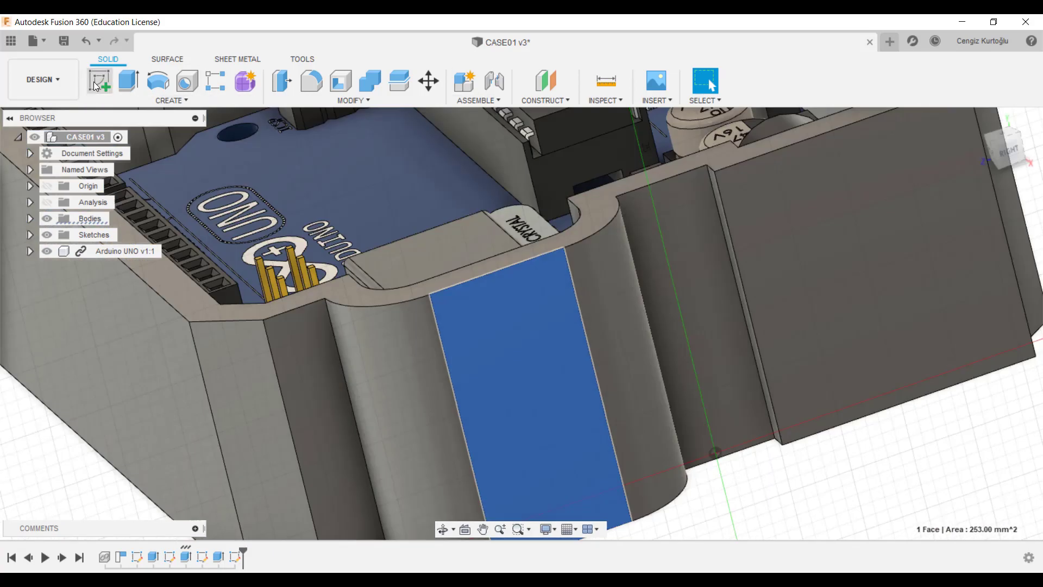
pyautogui.press('p')
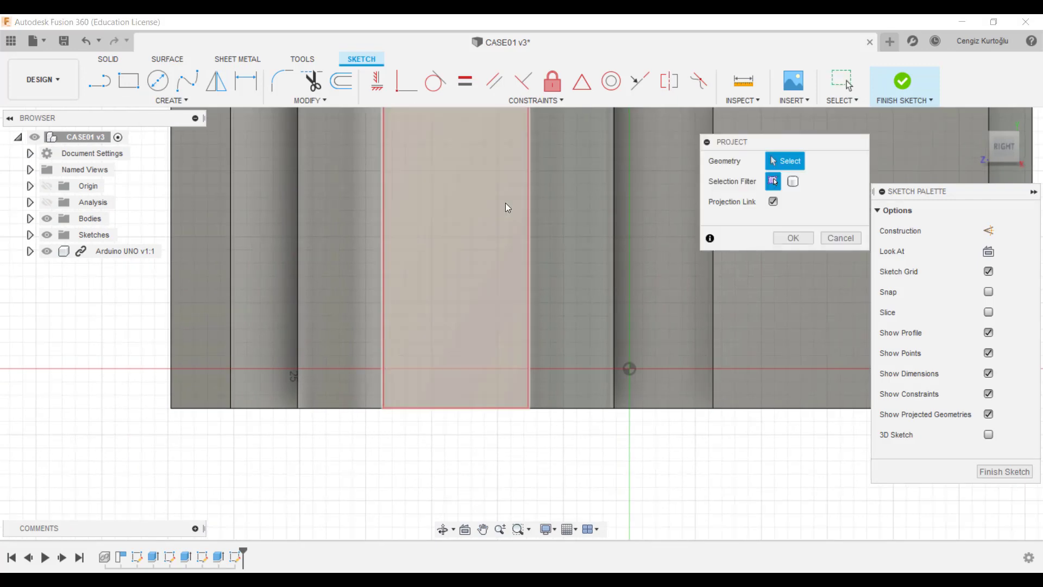
pyautogui.moveTo(556, 191)
pyautogui.keyDown('shift'); pyautogui.mouseDown(button='middle')
pyautogui.moveTo(541, 252)
pyautogui.moveTo(519, 244)
pyautogui.moveTo(585, 296)
pyautogui.moveTo(621, 291)
pyautogui.moveTo(552, 396)
pyautogui.moveTo(631, 188)
pyautogui.mouseUp(button='middle'); pyautogui.keyUp('shift')
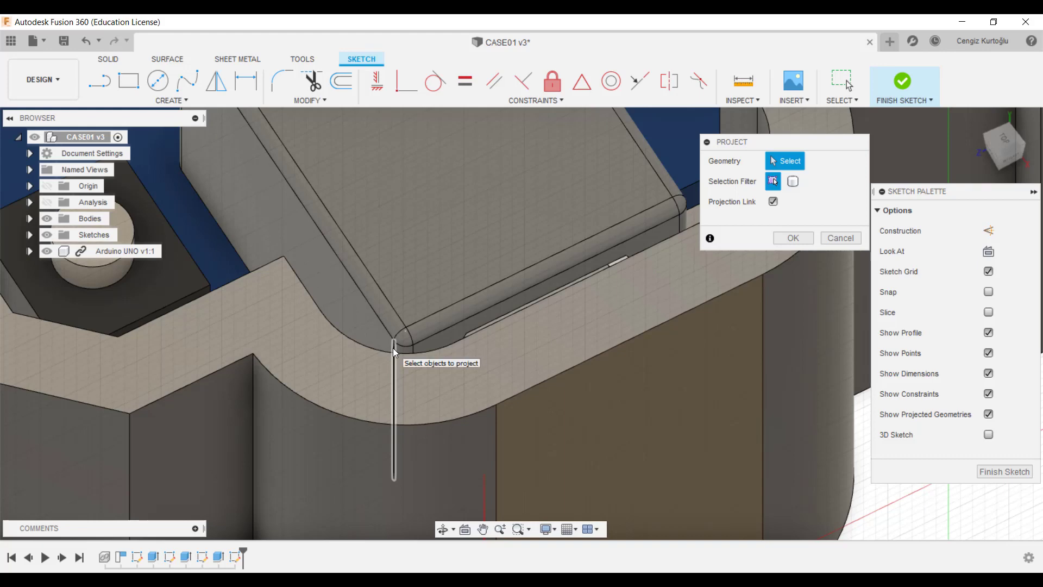
pyautogui.scroll(3, 393, 347)
pyautogui.keyDown('shift'); pyautogui.moveTo(393, 348); pyautogui.dragTo(467, 216, button='middle'); pyautogui.keyUp('shift')
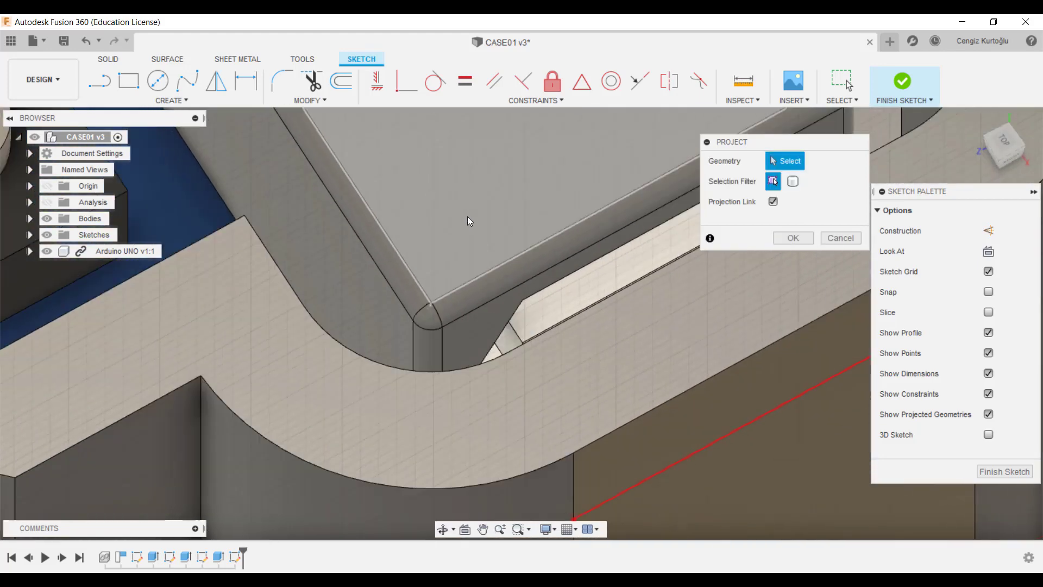
pyautogui.scroll(2, 422, 313)
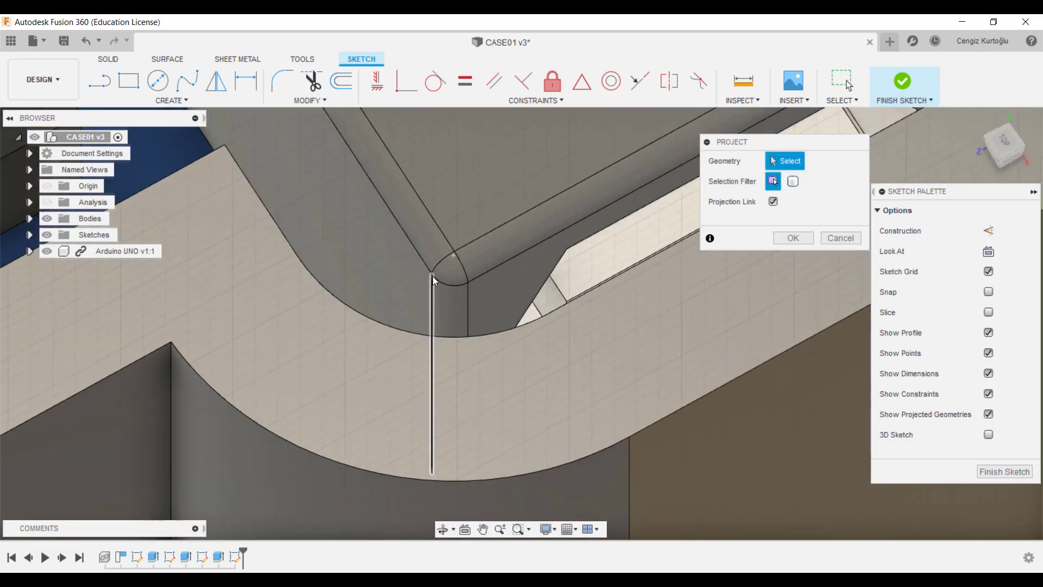
pyautogui.click(432, 276)
pyautogui.scroll(-2, 462, 246)
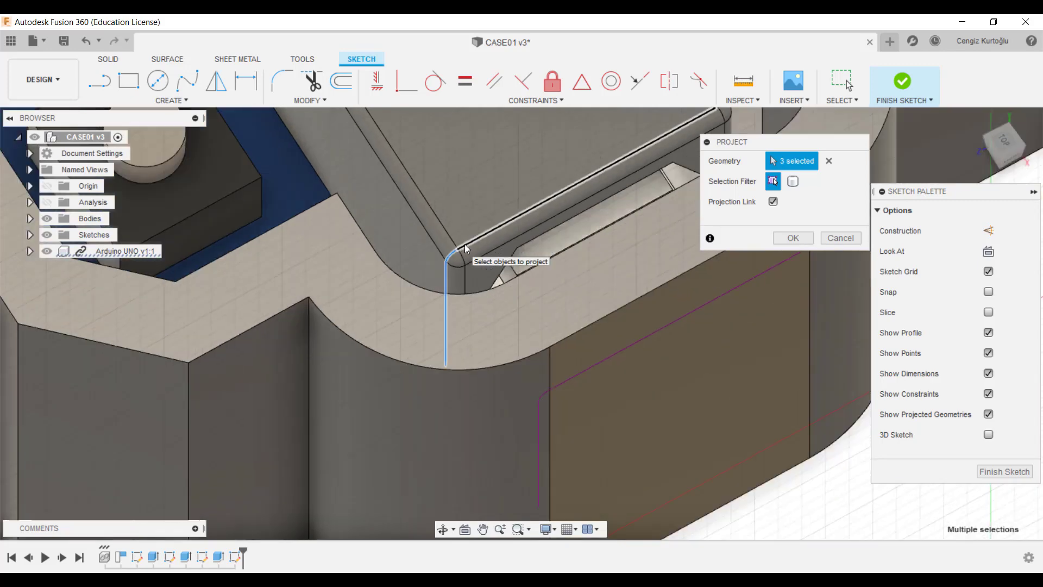
pyautogui.scroll(-2, 465, 247)
pyautogui.scroll(3, 517, 221)
pyautogui.scroll(2, 494, 204)
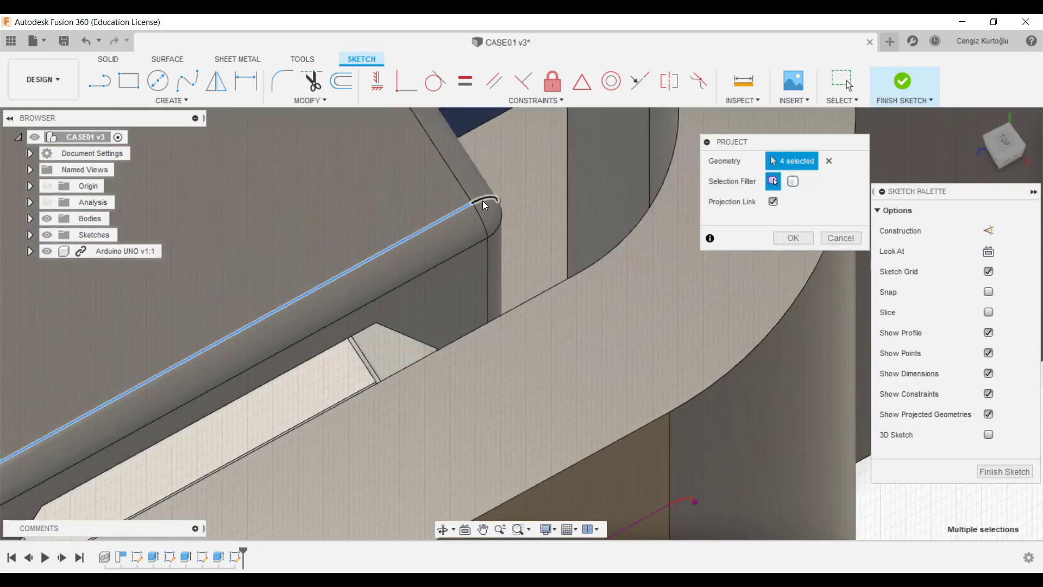
pyautogui.moveTo(483, 204)
pyautogui.mouseDown(button='middle')
pyautogui.moveTo(515, 335)
pyautogui.moveTo(529, 246)
pyautogui.mouseUp(button='middle')
pyautogui.scroll(2, 530, 247)
pyautogui.click(516, 247)
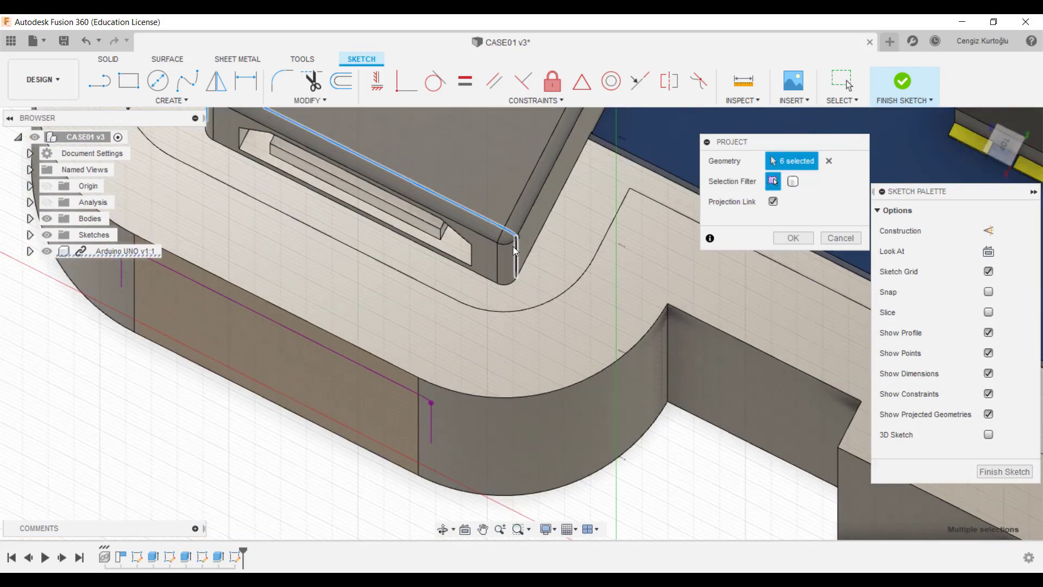
pyautogui.scroll(-3, 515, 249)
# Hide the case body and project the USB connector box's bottom fillet arc and bottom edge
pyautogui.click(48, 219)
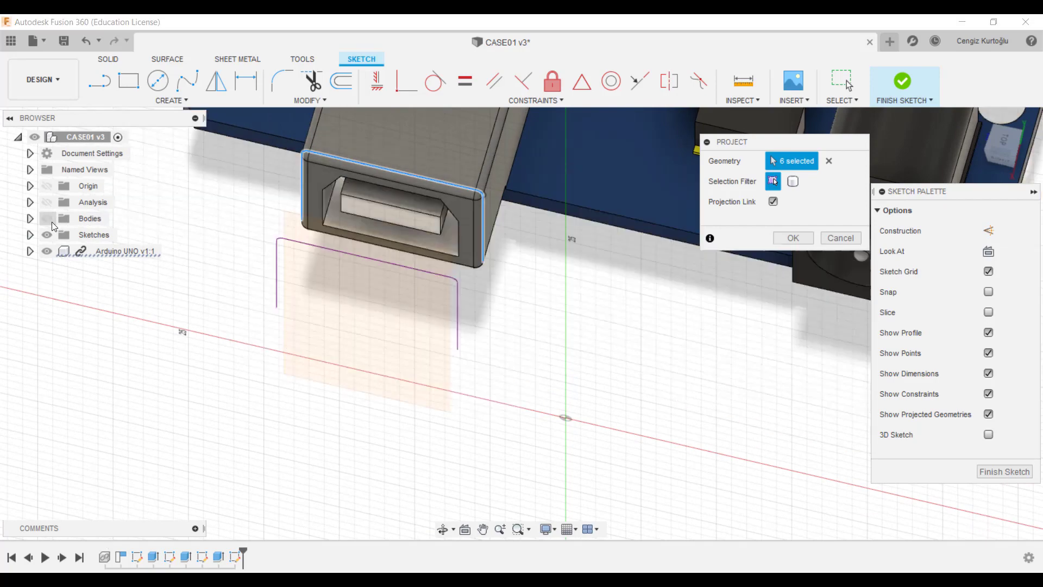
pyautogui.scroll(2, 475, 218)
pyautogui.moveTo(475, 223)
pyautogui.keyDown('shift'); pyautogui.mouseDown(button='middle')
pyautogui.moveTo(473, 301)
pyautogui.moveTo(534, 71)
pyautogui.mouseUp(button='middle'); pyautogui.keyUp('shift')
pyautogui.scroll(3, 469, 268)
pyautogui.click(549, 377)
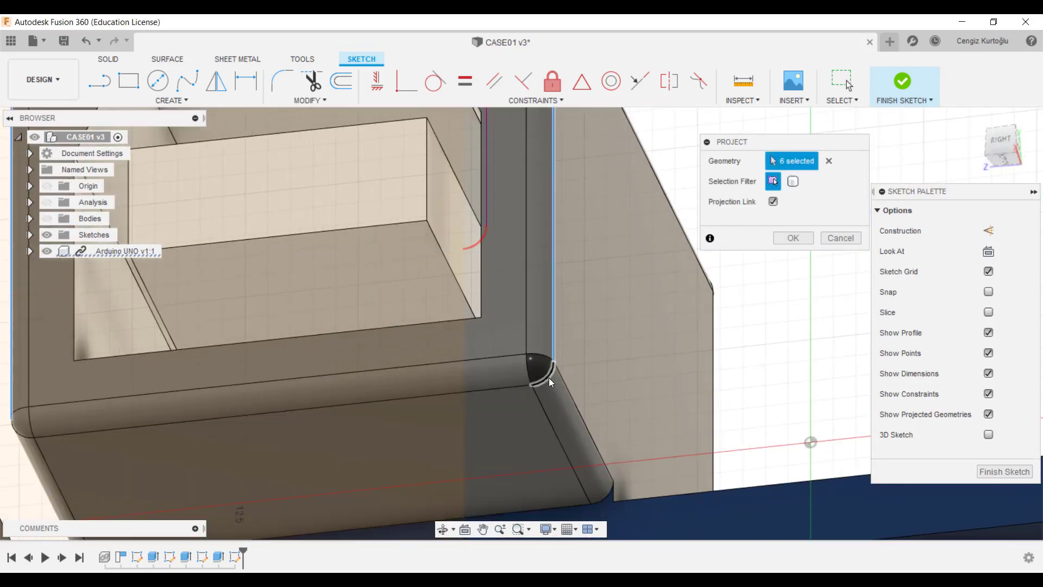
pyautogui.moveTo(378, 404); pyautogui.dragTo(520, 366, button='middle')
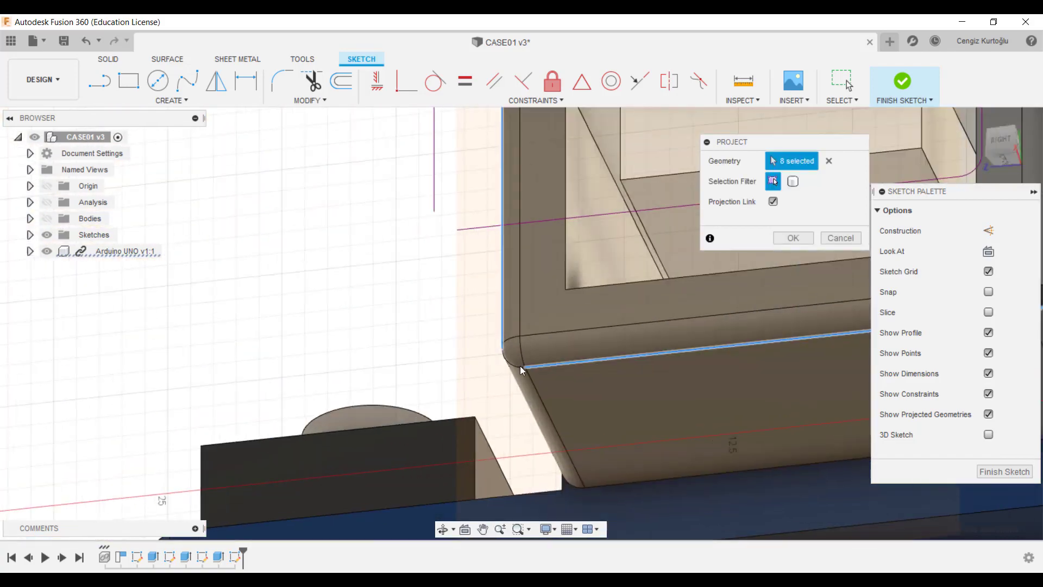
pyautogui.click(518, 366)
pyautogui.scroll(-5, 513, 369)
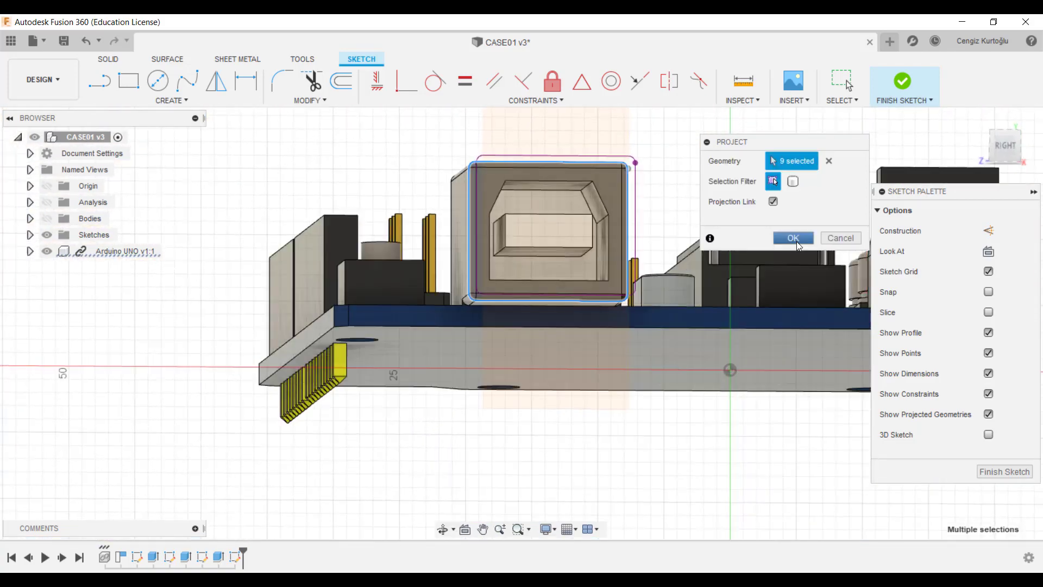
pyautogui.click(793, 237)
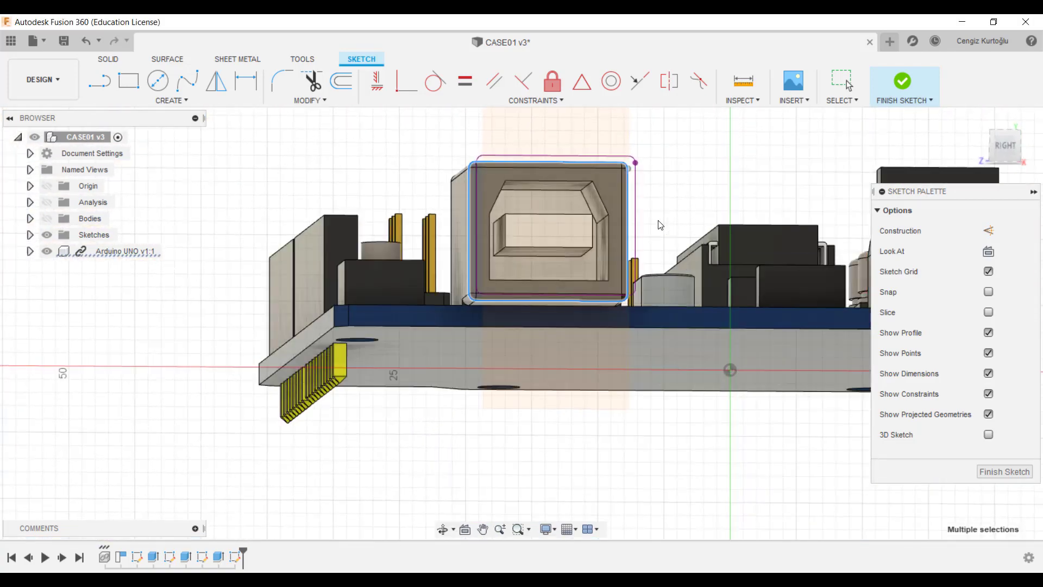
# Show the case body again and orbit around the projected sketch rectangle beside the board
pyautogui.keyDown('shift'); pyautogui.moveTo(661, 225); pyautogui.dragTo(27, 242, button='middle'); pyautogui.keyUp('shift')
pyautogui.click(48, 219)
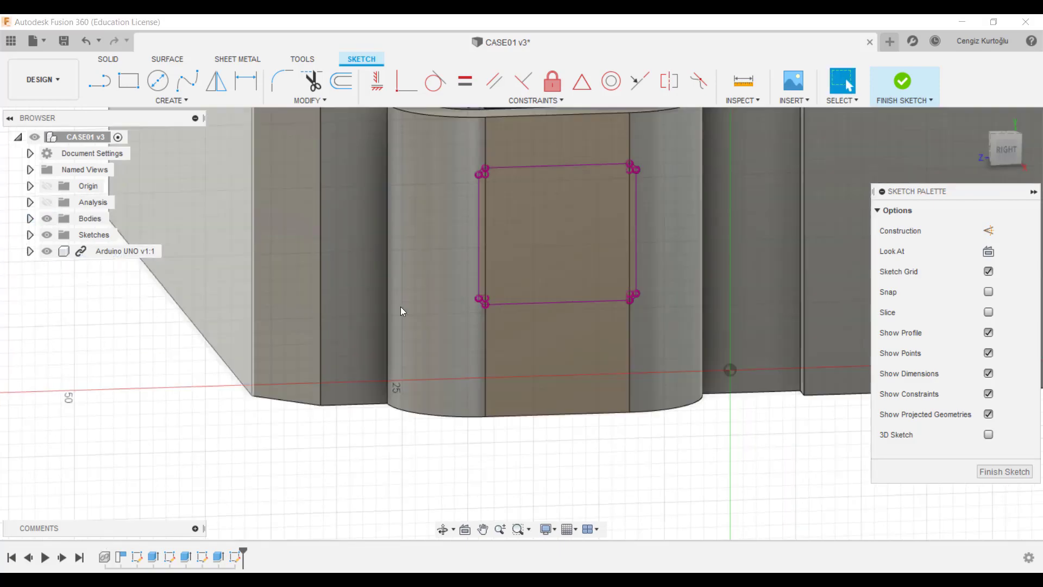
pyautogui.scroll(-3, 414, 356)
pyautogui.keyDown('shift'); pyautogui.moveTo(414, 356); pyautogui.dragTo(534, 344, button='middle'); pyautogui.keyUp('shift')
pyautogui.scroll(4, 460, 314)
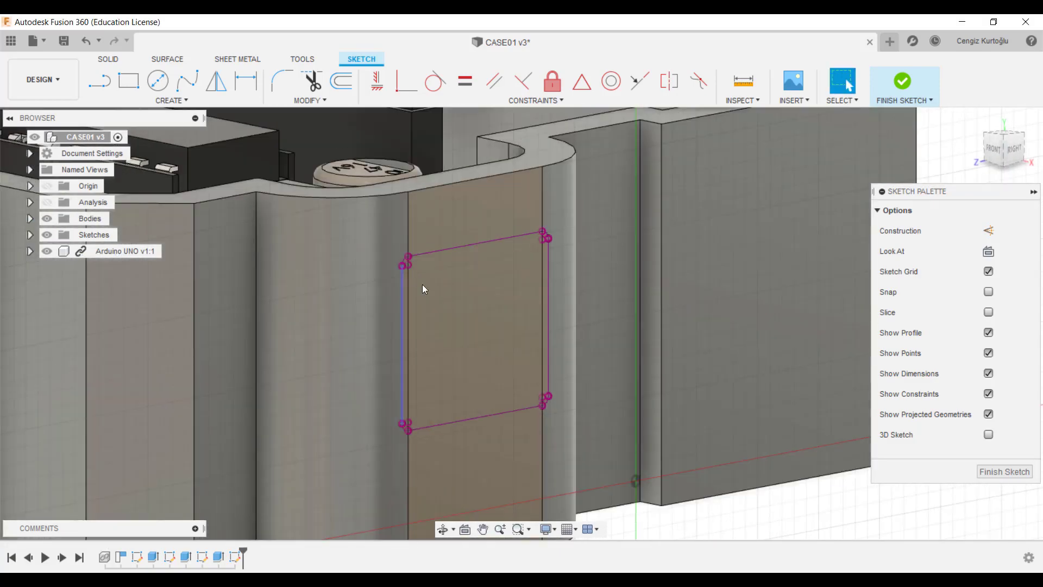
pyautogui.scroll(3, 423, 285)
pyautogui.scroll(-3, 616, 340)
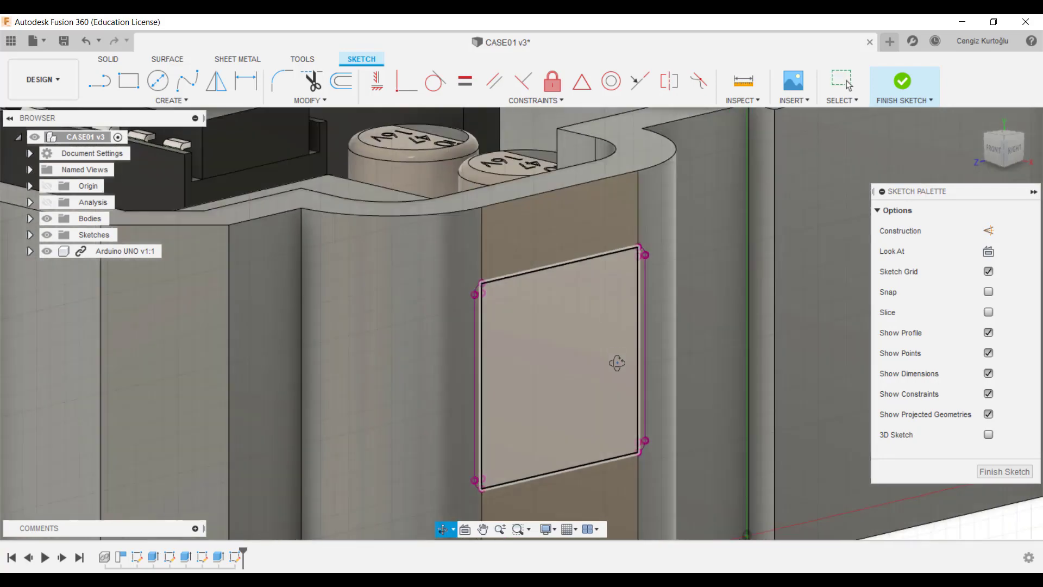
pyautogui.keyDown('shift'); pyautogui.moveTo(617, 359); pyautogui.dragTo(553, 360, button='middle'); pyautogui.keyUp('shift')
pyautogui.scroll(2, 552, 360)
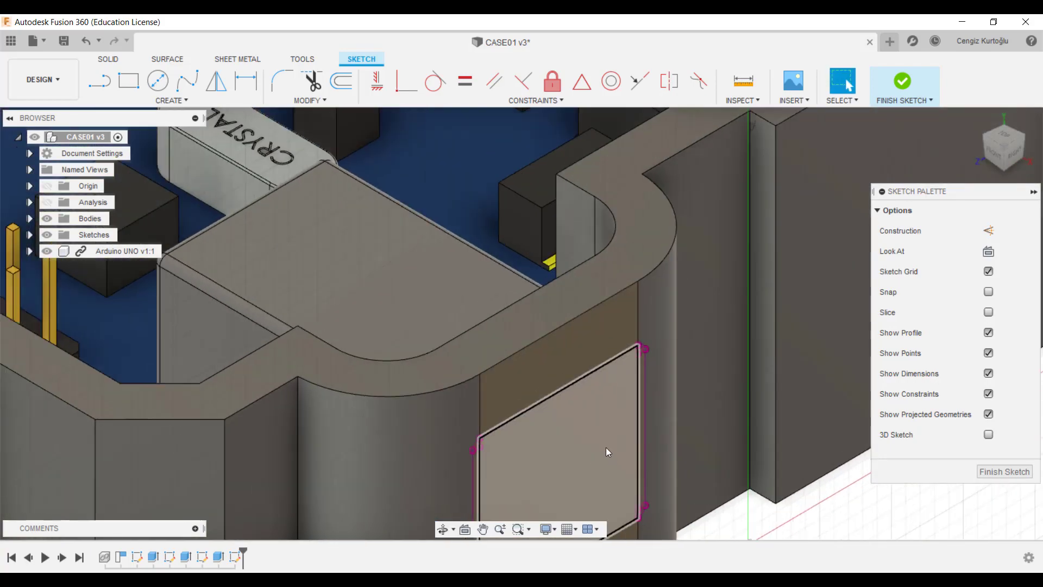
pyautogui.moveTo(605, 448)
pyautogui.keyDown('shift'); pyautogui.mouseDown(button='middle')
pyautogui.moveTo(568, 444)
pyautogui.moveTo(602, 458)
pyautogui.moveTo(563, 412)
pyautogui.mouseUp(button='middle'); pyautogui.keyUp('shift')
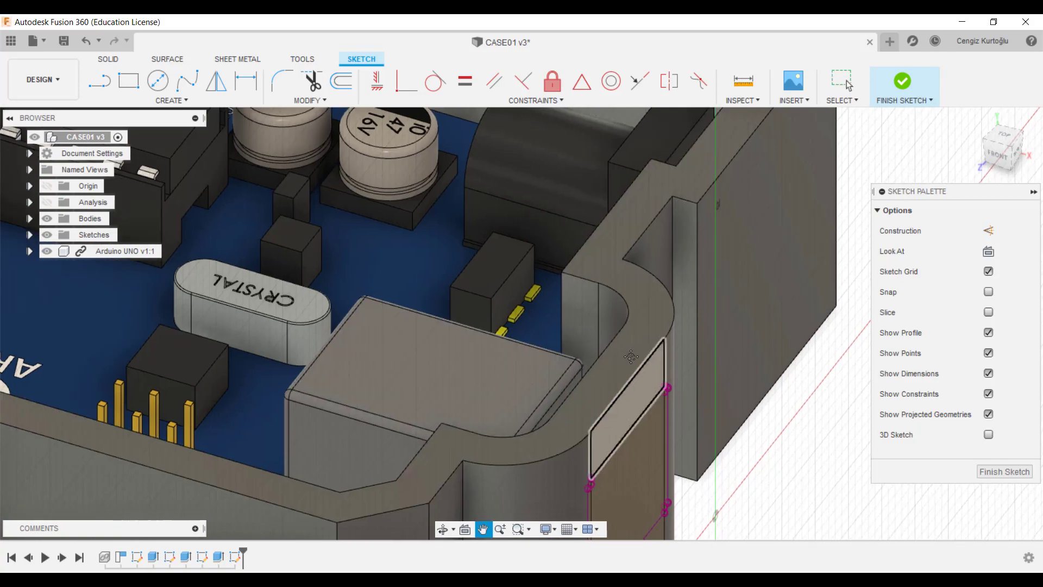
pyautogui.moveTo(586, 455)
pyautogui.keyDown('shift'); pyautogui.mouseDown(button='middle')
pyautogui.moveTo(657, 383)
pyautogui.moveTo(542, 393)
pyautogui.moveTo(888, 161)
pyautogui.mouseUp(button='middle'); pyautogui.keyUp('shift')
pyautogui.scroll(2, 648, 266)
# View the sketch plane head-on and select both profiles of the USB opening sketch
pyautogui.click(988, 251)
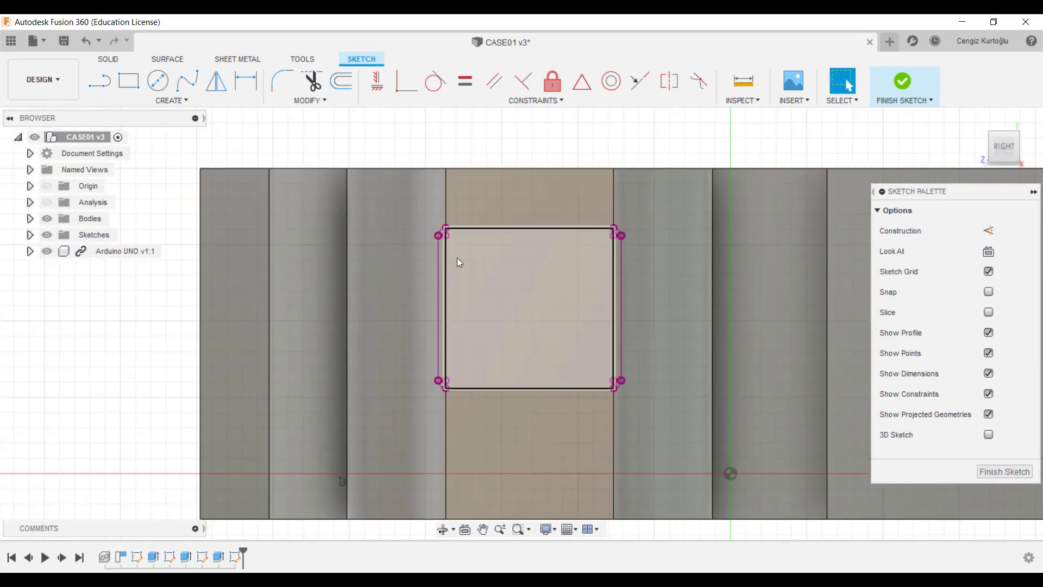
pyautogui.scroll(4, 458, 258)
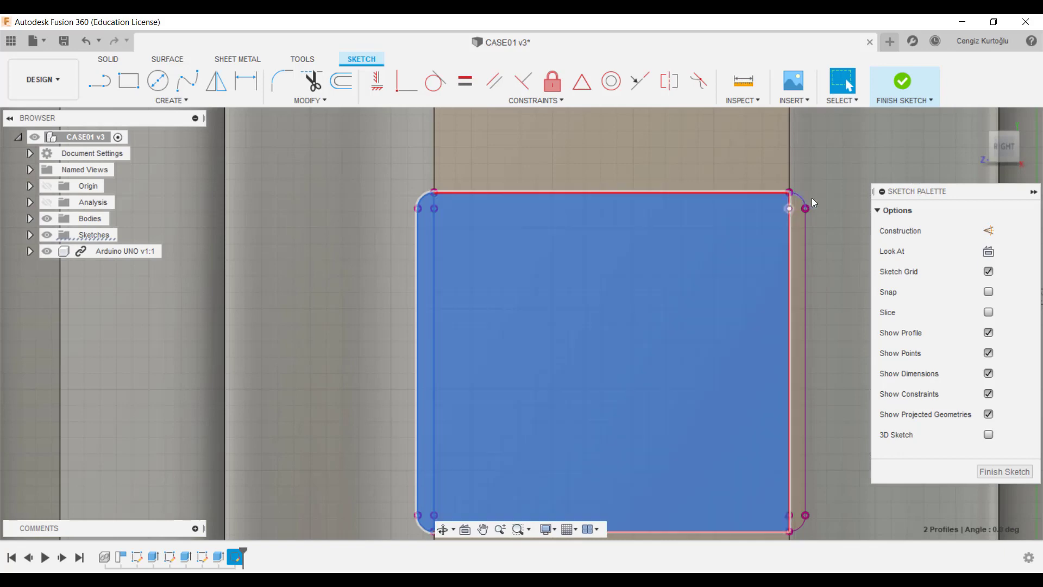
pyautogui.click(793, 227)
pyautogui.click(635, 302)
pyautogui.scroll(-3, 565, 239)
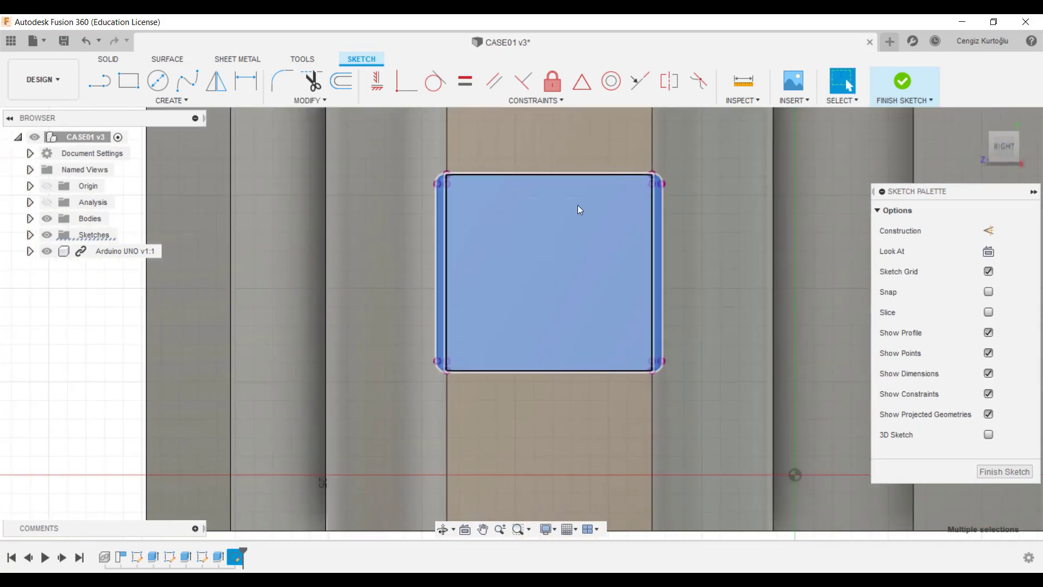
# Begin an offset of the rounded rectangle's top, right, bottom and left lines and lower corner arcs
pyautogui.click(580, 174)
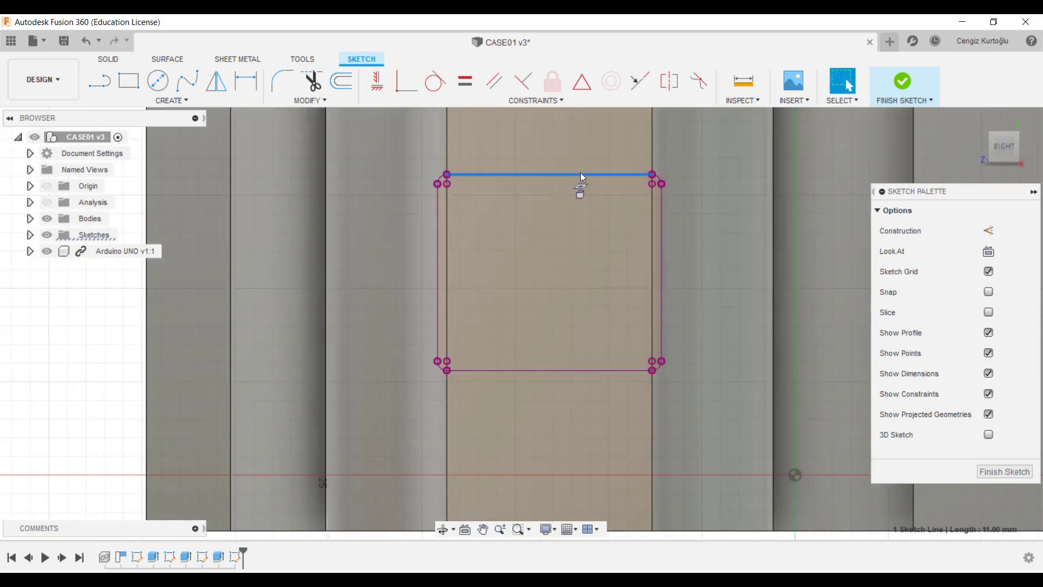
pyautogui.press('o')
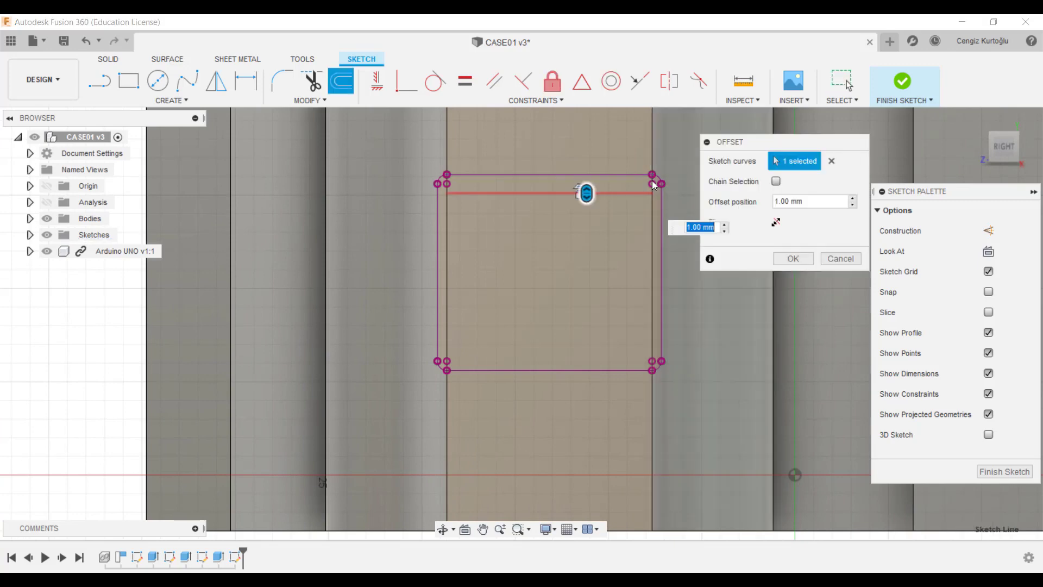
pyautogui.scroll(3, 652, 181)
pyautogui.click(671, 210)
pyautogui.scroll(-3, 647, 353)
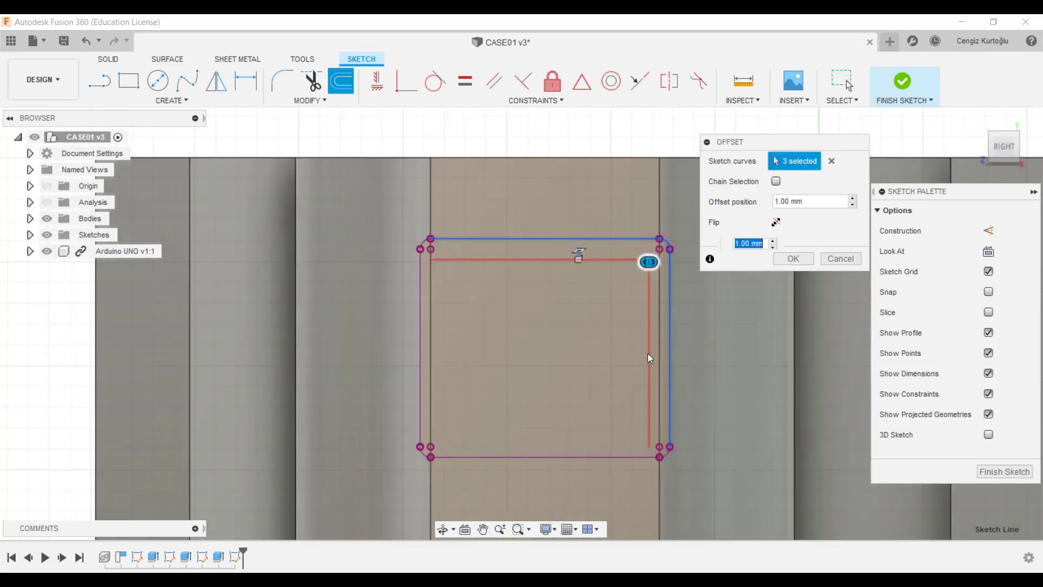
pyautogui.scroll(4, 674, 394)
pyautogui.click(676, 394)
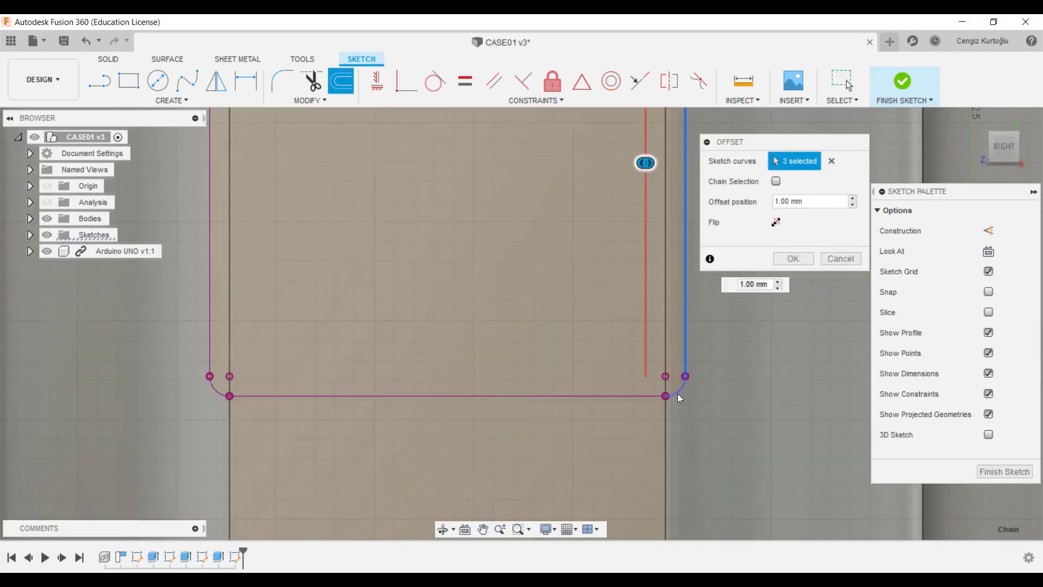
pyautogui.click(649, 396)
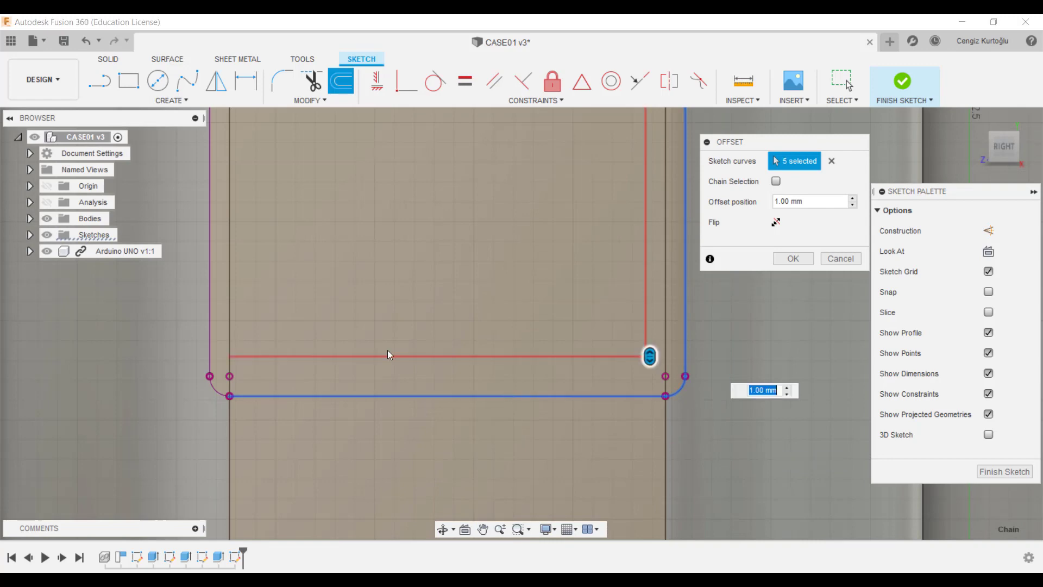
pyautogui.click(217, 394)
pyautogui.click(211, 337)
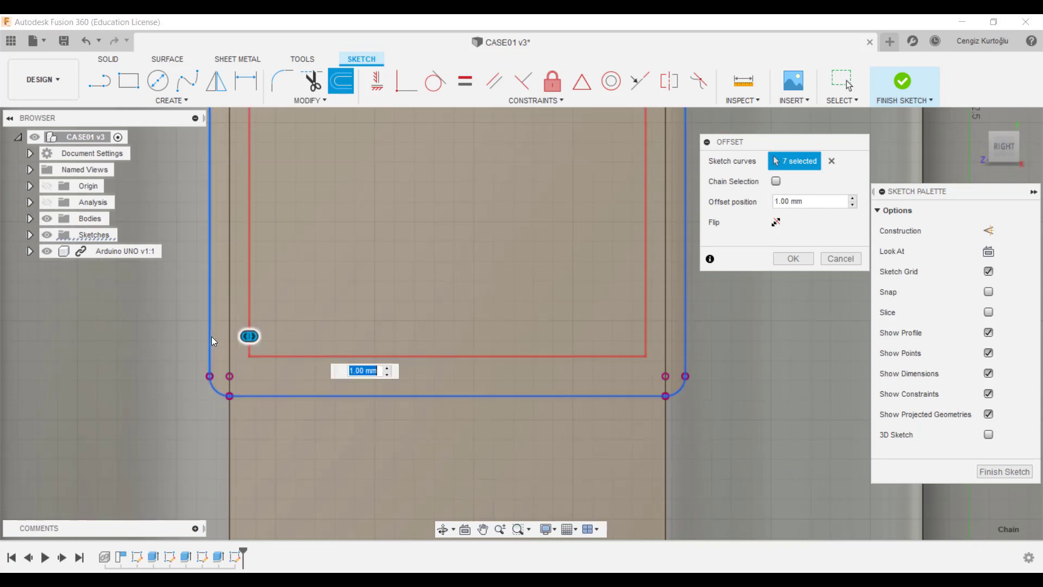
# Add the top-left corner arc and offset the whole outline outward by 1.5 mm
pyautogui.scroll(-3, 281, 360)
pyautogui.scroll(4, 256, 191)
pyautogui.click(266, 153)
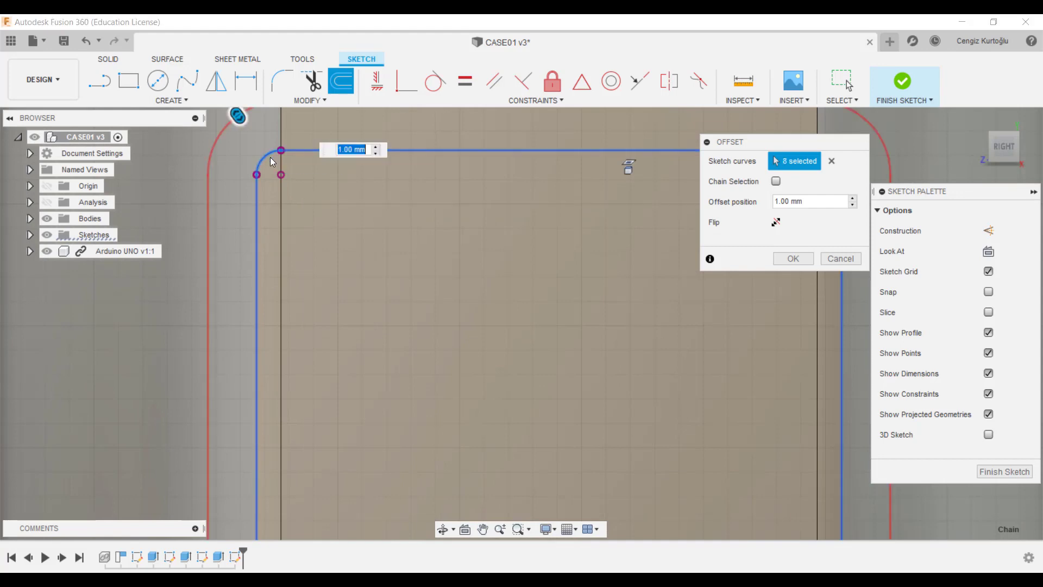
pyautogui.scroll(-4, 305, 207)
pyautogui.moveTo(344, 255); pyautogui.dragTo(432, 290, button='middle')
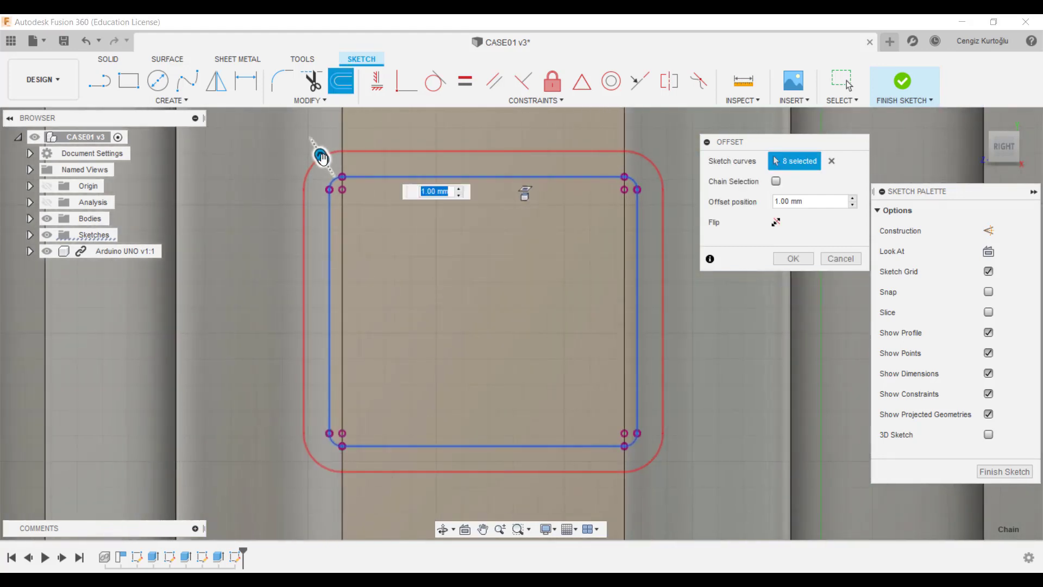
pyautogui.write('1')
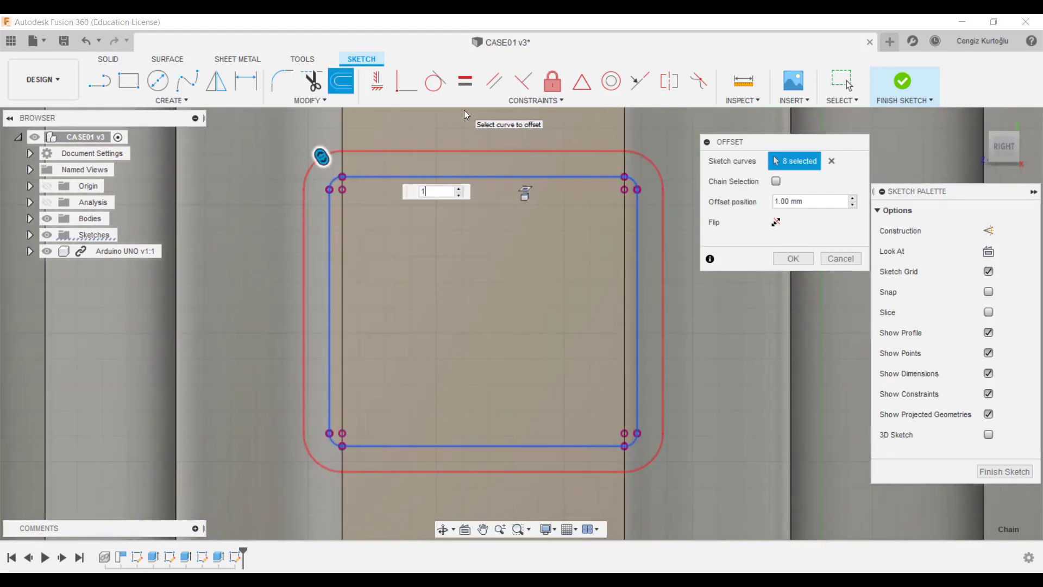
pyautogui.write('.5')
pyautogui.press('Return')
pyautogui.scroll(-3, 434, 264)
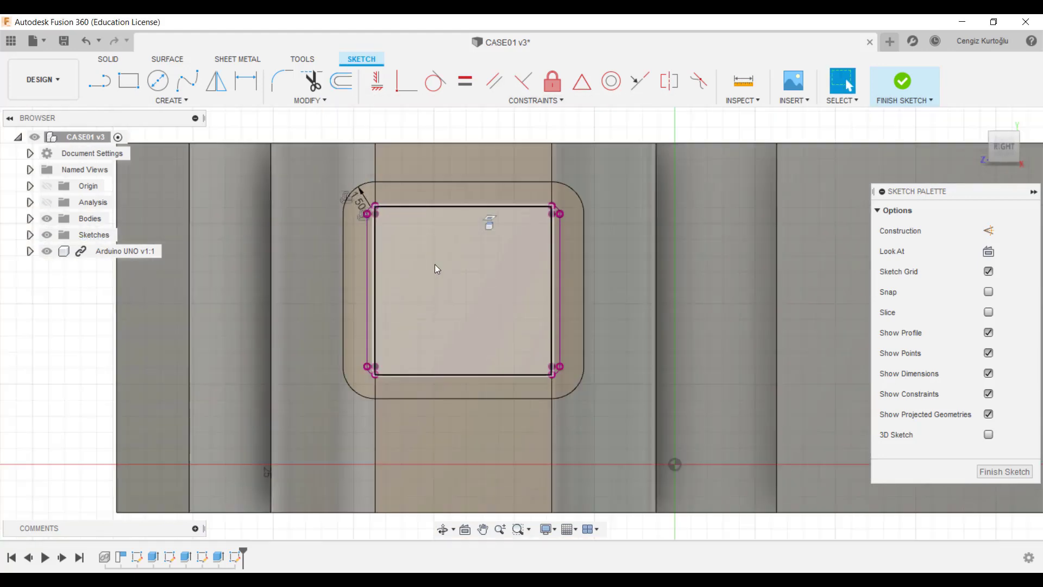
# Extrude all seven USB opening profiles: the offset strips and the inner rounded rectangle
pyautogui.press('e')
pyautogui.click(393, 222)
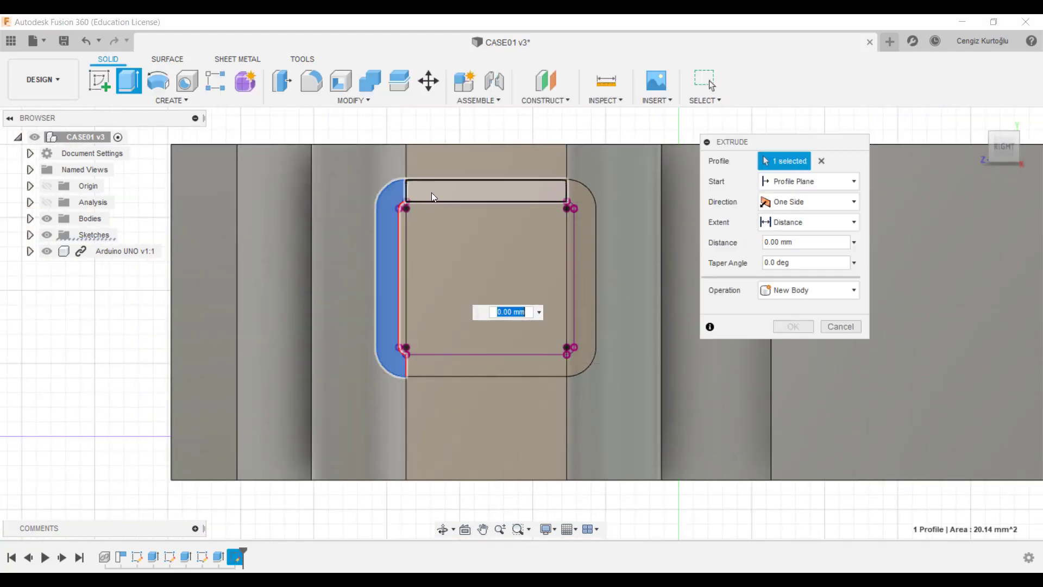
pyautogui.click(561, 193)
pyautogui.click(579, 205)
pyautogui.click(551, 370)
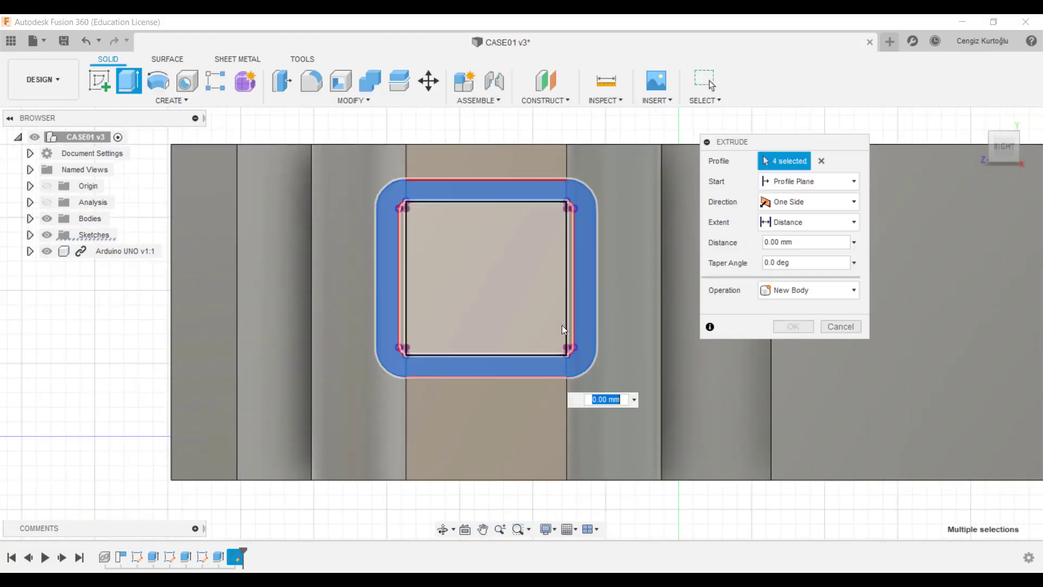
pyautogui.click(568, 317)
pyautogui.click(539, 318)
pyautogui.scroll(3, 383, 274)
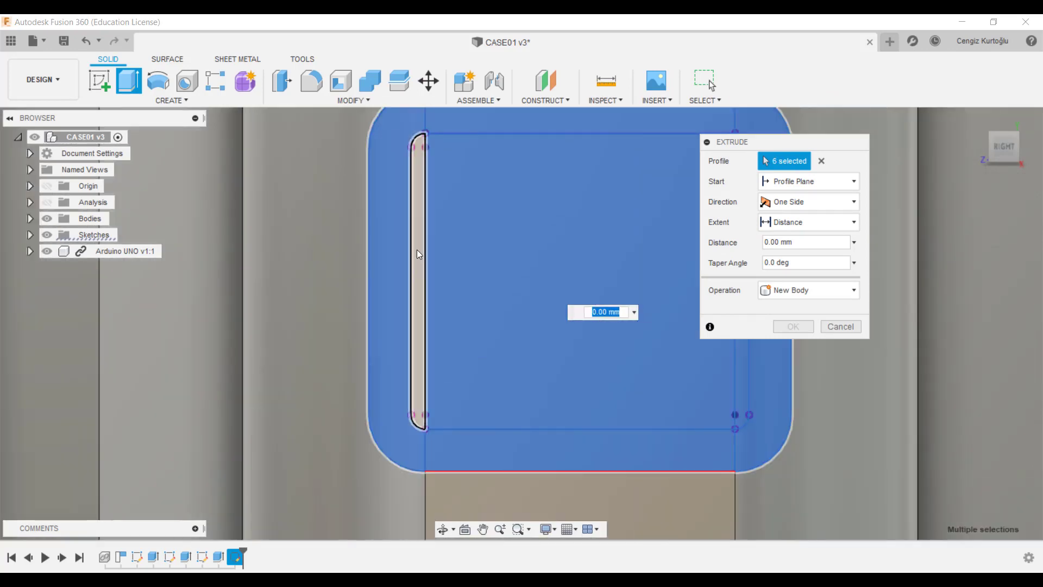
pyautogui.click(425, 247)
pyautogui.scroll(-5, 425, 246)
# Orbit around the case to inspect the -19.345 mm cut preview through the end wall
pyautogui.moveTo(425, 247)
pyautogui.keyDown('shift'); pyautogui.mouseDown(button='middle')
pyautogui.moveTo(353, 206)
pyautogui.moveTo(320, 220)
pyautogui.moveTo(592, 326)
pyautogui.mouseUp(button='middle'); pyautogui.keyUp('shift')
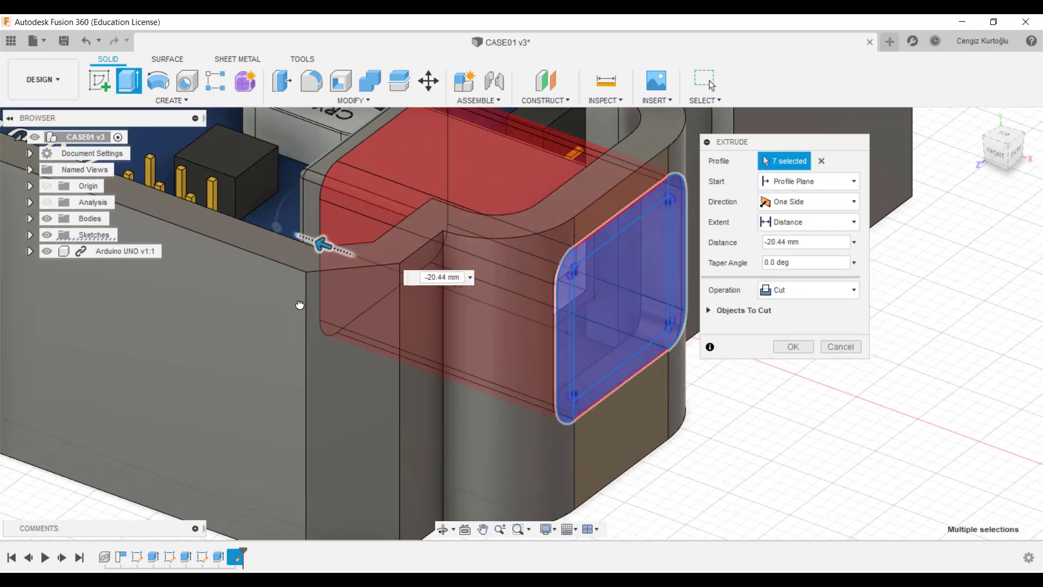
pyautogui.moveTo(300, 305)
pyautogui.keyDown('shift'); pyautogui.mouseDown(button='middle')
pyautogui.moveTo(562, 336)
pyautogui.moveTo(253, 258)
pyautogui.mouseUp(button='middle'); pyautogui.keyUp('shift')
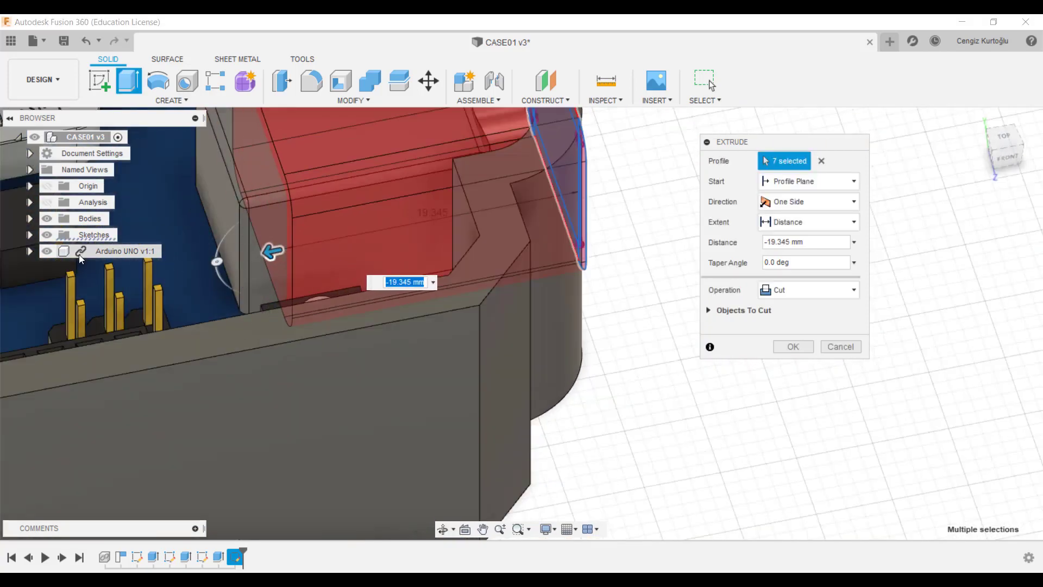
pyautogui.moveTo(381, 254)
pyautogui.keyDown('shift'); pyautogui.mouseDown(button='middle')
pyautogui.moveTo(609, 177)
pyautogui.moveTo(587, 226)
pyautogui.moveTo(326, 190)
pyautogui.moveTo(459, 163)
pyautogui.moveTo(489, 179)
pyautogui.moveTo(517, 310)
pyautogui.moveTo(452, 365)
pyautogui.mouseUp(button='middle'); pyautogui.keyUp('shift')
pyautogui.scroll(3, 517, 311)
pyautogui.scroll(3, 526, 325)
pyautogui.scroll(-3, 452, 365)
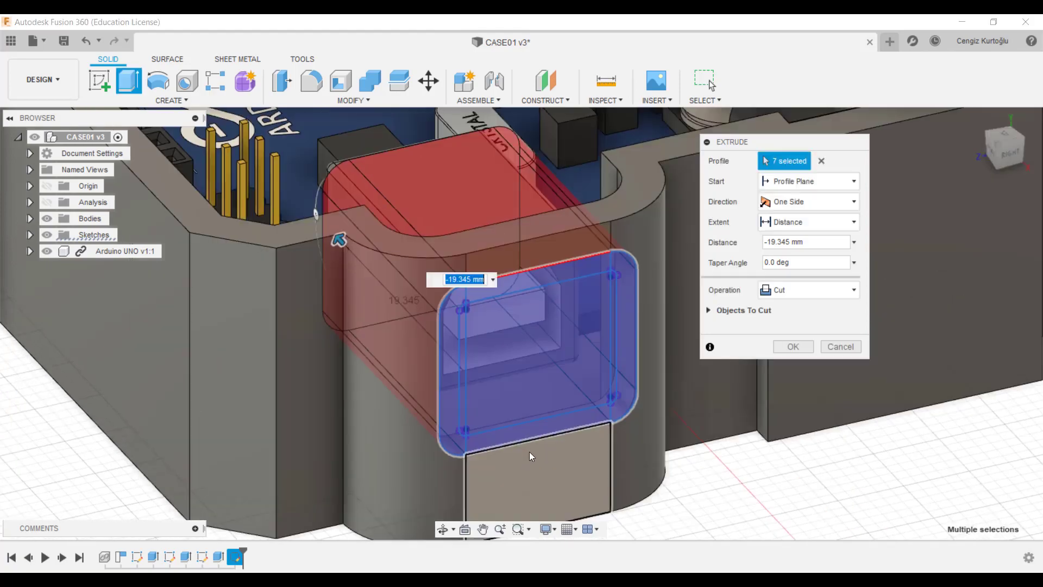
pyautogui.keyDown('shift'); pyautogui.moveTo(530, 452); pyautogui.dragTo(547, 432, button='middle'); pyautogui.keyUp('shift')
pyautogui.click(792, 348)
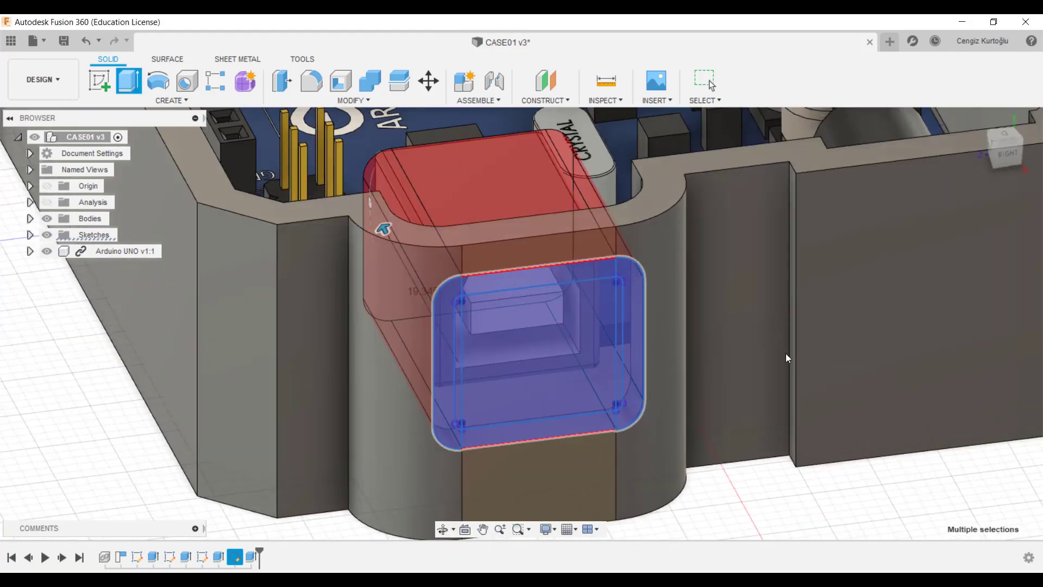
pyautogui.moveTo(785, 353)
pyautogui.keyDown('shift'); pyautogui.mouseDown(button='middle')
pyautogui.moveTo(700, 412)
pyautogui.moveTo(706, 388)
pyautogui.moveTo(659, 396)
pyautogui.moveTo(722, 395)
pyautogui.moveTo(654, 423)
pyautogui.moveTo(710, 429)
pyautogui.moveTo(636, 352)
pyautogui.mouseUp(button='middle'); pyautogui.keyUp('shift')
pyautogui.scroll(3, 654, 421)
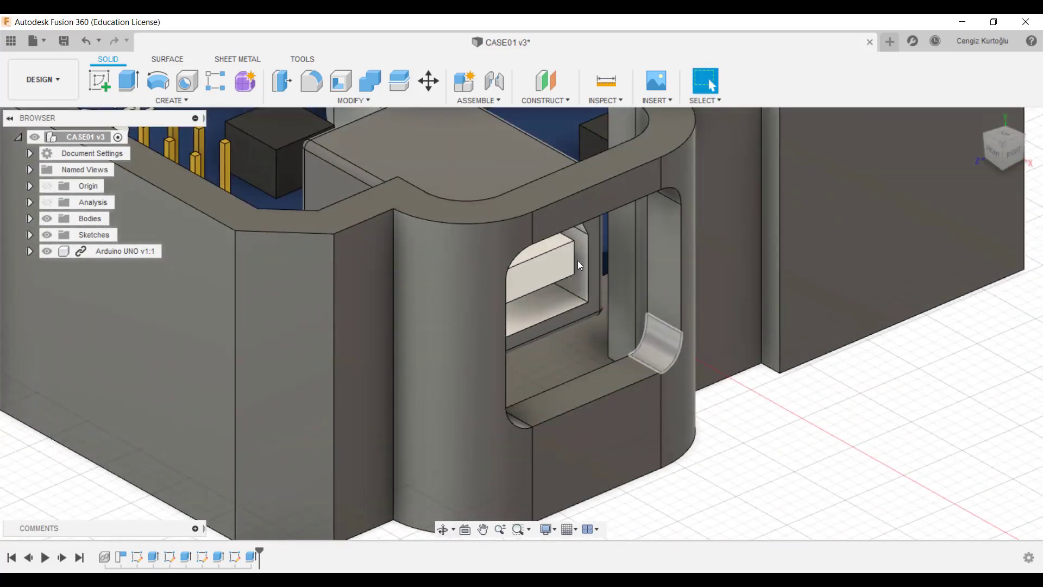
pyautogui.scroll(3, 787, 433)
pyautogui.scroll(2, 819, 438)
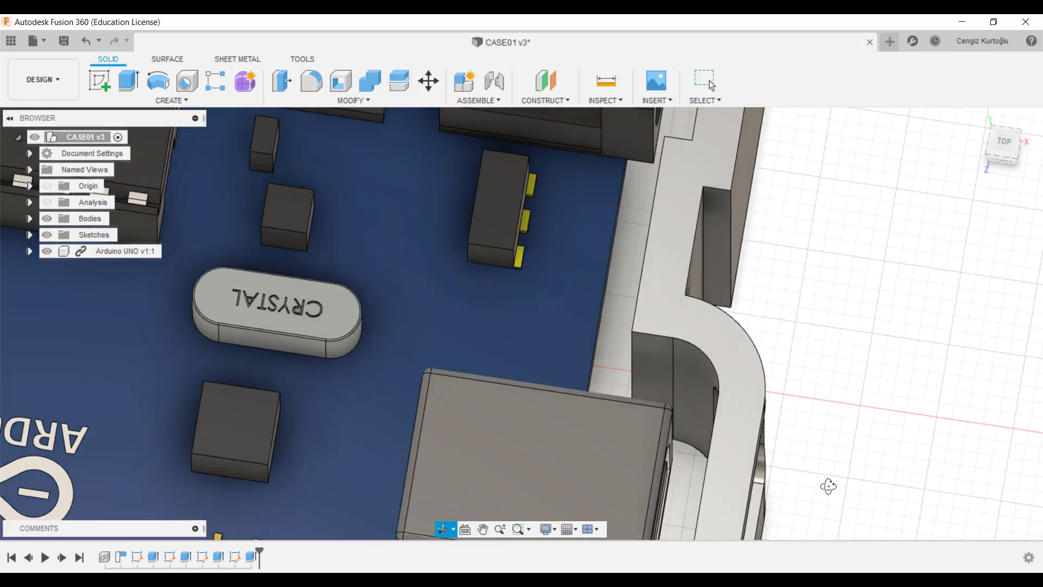
pyautogui.scroll(-2, 826, 484)
pyautogui.scroll(-3, 819, 433)
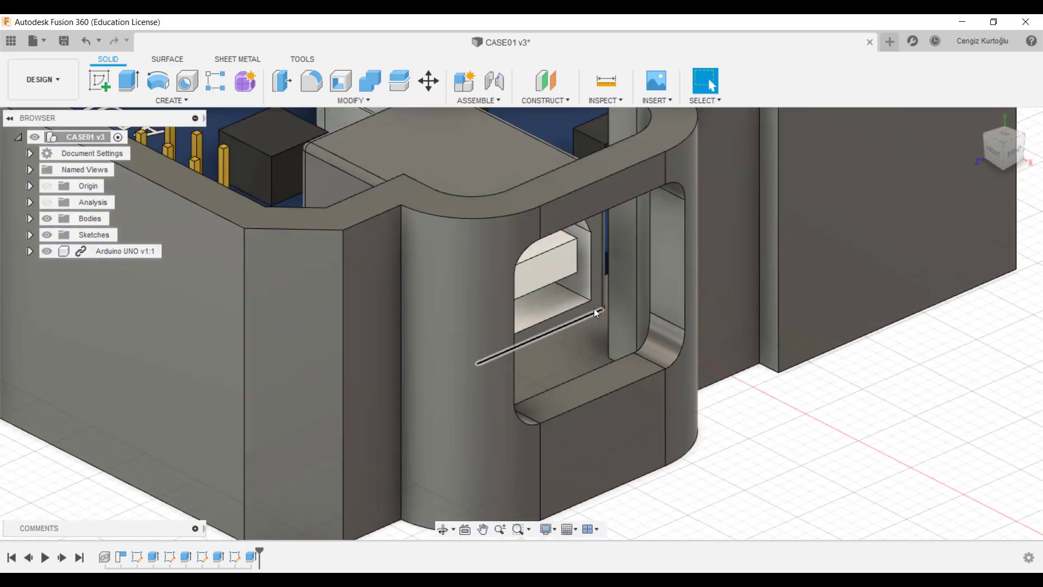
pyautogui.scroll(3, 809, 478)
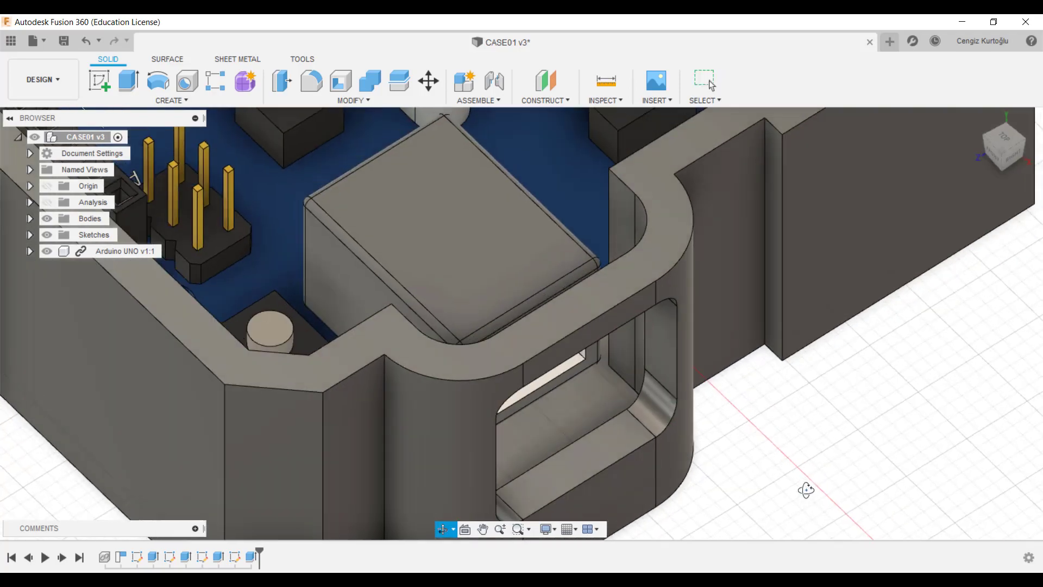
pyautogui.moveTo(805, 489)
pyautogui.keyDown('shift'); pyautogui.mouseDown(button='middle')
pyautogui.moveTo(764, 468)
pyautogui.moveTo(907, 466)
pyautogui.moveTo(889, 496)
pyautogui.moveTo(899, 496)
pyautogui.moveTo(801, 491)
pyautogui.mouseUp(button='middle'); pyautogui.keyUp('shift')
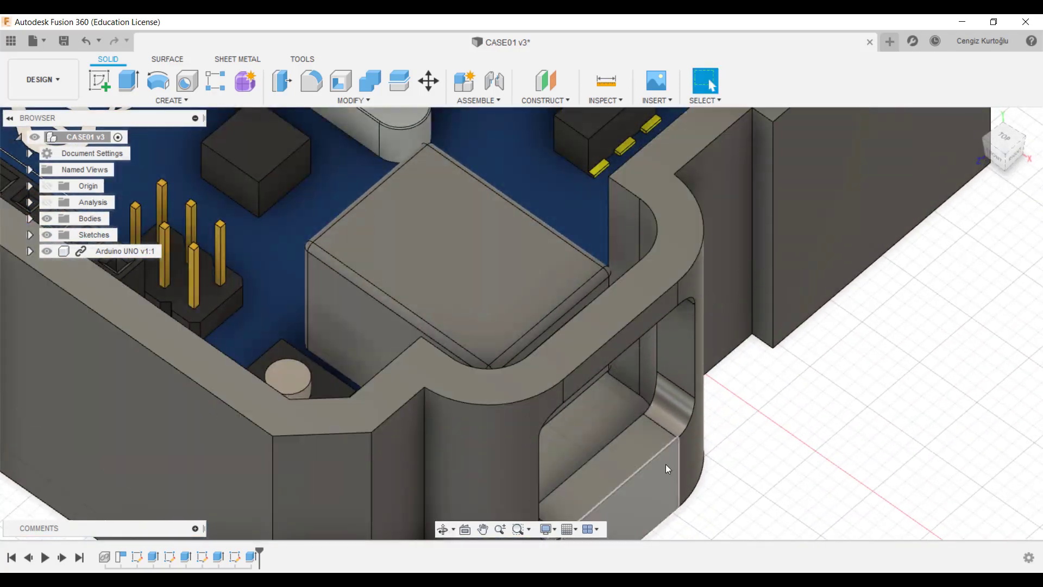
pyautogui.moveTo(666, 464)
pyautogui.keyDown('shift'); pyautogui.mouseDown(button='middle')
pyautogui.moveTo(808, 372)
pyautogui.moveTo(813, 384)
pyautogui.moveTo(575, 200)
pyautogui.mouseUp(button='middle'); pyautogui.keyUp('shift')
pyautogui.click(576, 200)
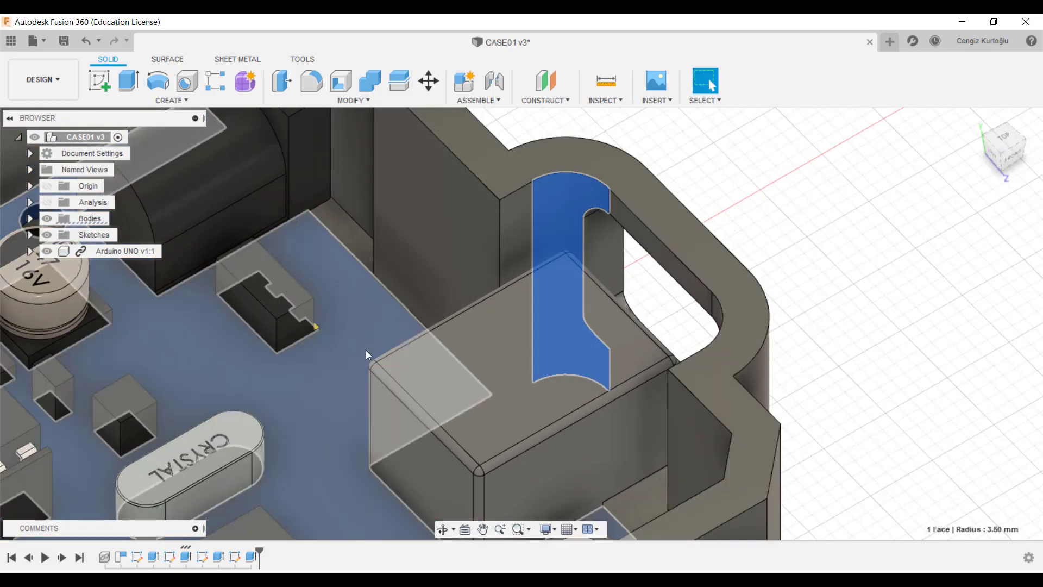
pyautogui.moveTo(704, 261)
pyautogui.keyDown('shift'); pyautogui.mouseDown(button='middle')
pyautogui.moveTo(717, 299)
pyautogui.moveTo(699, 296)
pyautogui.moveTo(640, 338)
pyautogui.moveTo(715, 308)
pyautogui.moveTo(703, 350)
pyautogui.moveTo(712, 364)
pyautogui.mouseUp(button='middle'); pyautogui.keyUp('shift')
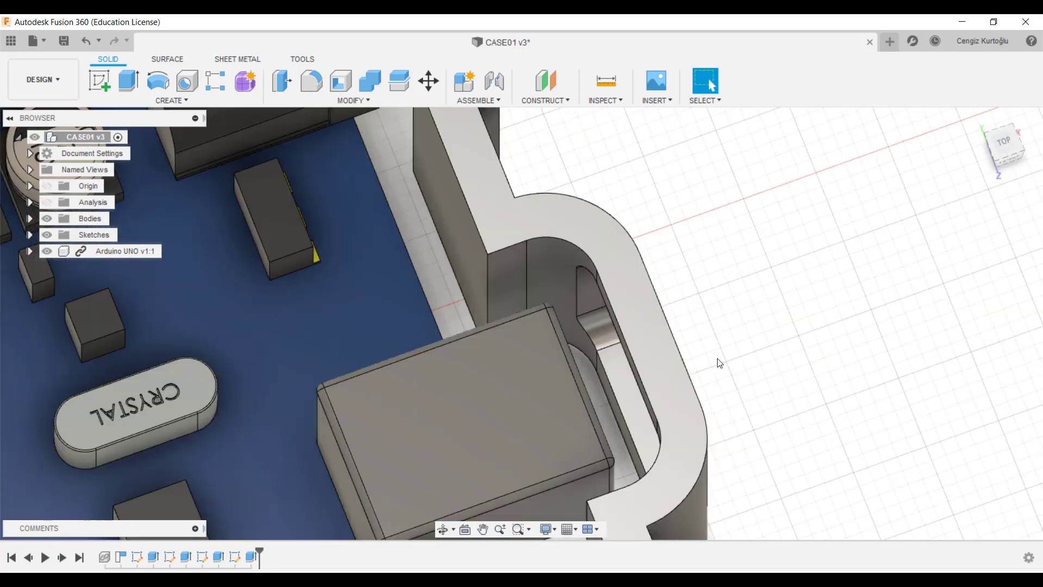
# Offset the recess's curved and straight inner faces as a New Offset, about 1 mm outward
pyautogui.press('q')
pyautogui.click(550, 273)
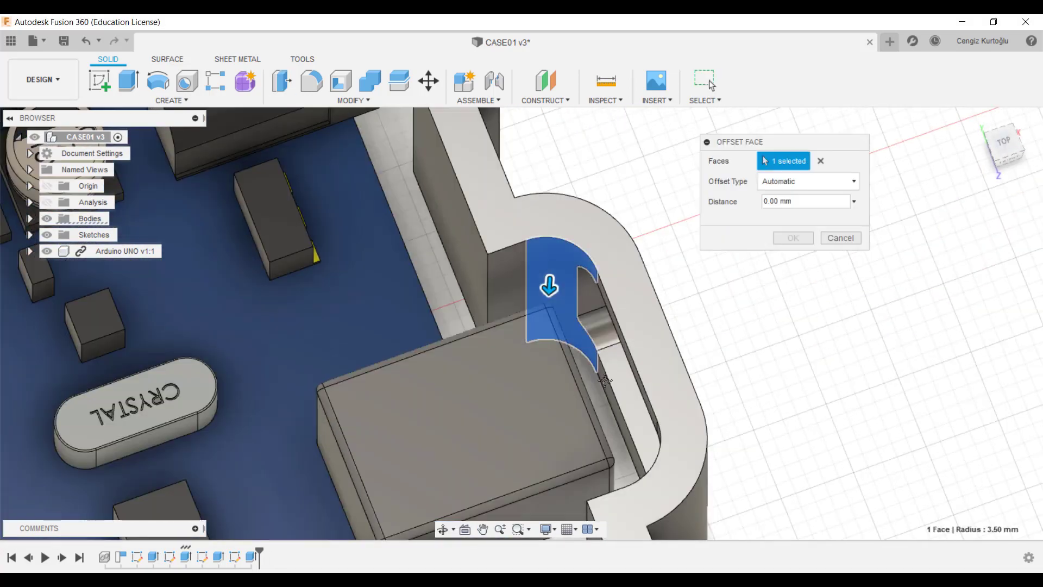
pyautogui.moveTo(612, 410)
pyautogui.mouseDown(button='middle')
pyautogui.moveTo(601, 360)
pyautogui.moveTo(537, 419)
pyautogui.mouseUp(button='middle')
pyautogui.scroll(5, 619, 358)
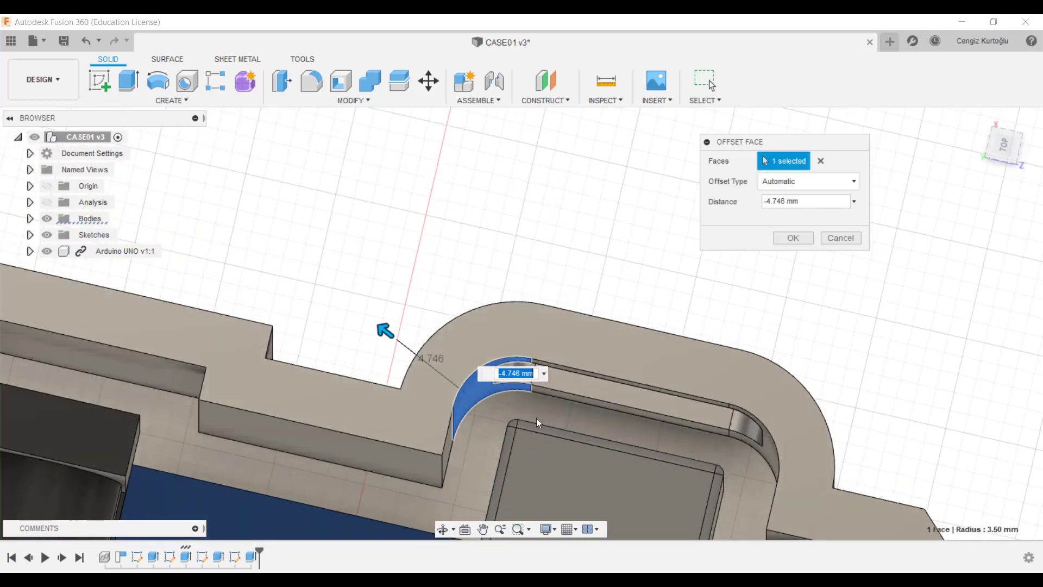
pyautogui.scroll(3, 566, 386)
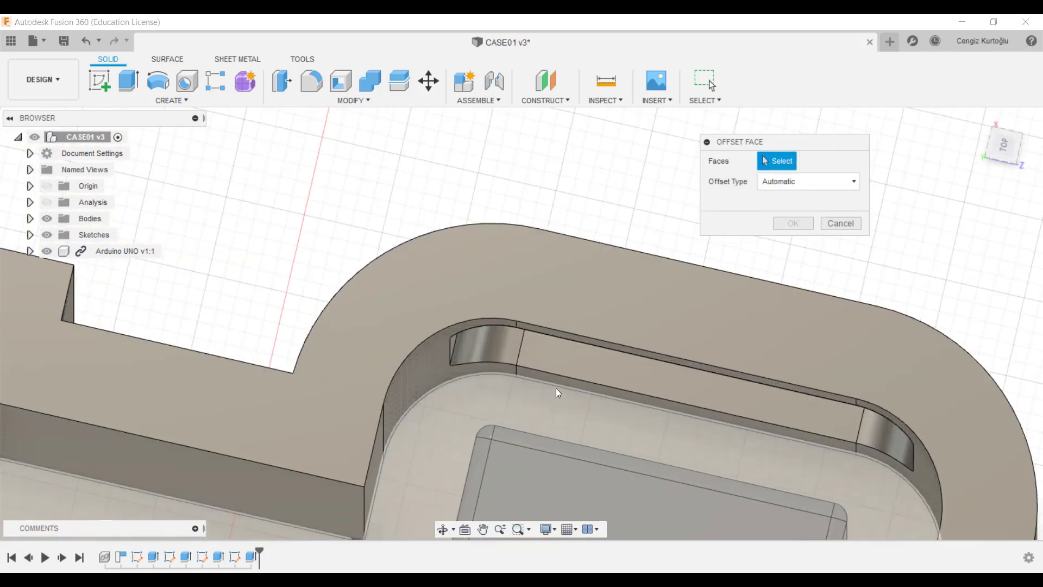
pyautogui.click(558, 383)
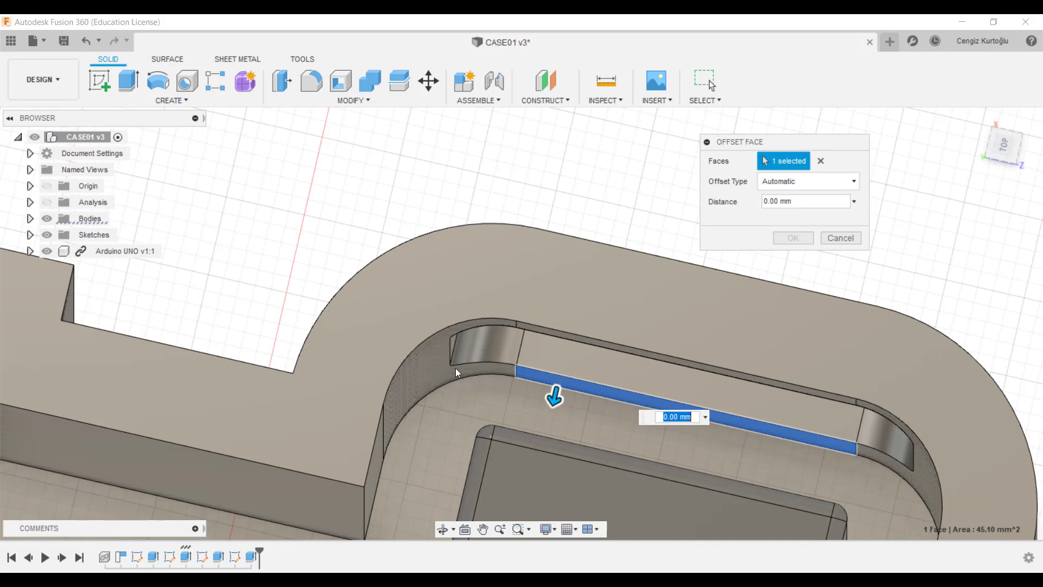
pyautogui.click(823, 181)
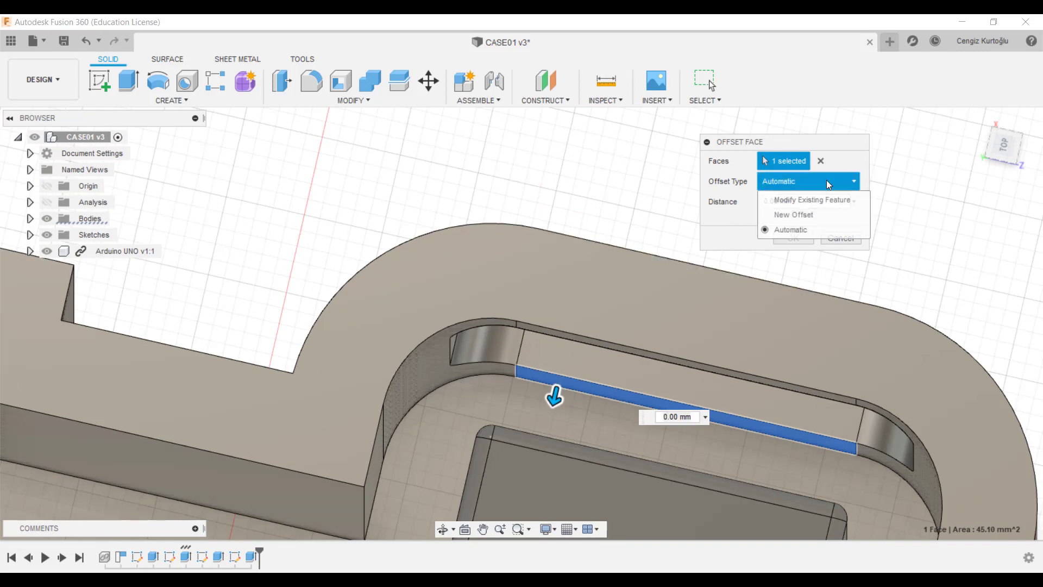
pyautogui.click(811, 211)
pyautogui.moveTo(725, 324); pyautogui.dragTo(870, 391, button='middle')
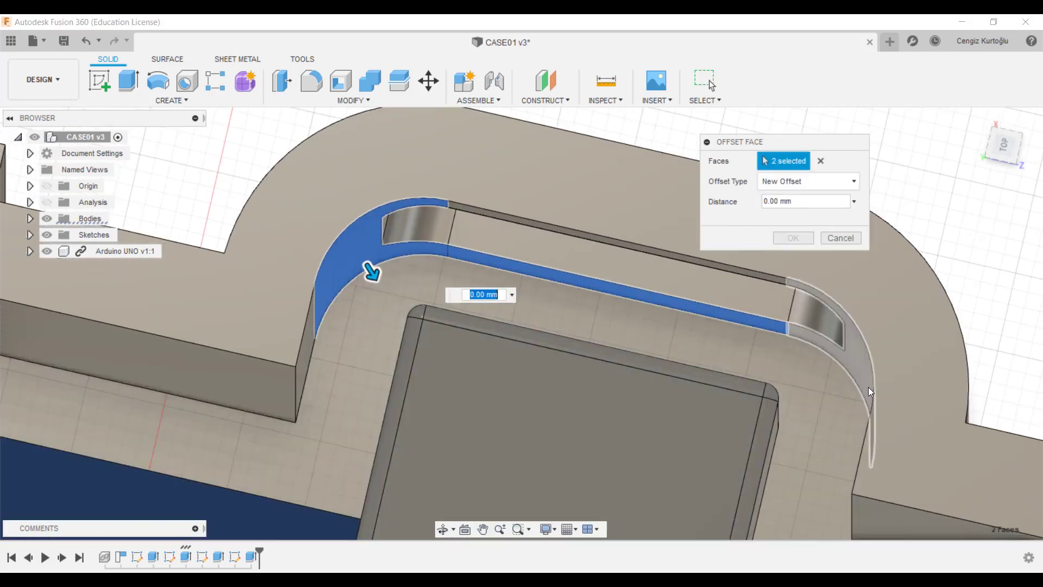
pyautogui.keyDown('shift'); pyautogui.moveTo(797, 389); pyautogui.dragTo(845, 368, button='middle'); pyautogui.keyUp('shift')
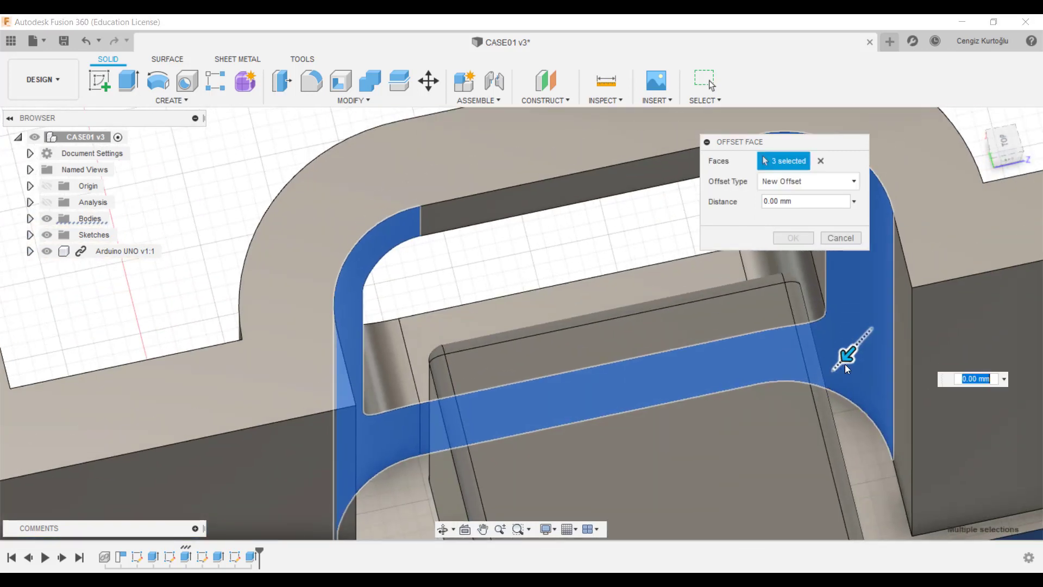
pyautogui.moveTo(848, 354)
pyautogui.mouseDown()
pyautogui.moveTo(842, 415)
pyautogui.moveTo(731, 346)
pyautogui.mouseUp()
pyautogui.moveTo(775, 336)
pyautogui.keyDown('shift'); pyautogui.mouseDown(button='middle')
pyautogui.moveTo(791, 338)
pyautogui.moveTo(785, 328)
pyautogui.moveTo(657, 429)
pyautogui.moveTo(667, 467)
pyautogui.moveTo(679, 314)
pyautogui.mouseUp(button='middle'); pyautogui.keyUp('shift')
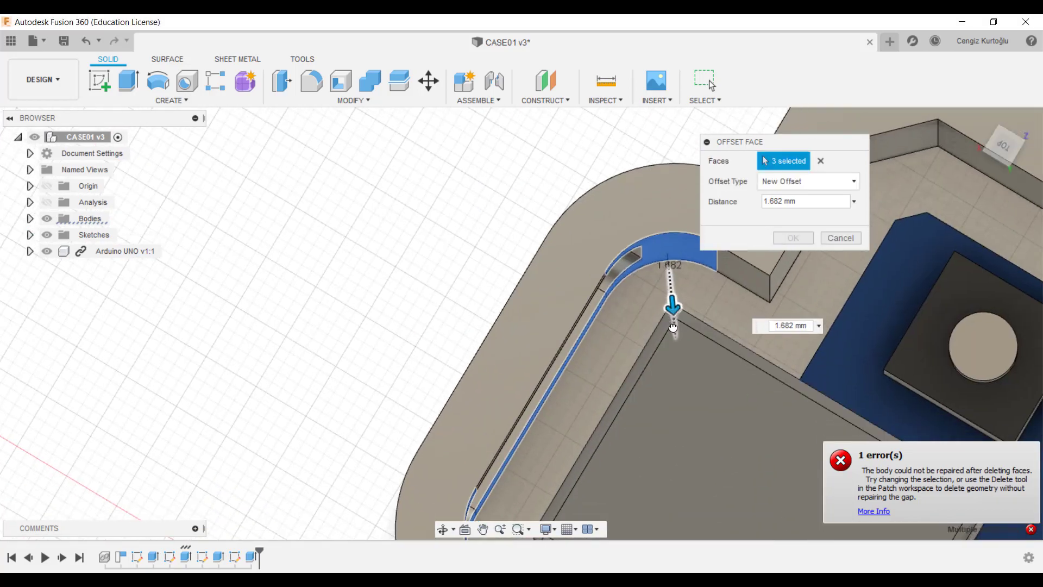
pyautogui.moveTo(679, 295)
pyautogui.mouseDown()
pyautogui.moveTo(677, 304)
pyautogui.moveTo(671, 283)
pyautogui.mouseUp()
pyautogui.scroll(-3, 679, 303)
pyautogui.scroll(4, 675, 305)
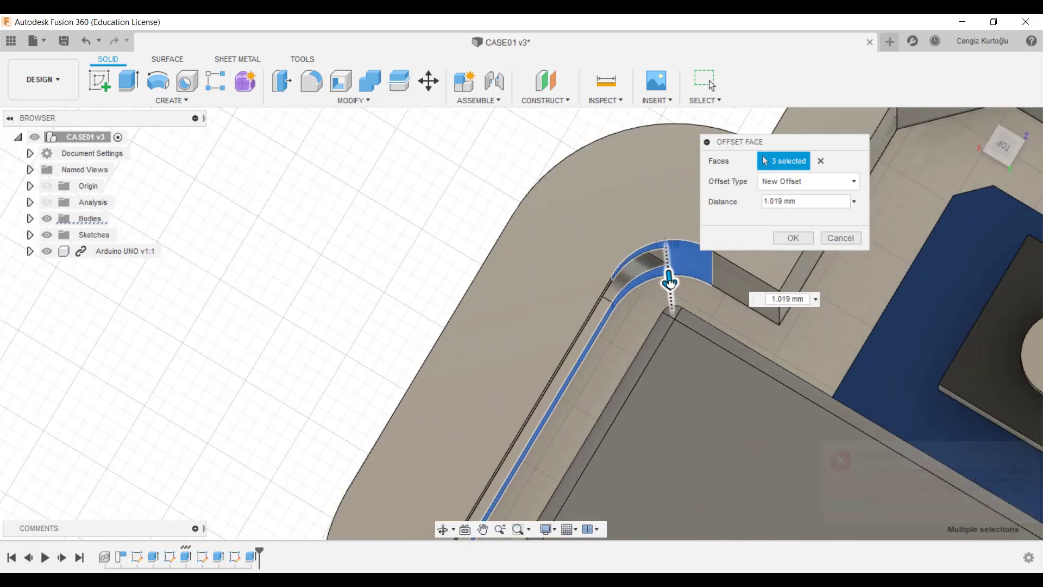
# Add the two remaining side faces and apply the face offset at 1.4 mm
pyautogui.click(750, 274)
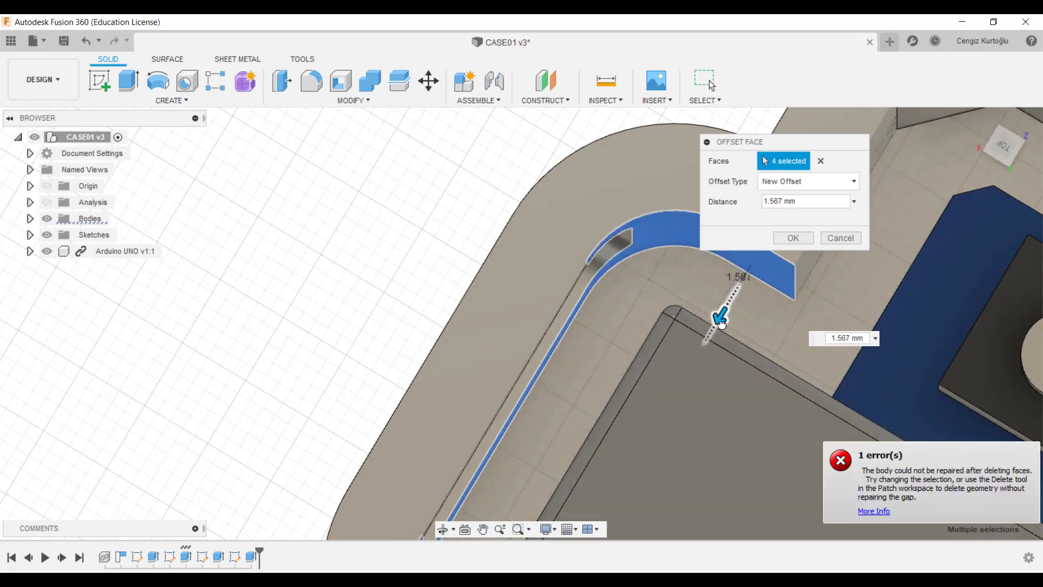
pyautogui.moveTo(726, 316); pyautogui.dragTo(705, 277)
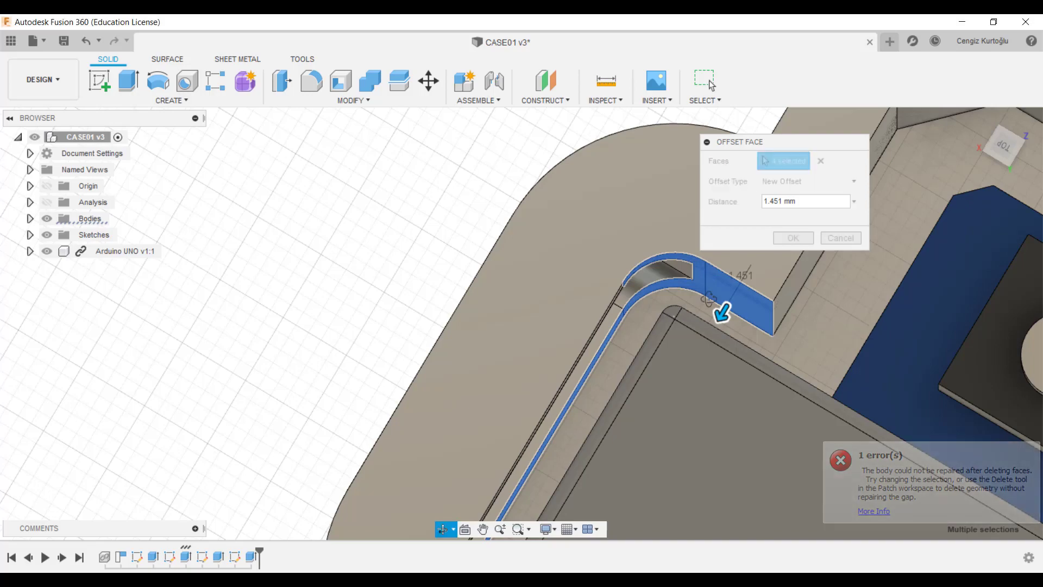
pyautogui.moveTo(706, 273)
pyautogui.keyDown('shift'); pyautogui.mouseDown(button='middle')
pyautogui.moveTo(575, 321)
pyautogui.moveTo(614, 284)
pyautogui.moveTo(457, 324)
pyautogui.mouseUp(button='middle'); pyautogui.keyUp('shift')
pyautogui.click(449, 295)
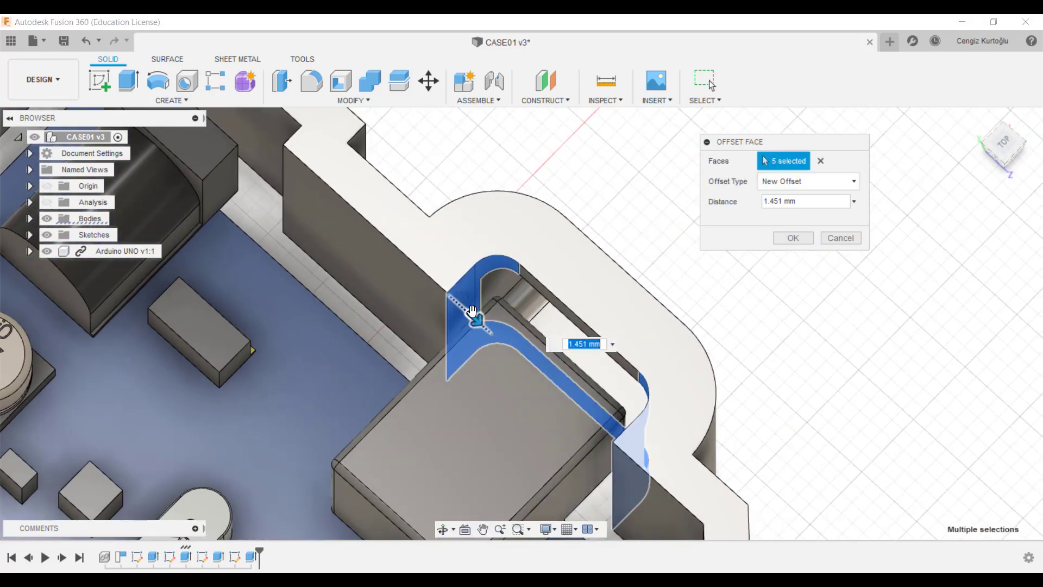
pyautogui.scroll(3, 471, 315)
pyautogui.moveTo(476, 320); pyautogui.dragTo(481, 321)
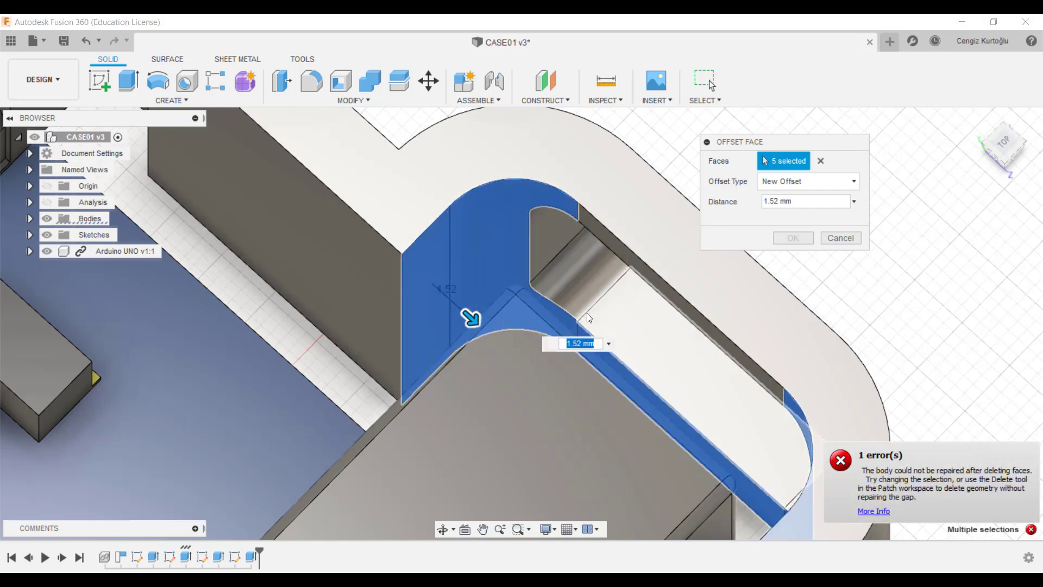
pyautogui.write('.4')
pyautogui.moveTo(595, 308)
pyautogui.keyDown('shift'); pyautogui.mouseDown(button='middle')
pyautogui.moveTo(623, 297)
pyautogui.moveTo(619, 276)
pyautogui.moveTo(643, 284)
pyautogui.moveTo(624, 308)
pyautogui.moveTo(667, 387)
pyautogui.moveTo(592, 410)
pyautogui.moveTo(594, 310)
pyautogui.moveTo(571, 205)
pyautogui.mouseUp(button='middle'); pyautogui.keyUp('shift')
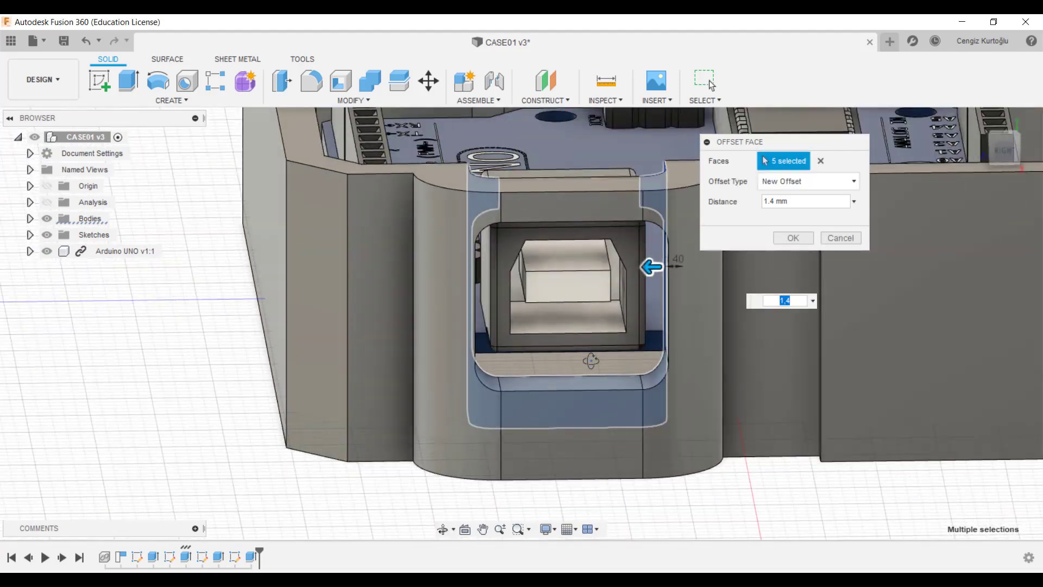
pyautogui.moveTo(591, 361)
pyautogui.keyDown('shift'); pyautogui.mouseDown(button='middle')
pyautogui.moveTo(773, 380)
pyautogui.moveTo(793, 366)
pyautogui.moveTo(601, 272)
pyautogui.moveTo(624, 361)
pyautogui.moveTo(433, 300)
pyautogui.moveTo(473, 374)
pyautogui.moveTo(492, 326)
pyautogui.mouseUp(button='middle'); pyautogui.keyUp('shift')
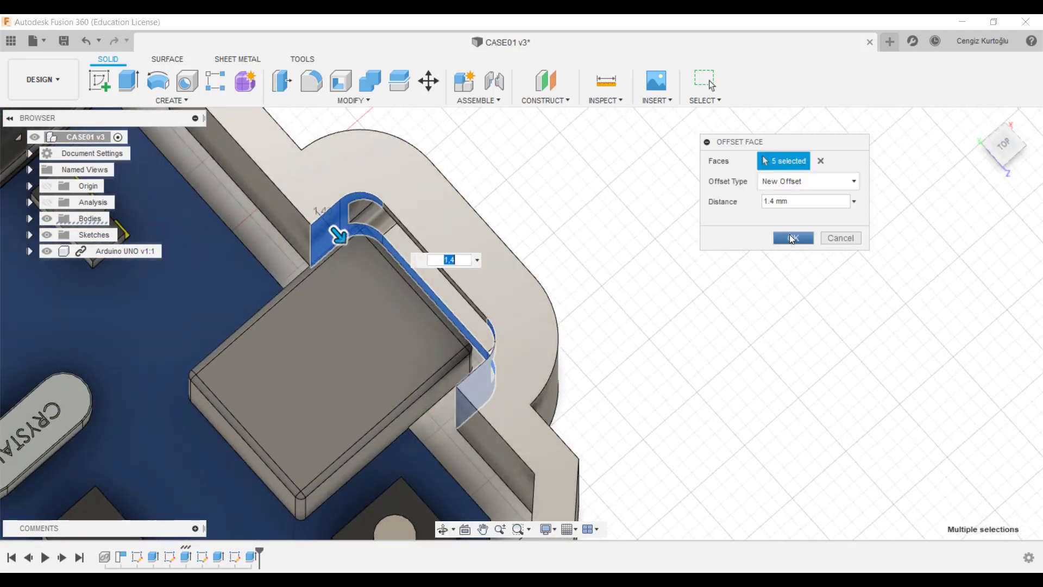
pyautogui.click(791, 239)
# Select the USB opening's bottom face and pull it outward with Offset Face
pyautogui.moveTo(517, 387)
pyautogui.keyDown('shift'); pyautogui.mouseDown(button='middle')
pyautogui.moveTo(467, 482)
pyautogui.moveTo(546, 292)
pyautogui.mouseUp(button='middle'); pyautogui.keyUp('shift')
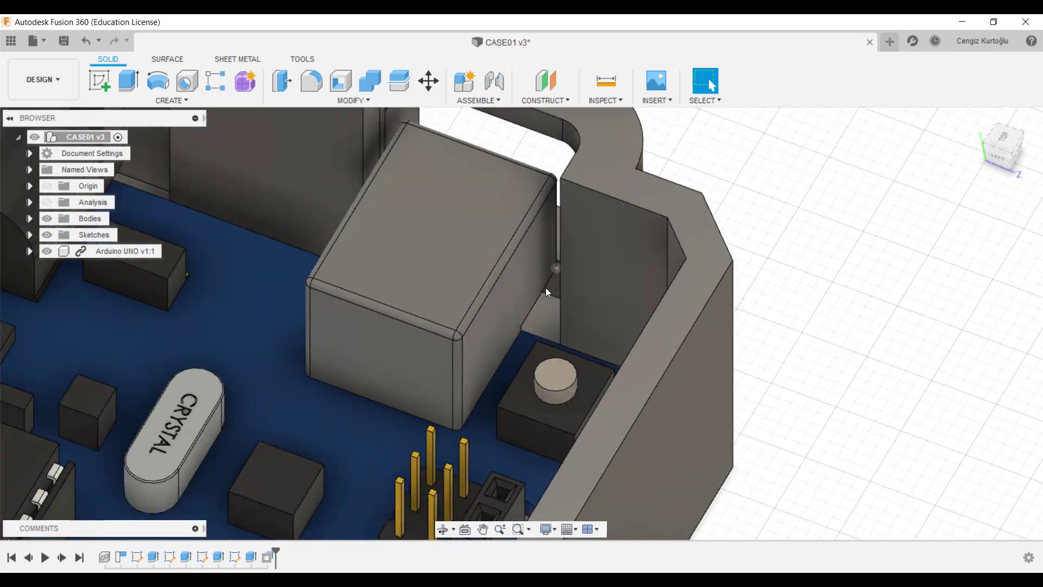
pyautogui.scroll(2, 546, 288)
pyautogui.click(569, 285)
pyautogui.scroll(-3, 569, 289)
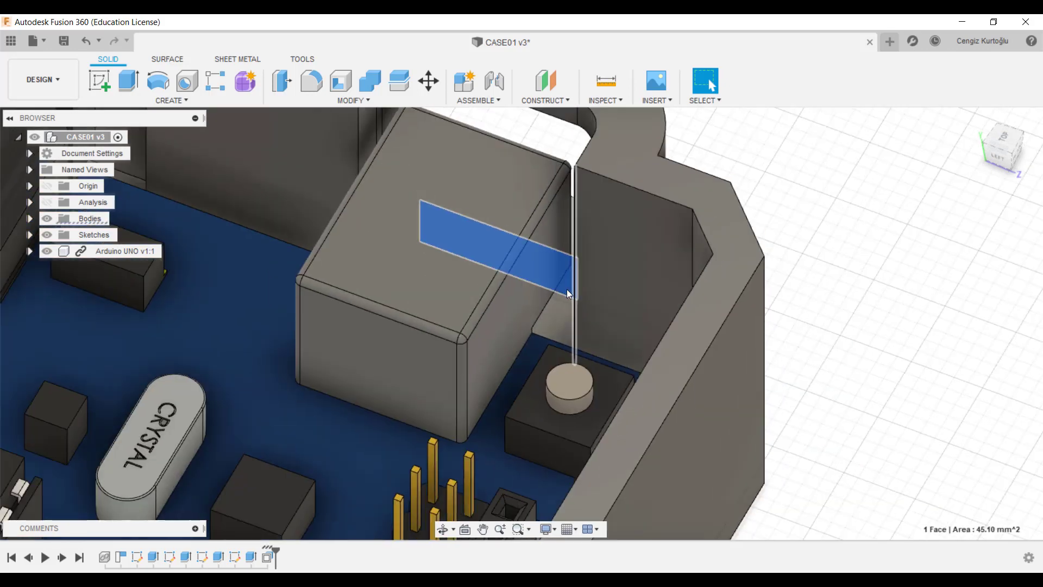
pyautogui.press('q')
pyautogui.moveTo(568, 287); pyautogui.dragTo(547, 323)
pyautogui.keyDown('shift'); pyautogui.moveTo(547, 323); pyautogui.dragTo(539, 183, button='middle'); pyautogui.keyUp('shift')
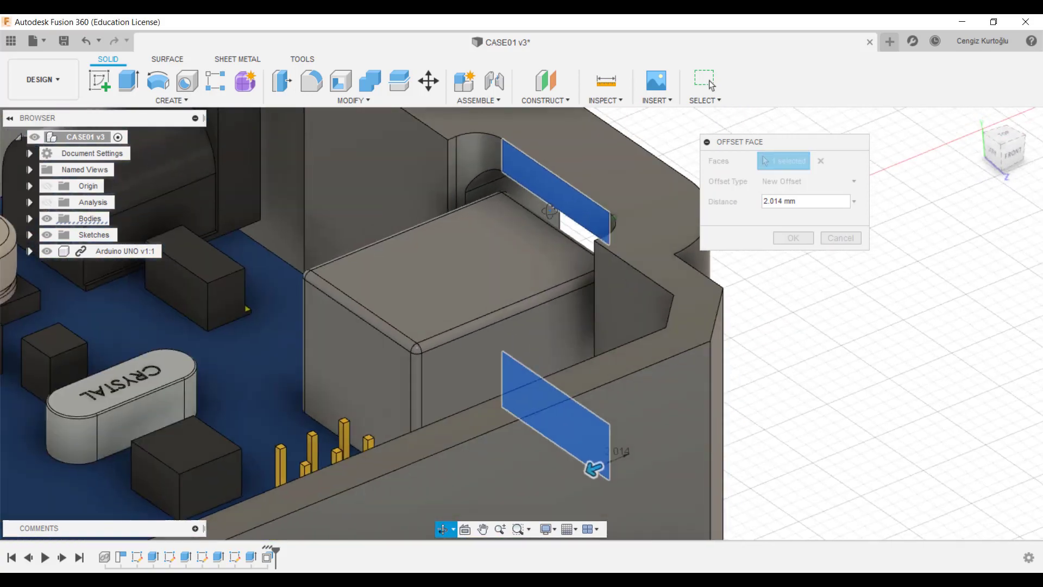
pyautogui.keyDown('shift'); pyautogui.moveTo(577, 228); pyautogui.dragTo(559, 247, button='middle'); pyautogui.keyUp('shift')
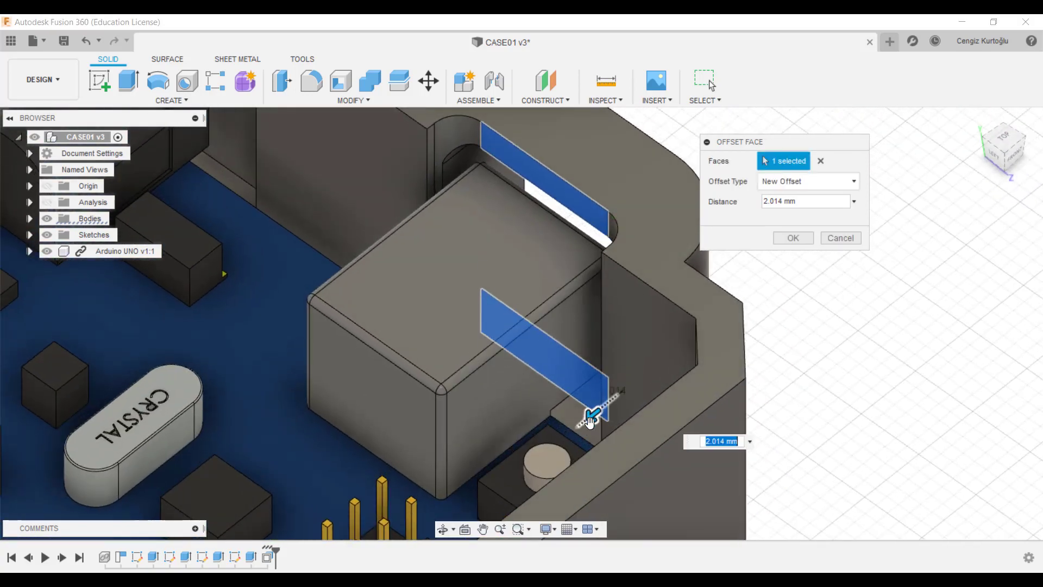
pyautogui.moveTo(590, 428); pyautogui.dragTo(573, 440)
# Set the face offset distance to 3.5 mm and inspect the preview from several angles
pyautogui.moveTo(606, 369)
pyautogui.keyDown('shift'); pyautogui.mouseDown(button='middle')
pyautogui.moveTo(628, 367)
pyautogui.moveTo(617, 202)
pyautogui.mouseUp(button='middle'); pyautogui.keyUp('shift')
pyautogui.scroll(-5, 629, 367)
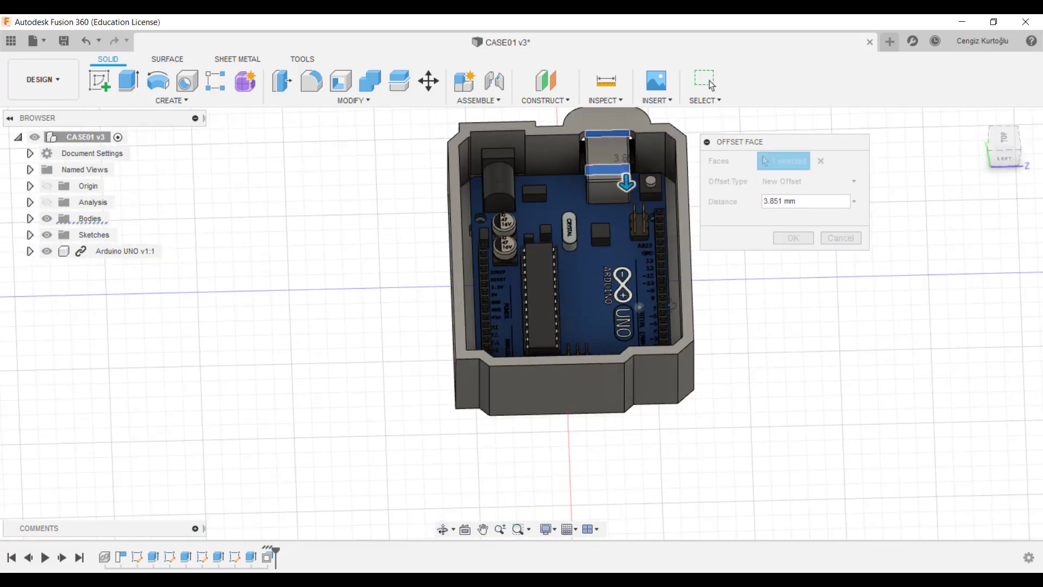
pyautogui.moveTo(640, 307)
pyautogui.keyDown('shift'); pyautogui.mouseDown(button='middle')
pyautogui.moveTo(740, 303)
pyautogui.moveTo(631, 300)
pyautogui.mouseUp(button='middle'); pyautogui.keyUp('shift')
pyautogui.scroll(5, 630, 300)
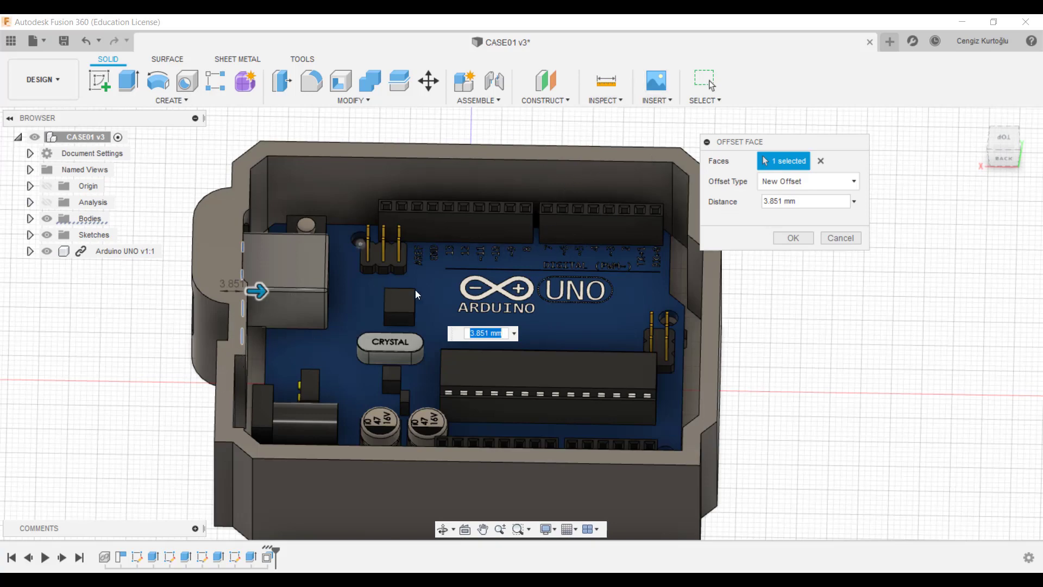
pyautogui.moveTo(416, 294)
pyautogui.keyDown('shift'); pyautogui.mouseDown(button='middle')
pyautogui.moveTo(438, 172)
pyautogui.moveTo(348, 163)
pyautogui.mouseUp(button='middle'); pyautogui.keyUp('shift')
pyautogui.scroll(5, 438, 173)
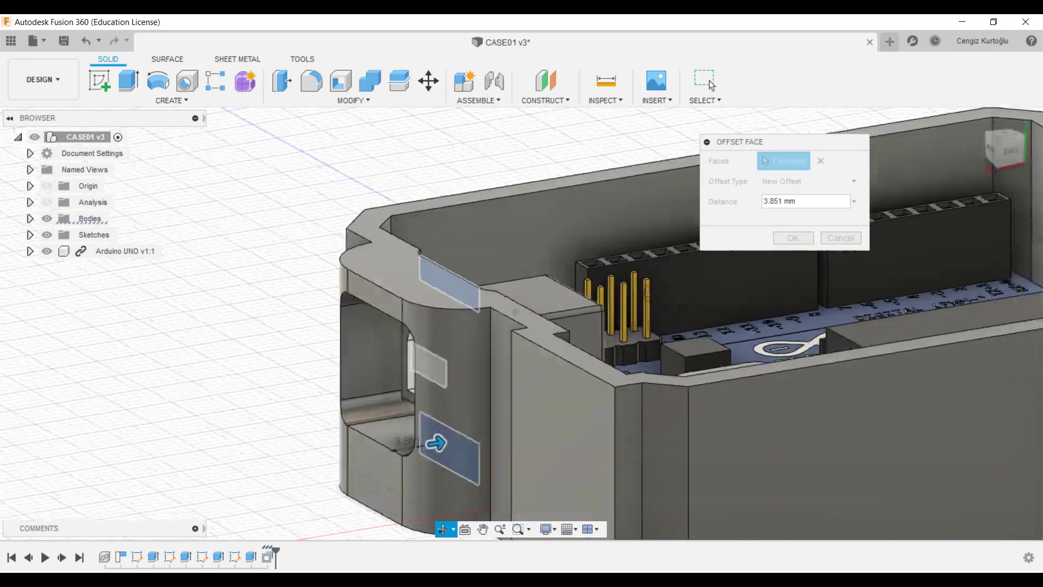
pyautogui.scroll(3, 432, 412)
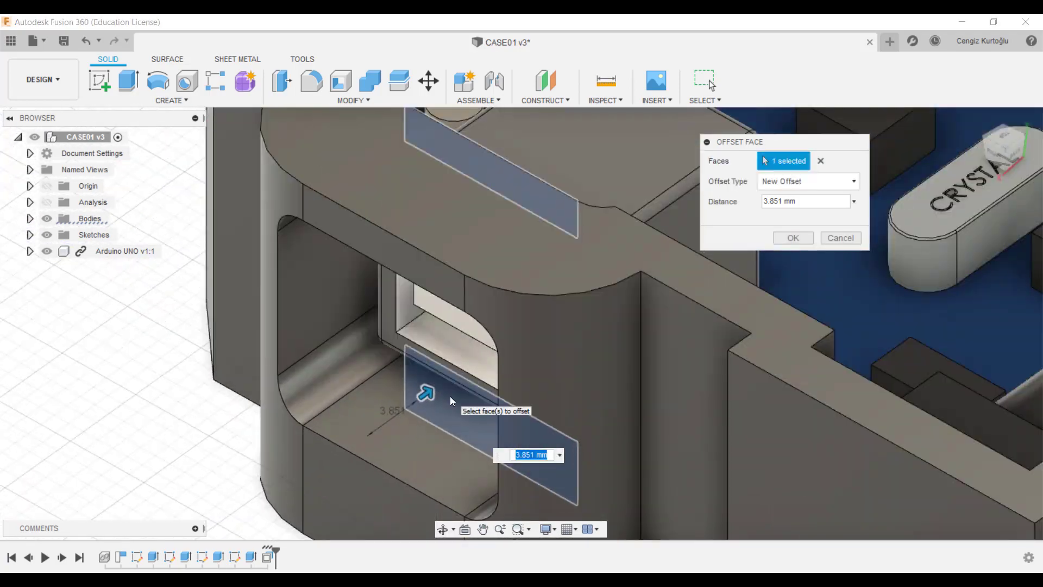
pyautogui.write('3,')
pyautogui.write('5')
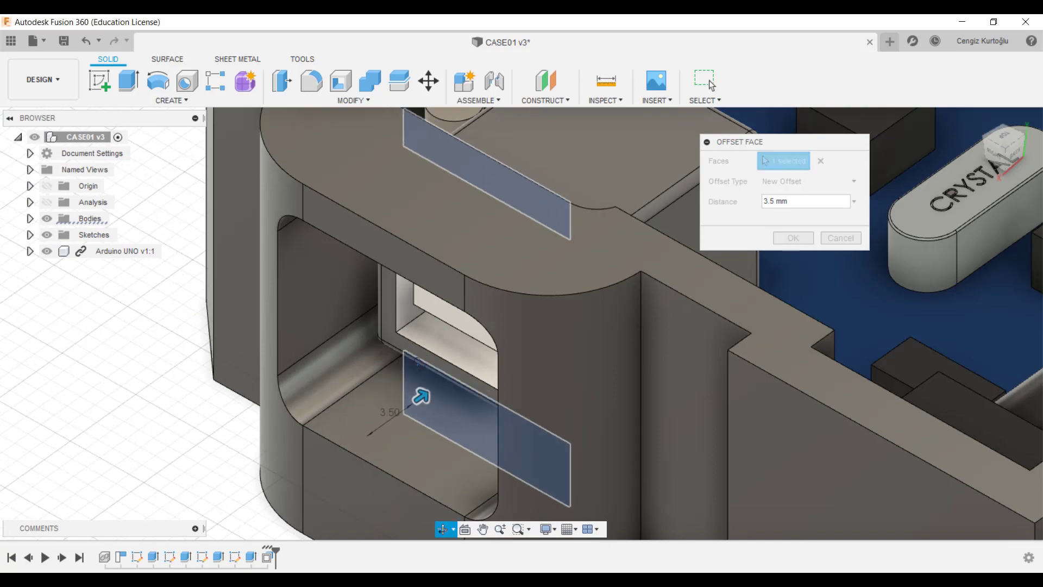
pyautogui.moveTo(450, 396)
pyautogui.keyDown('shift'); pyautogui.mouseDown(button='middle')
pyautogui.moveTo(453, 332)
pyautogui.moveTo(538, 417)
pyautogui.mouseUp(button='middle'); pyautogui.keyUp('shift')
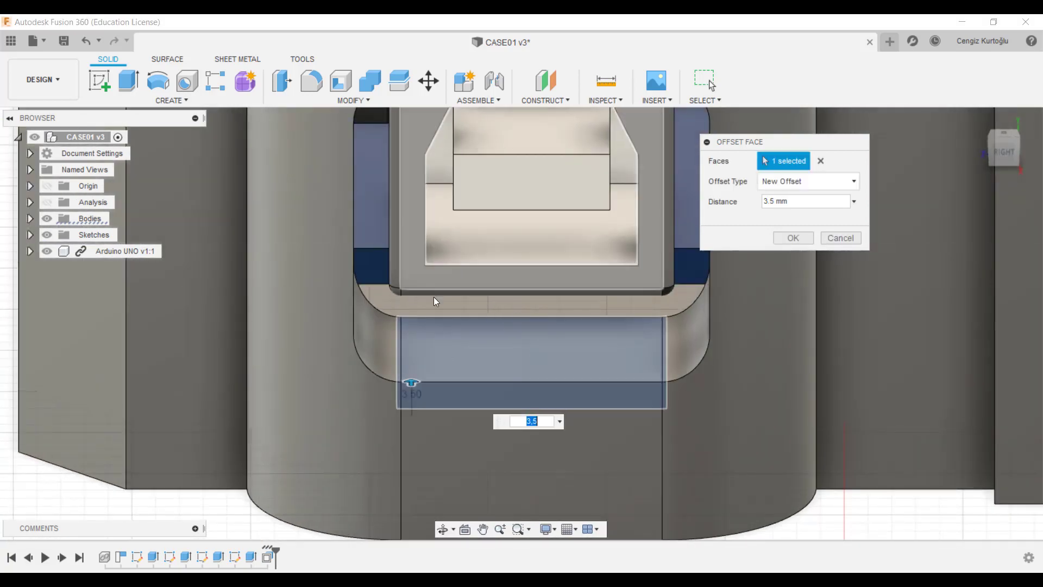
pyautogui.scroll(-3, 549, 334)
pyautogui.moveTo(549, 334)
pyautogui.keyDown('shift'); pyautogui.mouseDown(button='middle')
pyautogui.moveTo(579, 351)
pyautogui.moveTo(682, 368)
pyautogui.mouseUp(button='middle'); pyautogui.keyUp('shift')
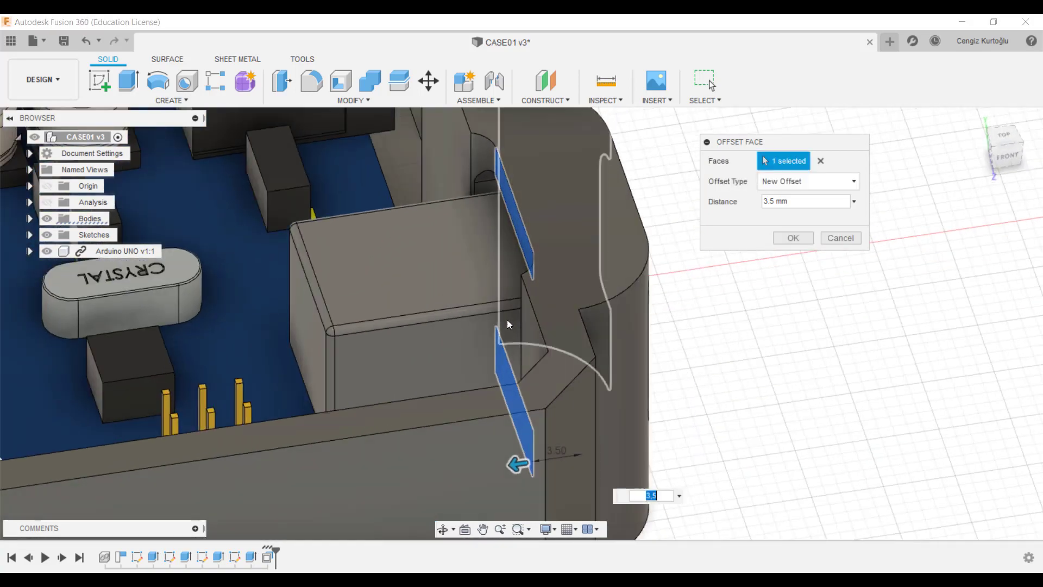
pyautogui.keyDown('shift'); pyautogui.moveTo(506, 319); pyautogui.dragTo(608, 304, button='middle'); pyautogui.keyUp('shift')
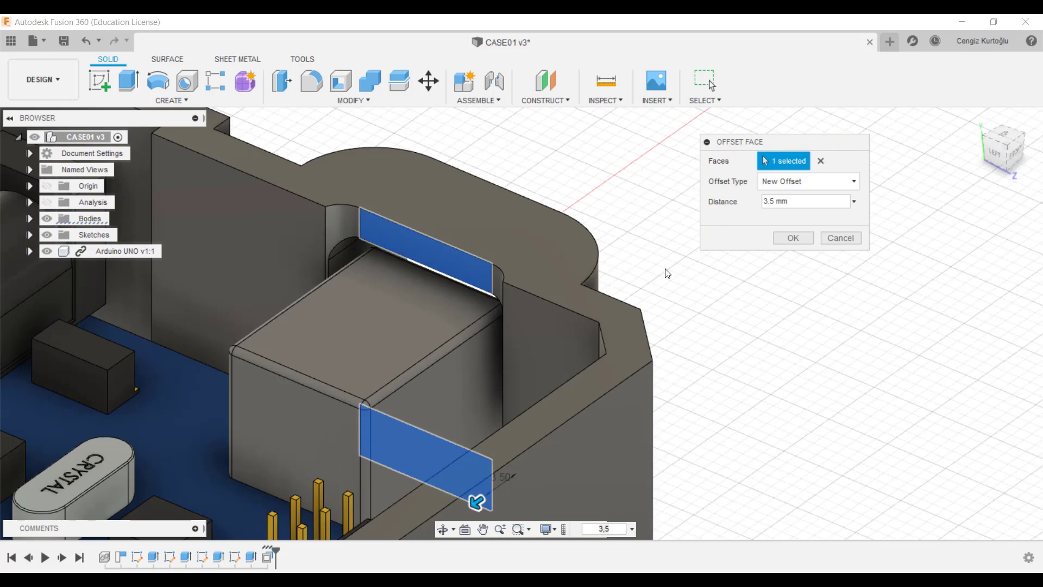
# Apply the 3.5 mm face offset and orbit to a near-top view of the USB opening wall
pyautogui.click(788, 237)
pyautogui.scroll(3, 429, 234)
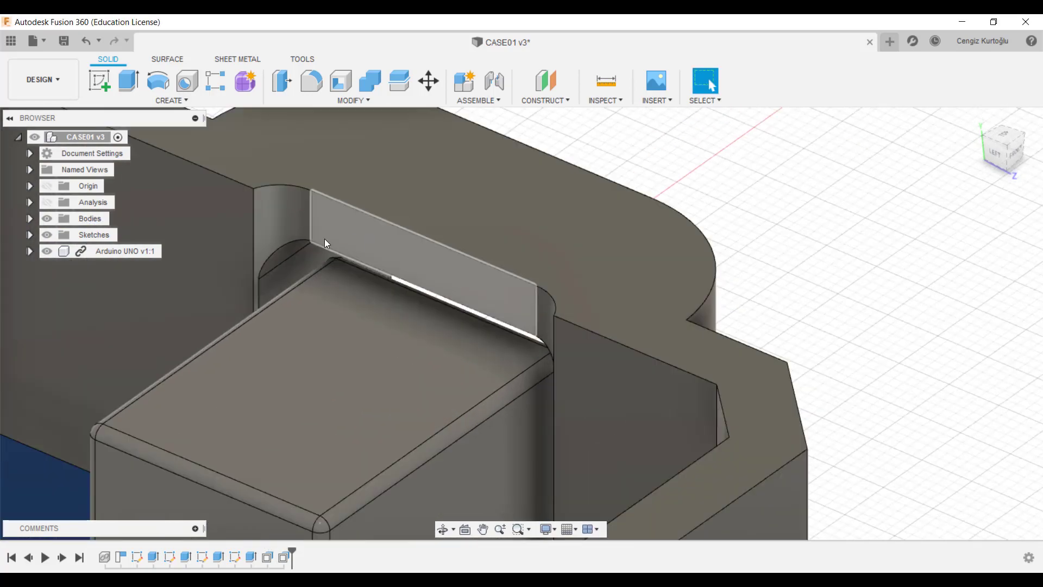
pyautogui.keyDown('shift'); pyautogui.moveTo(456, 314); pyautogui.dragTo(230, 334, button='middle'); pyautogui.keyUp('shift')
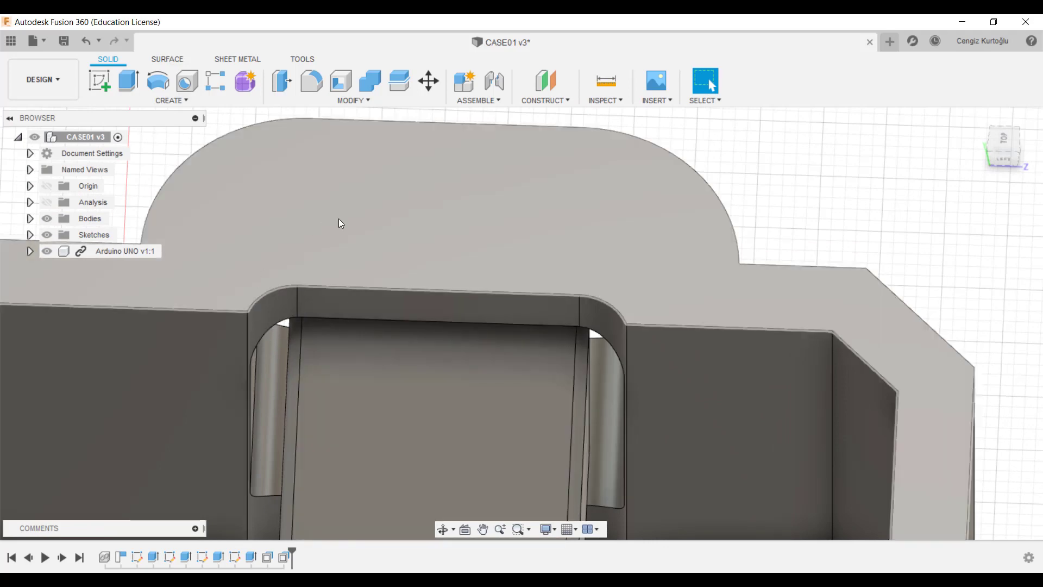
pyautogui.scroll(-3, 624, 348)
pyautogui.keyDown('shift'); pyautogui.moveTo(634, 321); pyautogui.dragTo(549, 303, button='middle'); pyautogui.keyUp('shift')
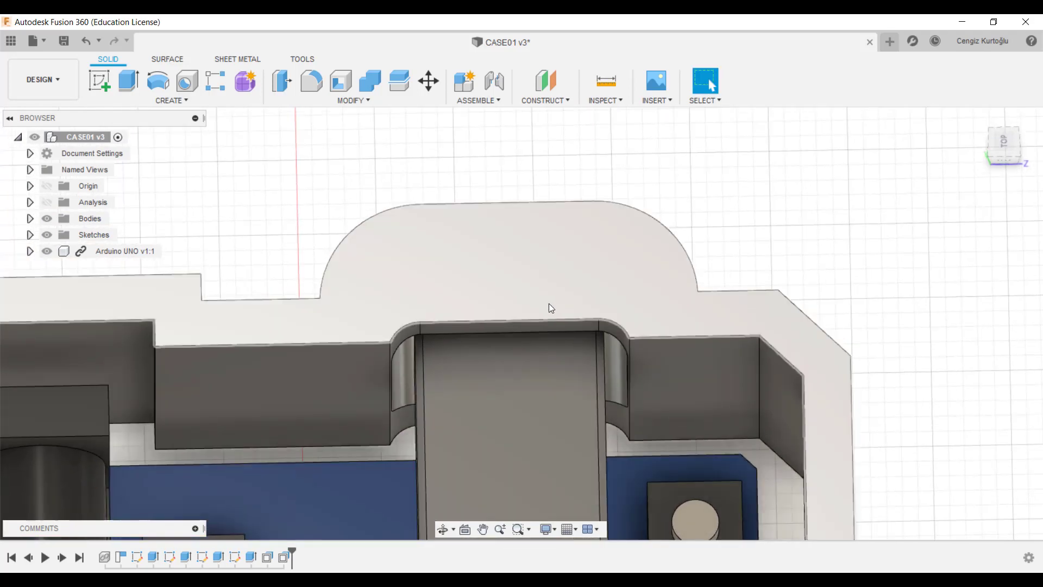
# Sketch on the wall's top face, projecting the port arc, vertical edge and corner fillet arc
pyautogui.click(544, 276)
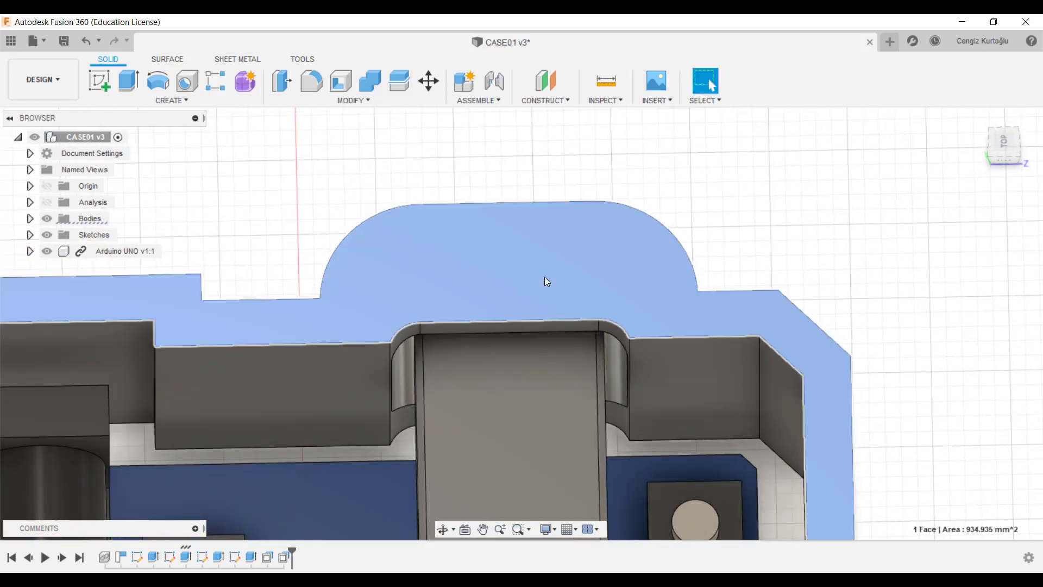
pyautogui.press('p')
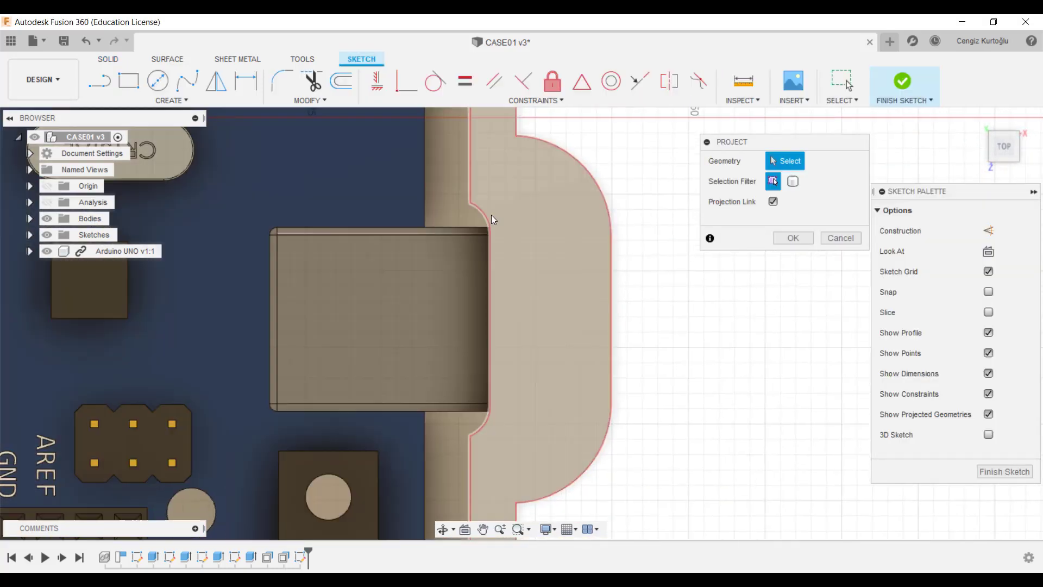
pyautogui.scroll(2, 481, 207)
pyautogui.scroll(2, 482, 209)
pyautogui.click(480, 212)
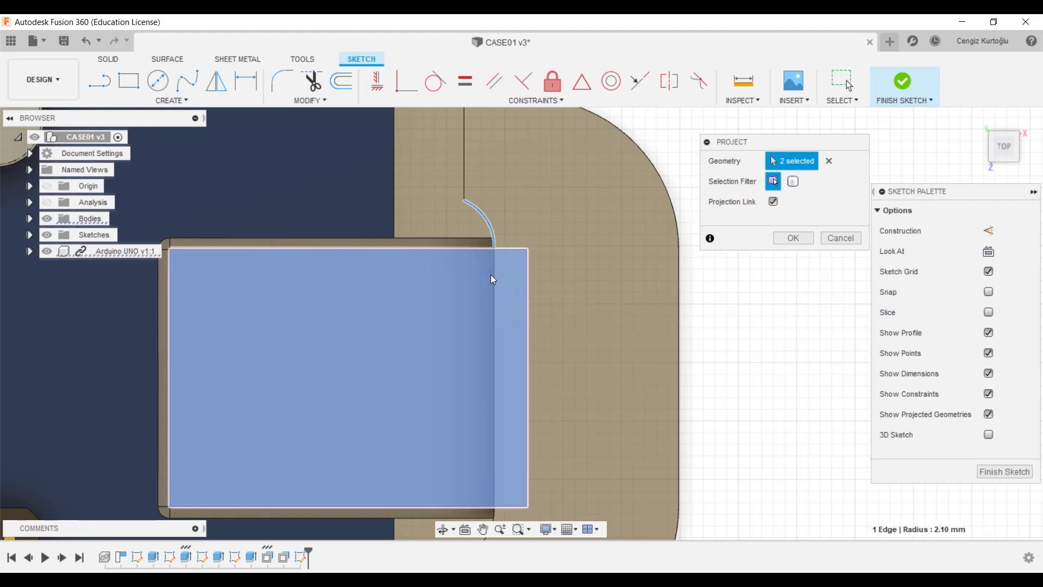
pyautogui.click(491, 275)
pyautogui.click(828, 161)
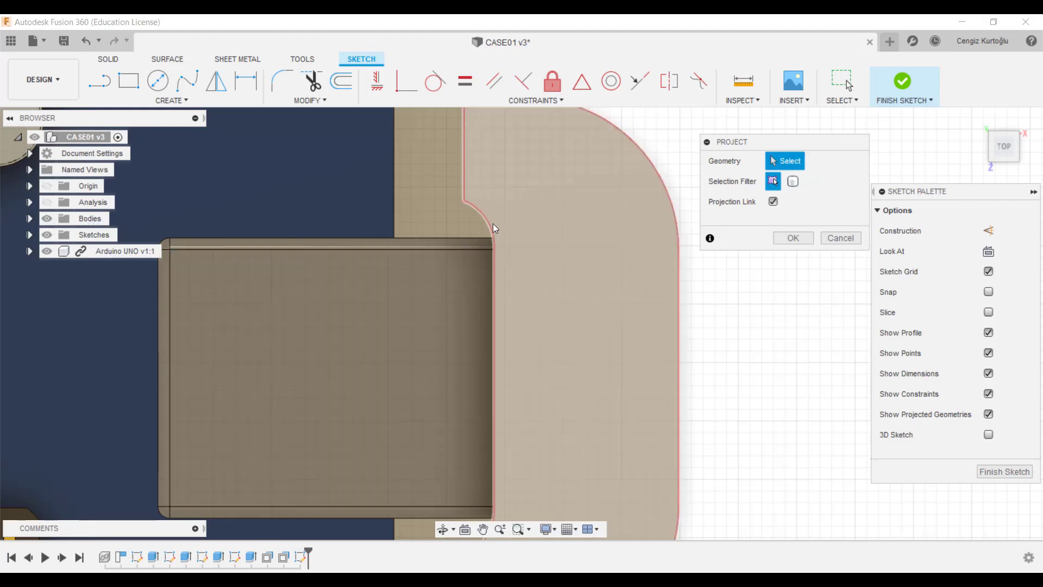
pyautogui.click(489, 220)
pyautogui.click(495, 299)
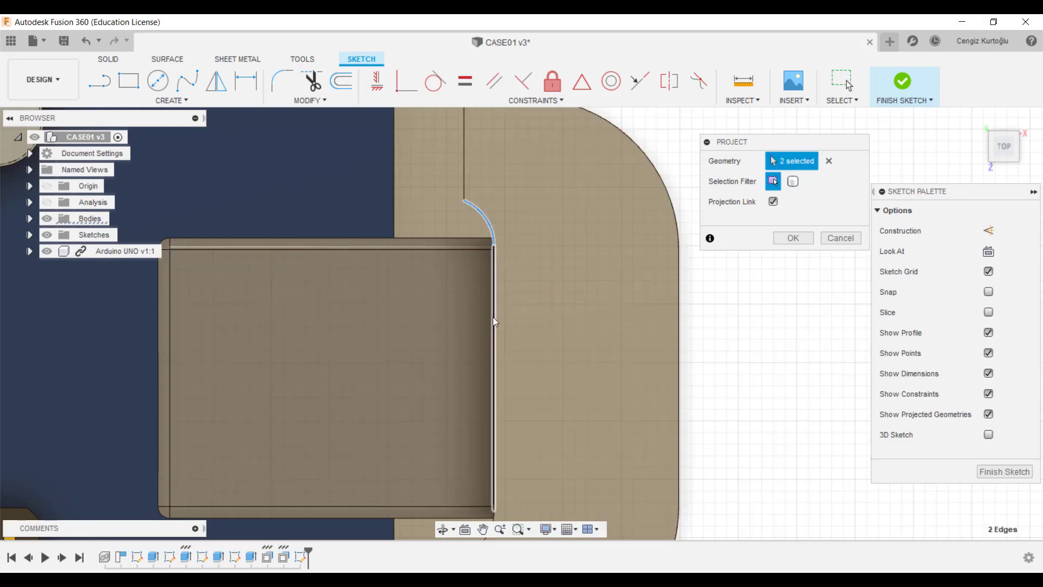
pyautogui.scroll(-3, 544, 337)
pyautogui.scroll(3, 565, 339)
pyautogui.scroll(2, 565, 341)
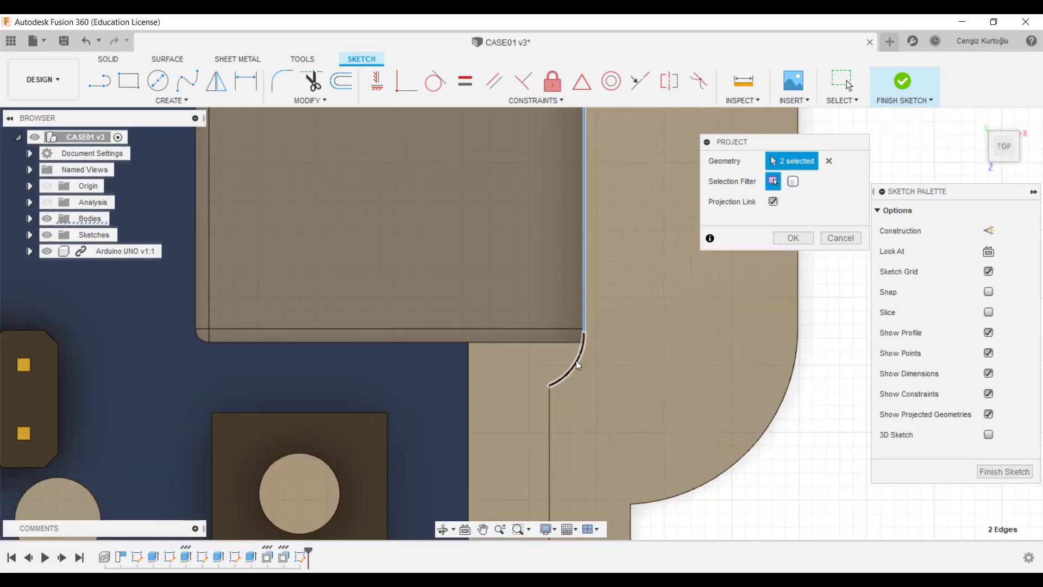
pyautogui.click(575, 360)
pyautogui.click(791, 238)
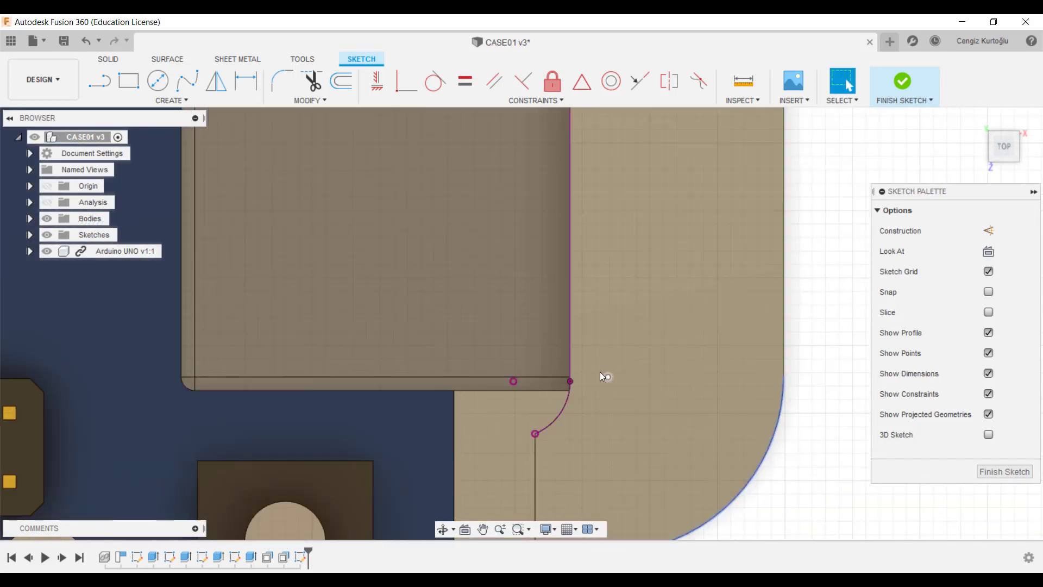
# Offset the USB port edge curve 3 mm outward
pyautogui.press('o')
pyautogui.click(573, 346)
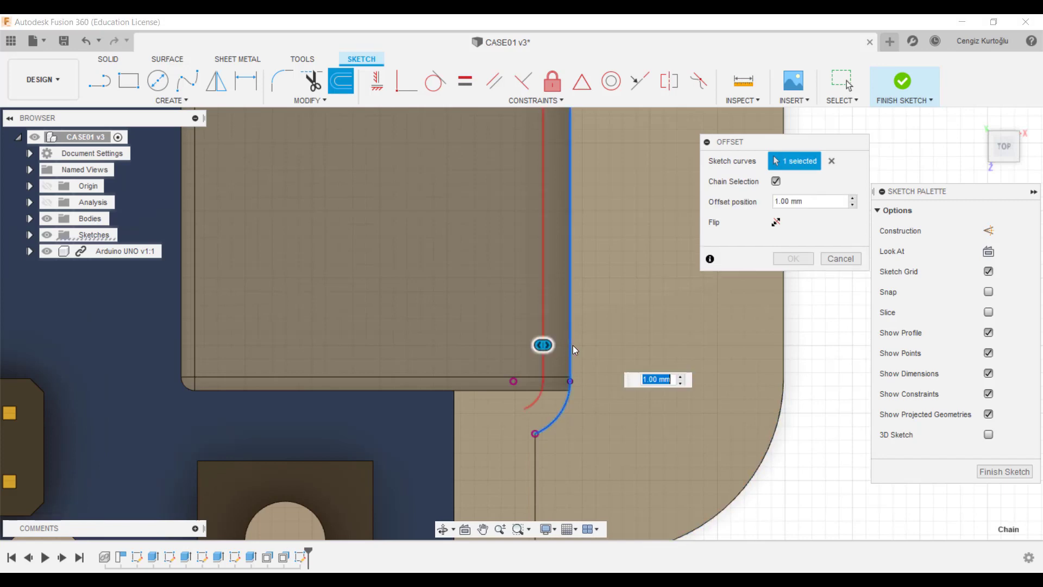
pyautogui.scroll(-3, 573, 346)
pyautogui.write('-3')
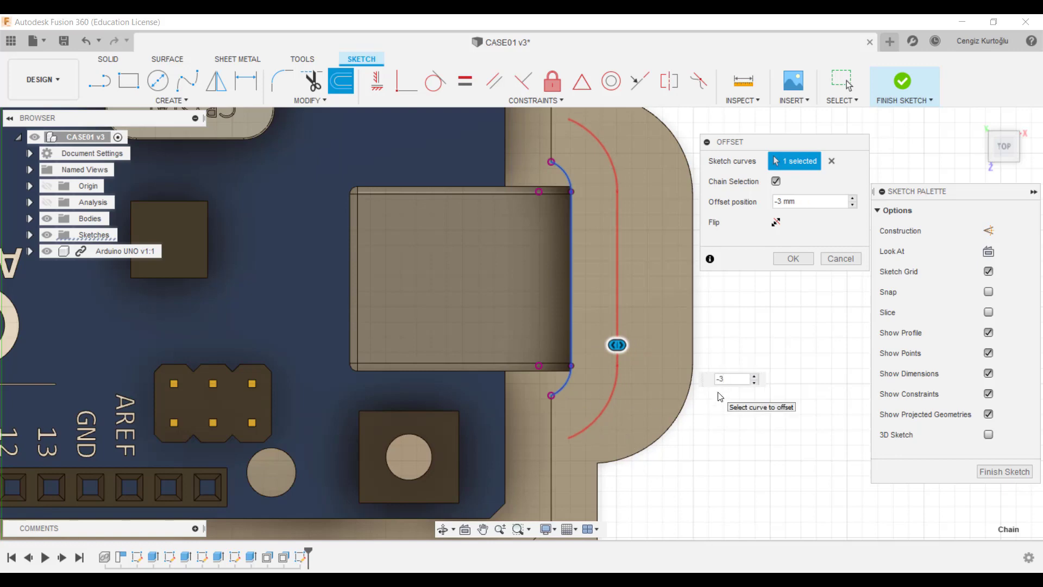
pyautogui.press('Return')
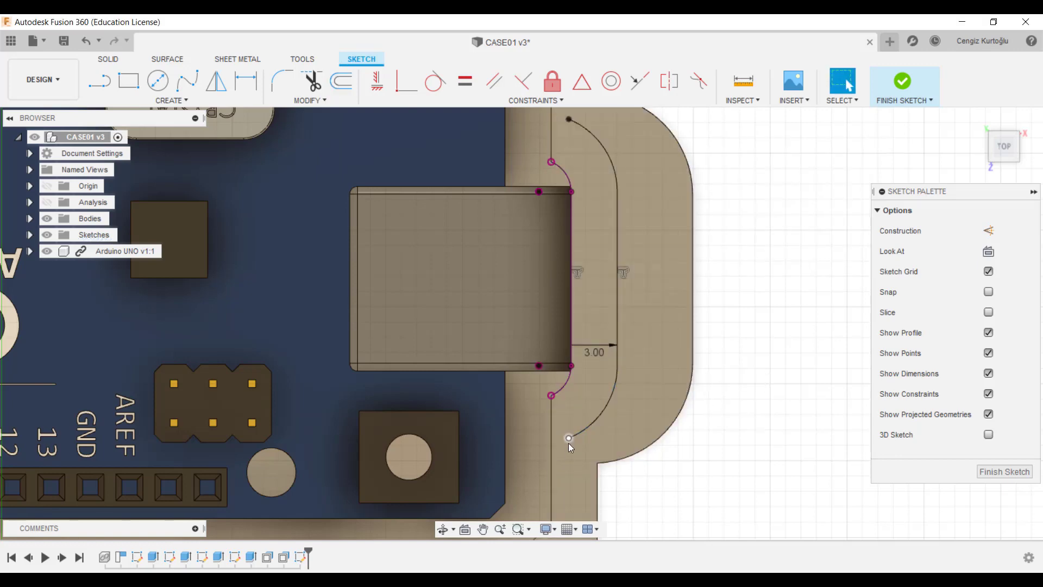
# Extend both ends of the offset curve to the vertical line and select the band profile
pyautogui.moveTo(569, 442); pyautogui.dragTo(537, 461, button='middle')
pyautogui.rightClick(537, 461)
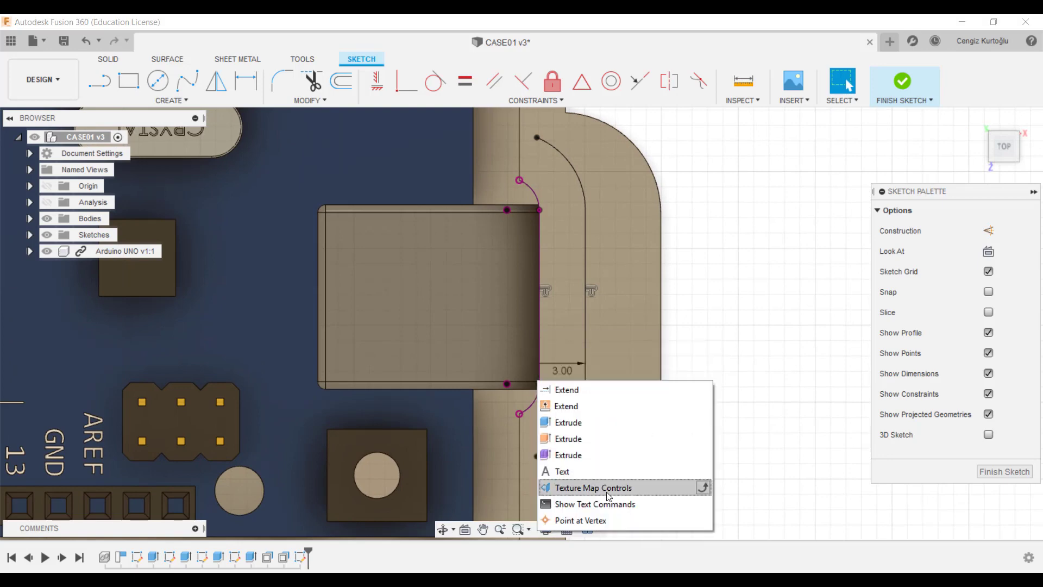
pyautogui.click(581, 391)
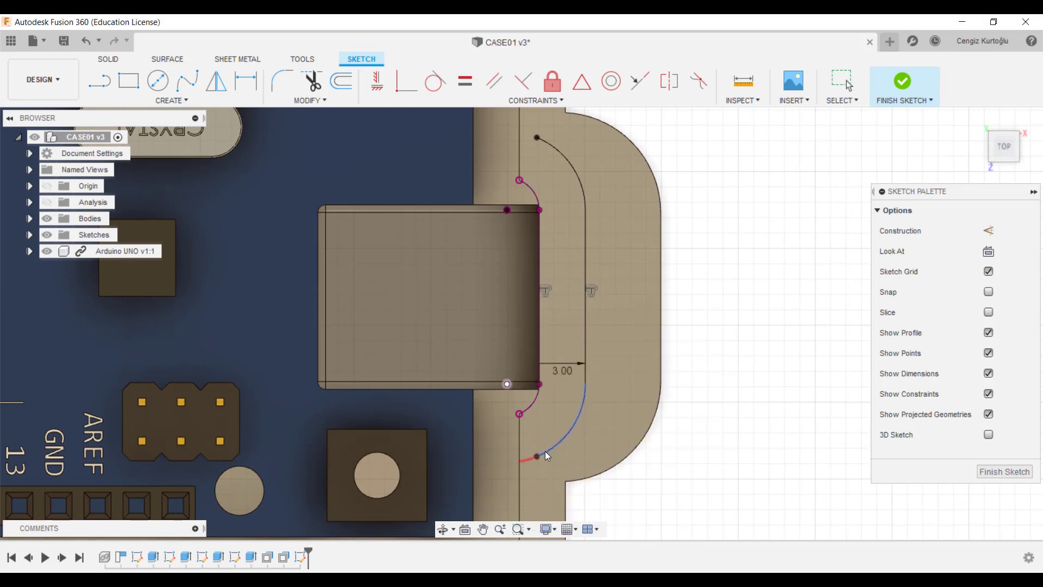
pyautogui.click(545, 451)
pyautogui.click(547, 145)
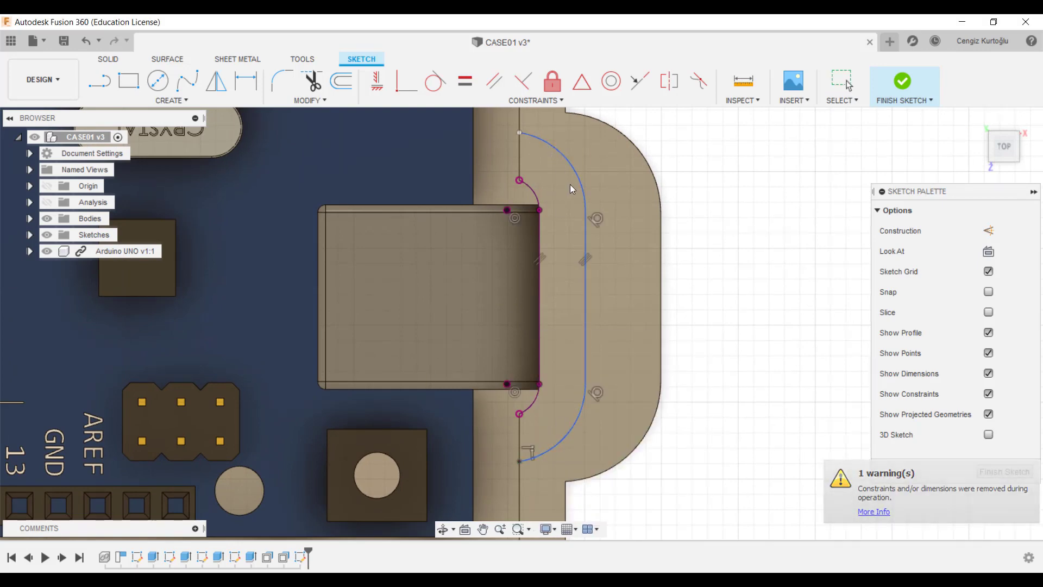
pyautogui.click(556, 227)
# Start a cut extrude using only the curved band as the profile
pyautogui.press('e')
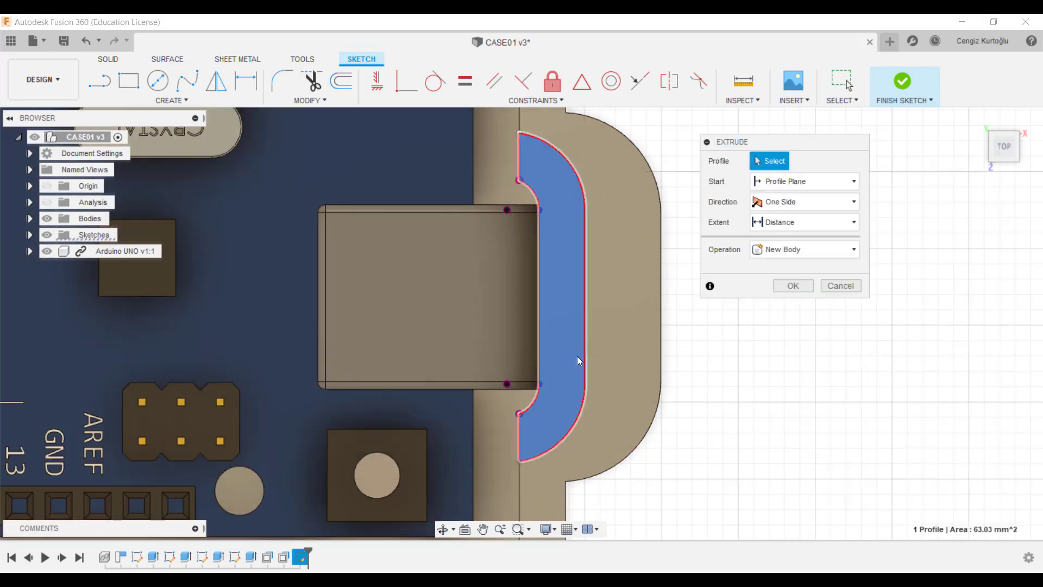
pyautogui.click(577, 357)
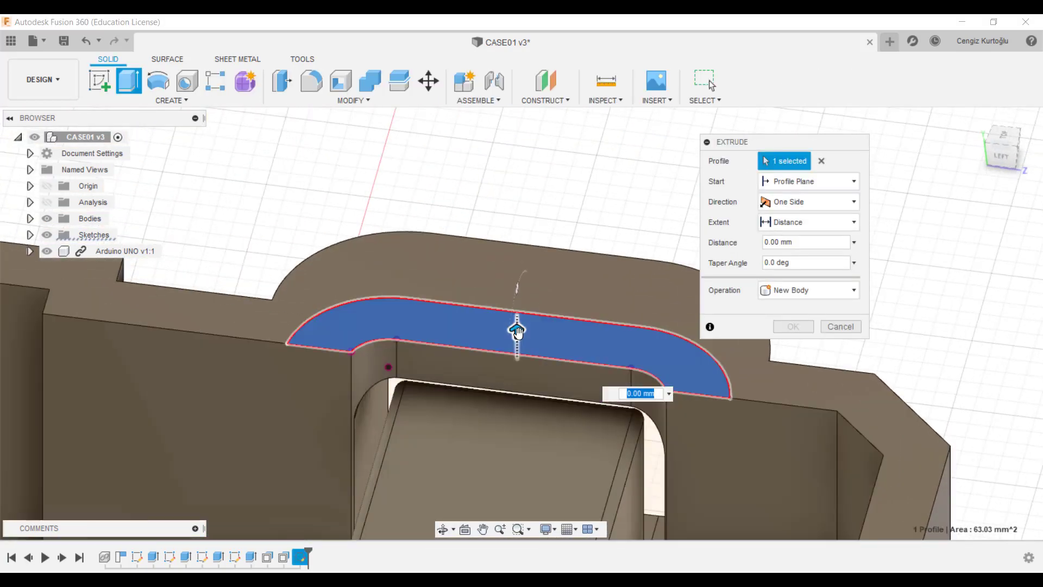
pyautogui.moveTo(517, 331)
pyautogui.mouseDown()
pyautogui.moveTo(517, 361)
pyautogui.moveTo(487, 411)
pyautogui.mouseUp()
pyautogui.click(486, 411)
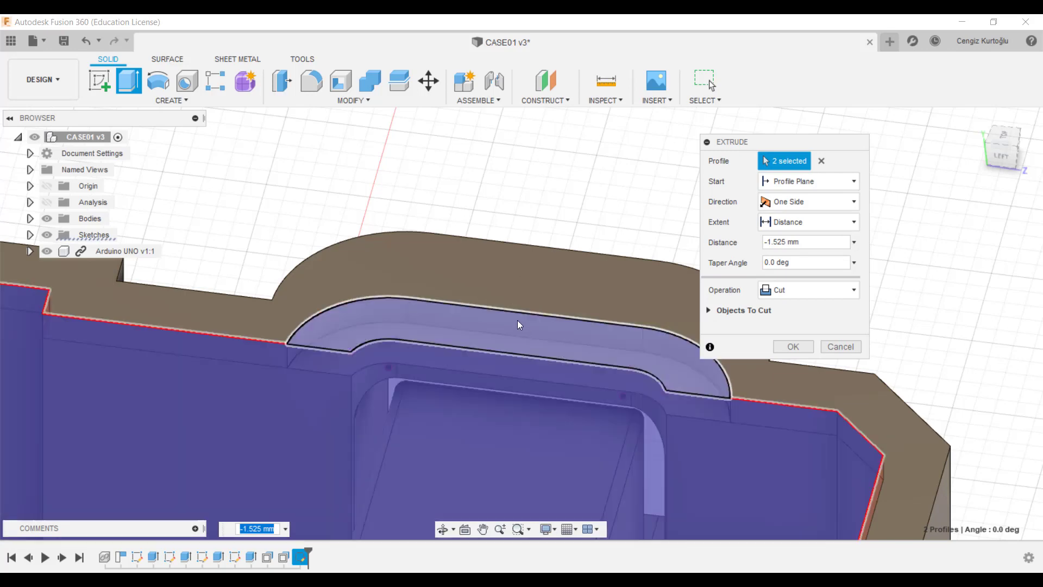
pyautogui.click(821, 161)
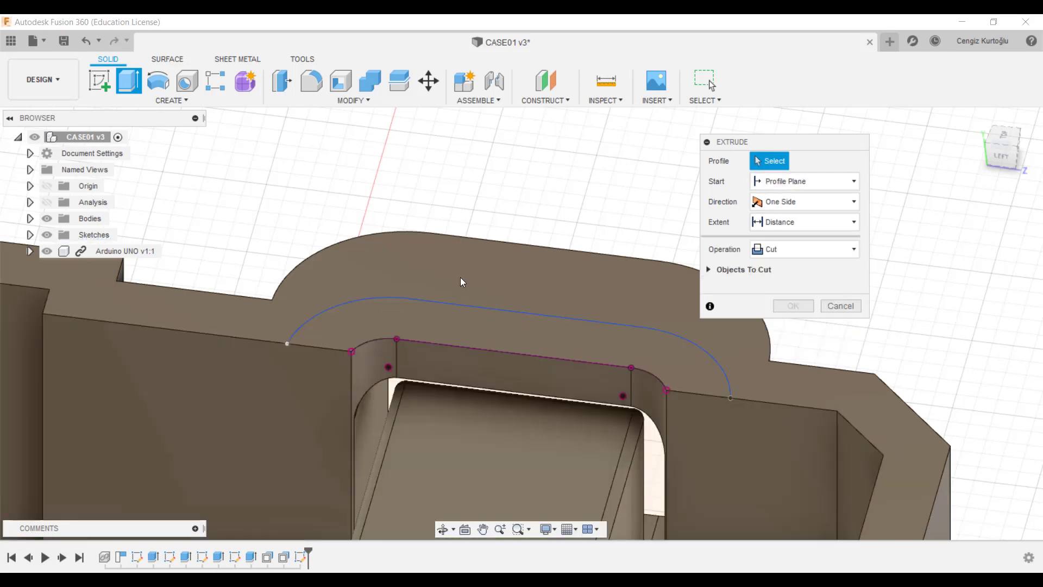
pyautogui.click(423, 337)
pyautogui.moveTo(351, 375); pyautogui.dragTo(378, 221, button='middle')
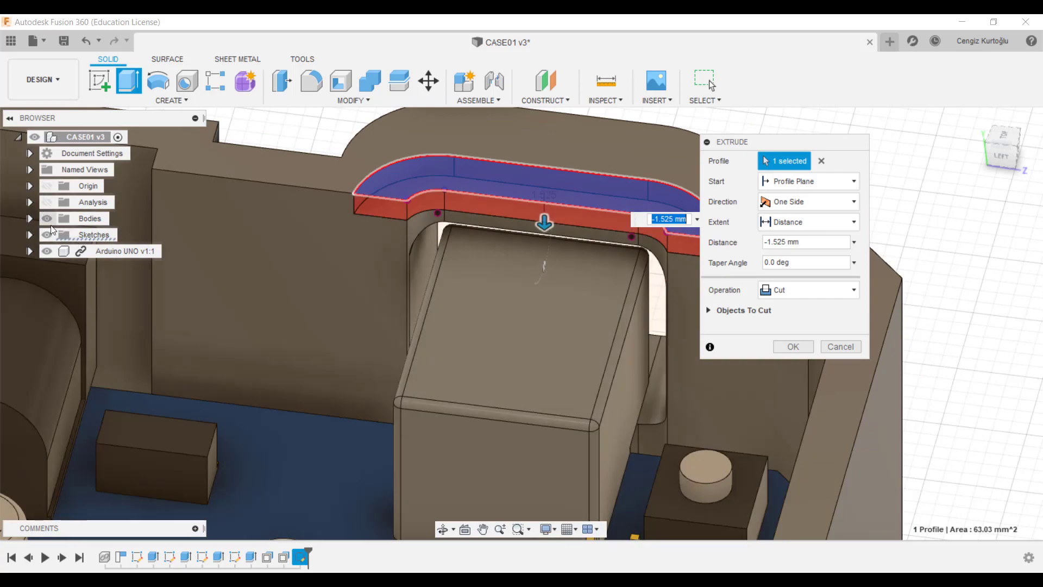
# Set the cut depth to 2.40 mm, after trying 3.90 mm, and apply the cut
pyautogui.write('-3.9')
pyautogui.press('Return')
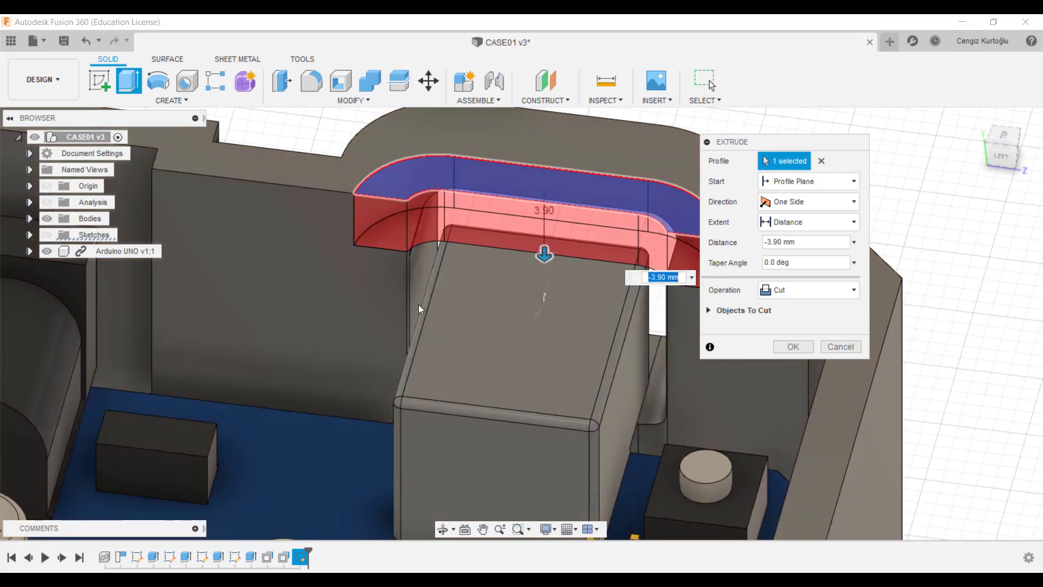
pyautogui.scroll(-2, 418, 304)
pyautogui.scroll(4, 625, 304)
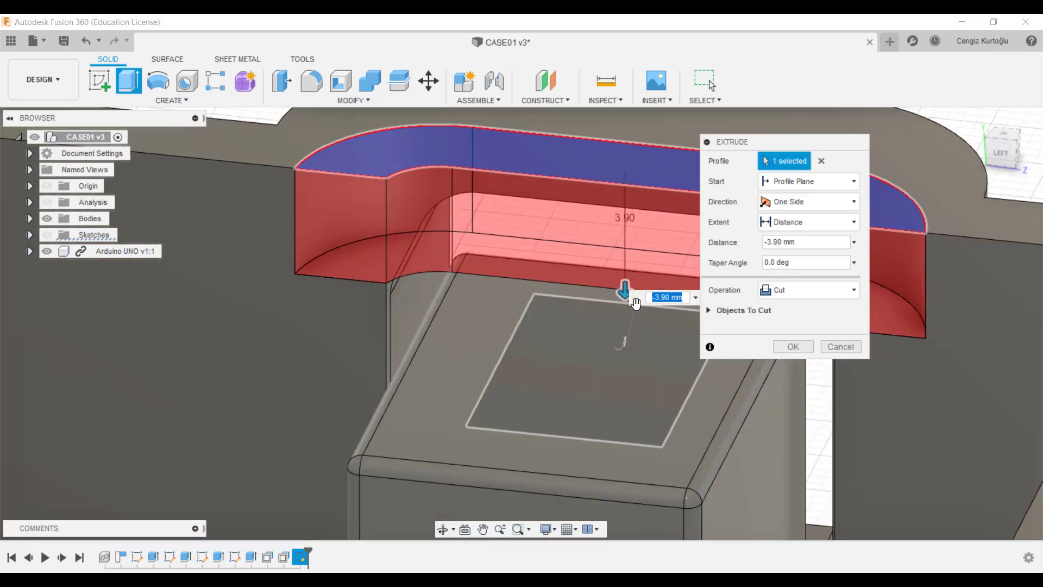
pyautogui.moveTo(625, 291); pyautogui.dragTo(626, 245)
pyautogui.moveTo(419, 274)
pyautogui.keyDown('shift'); pyautogui.mouseDown(button='middle')
pyautogui.moveTo(327, 247)
pyautogui.moveTo(310, 291)
pyautogui.moveTo(337, 298)
pyautogui.moveTo(380, 259)
pyautogui.moveTo(338, 340)
pyautogui.mouseUp(button='middle'); pyautogui.keyUp('shift')
pyautogui.scroll(2, 327, 248)
pyautogui.moveTo(557, 285); pyautogui.dragTo(487, 367, button='middle')
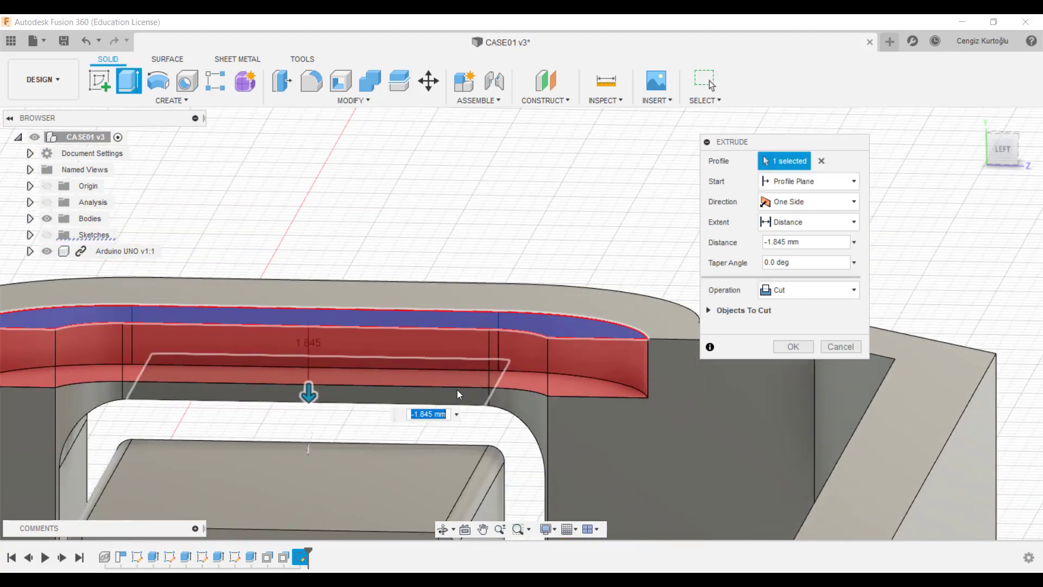
pyautogui.write('-2.4')
pyautogui.press('Return')
pyautogui.keyDown('shift'); pyautogui.moveTo(406, 428); pyautogui.dragTo(376, 432, button='middle'); pyautogui.keyUp('shift')
pyautogui.moveTo(500, 441); pyautogui.dragTo(502, 397, button='middle')
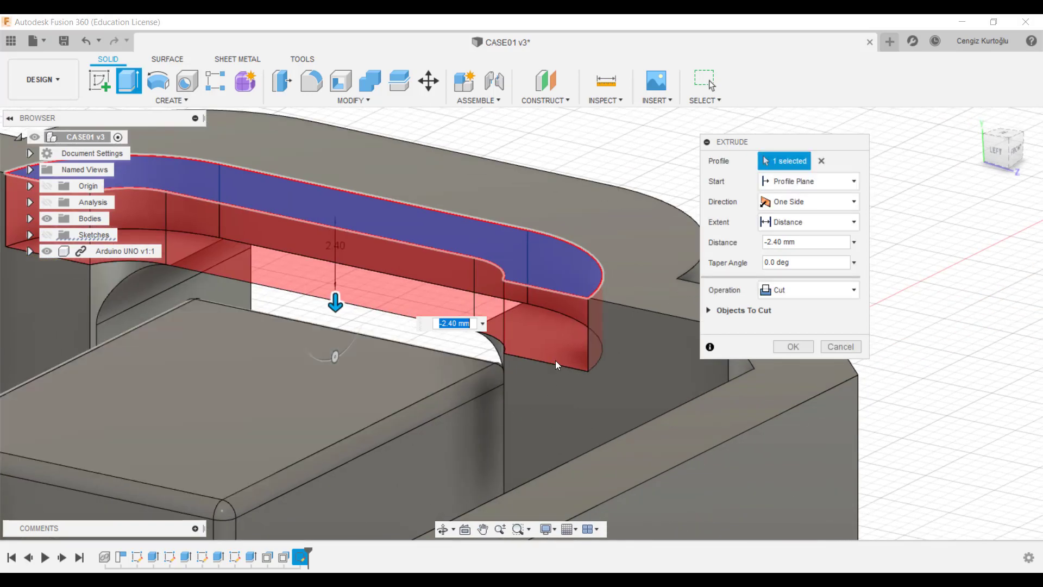
pyautogui.click(796, 344)
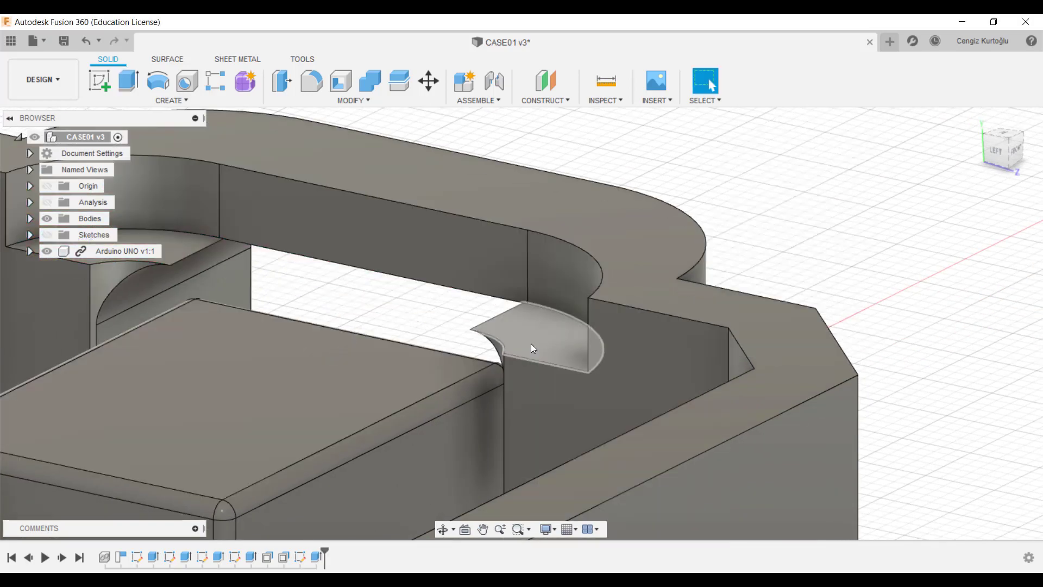
pyautogui.moveTo(363, 333)
pyautogui.keyDown('shift'); pyautogui.mouseDown(button='middle')
pyautogui.moveTo(408, 331)
pyautogui.moveTo(413, 354)
pyautogui.moveTo(480, 303)
pyautogui.moveTo(400, 327)
pyautogui.moveTo(423, 308)
pyautogui.moveTo(437, 312)
pyautogui.moveTo(429, 308)
pyautogui.mouseUp(button='middle'); pyautogui.keyUp('shift')
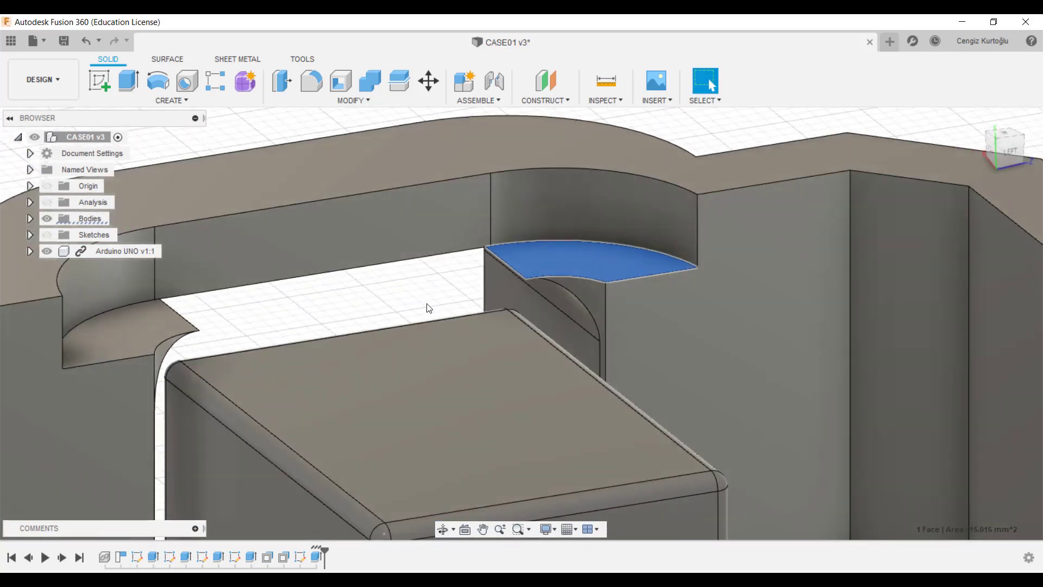
pyautogui.scroll(3, 425, 303)
pyautogui.press('f')
pyautogui.click(508, 259)
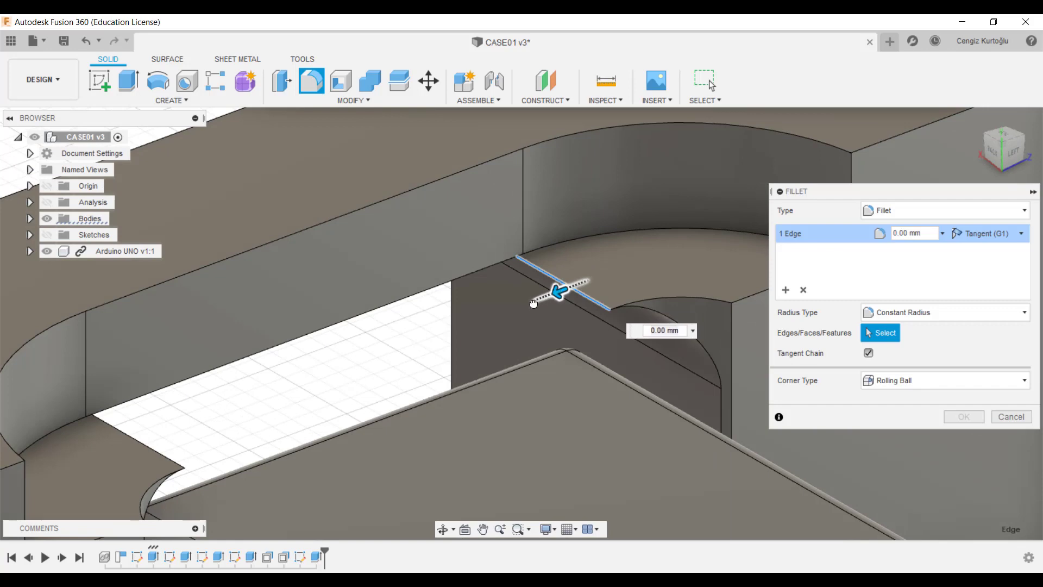
pyautogui.moveTo(531, 297); pyautogui.dragTo(524, 302)
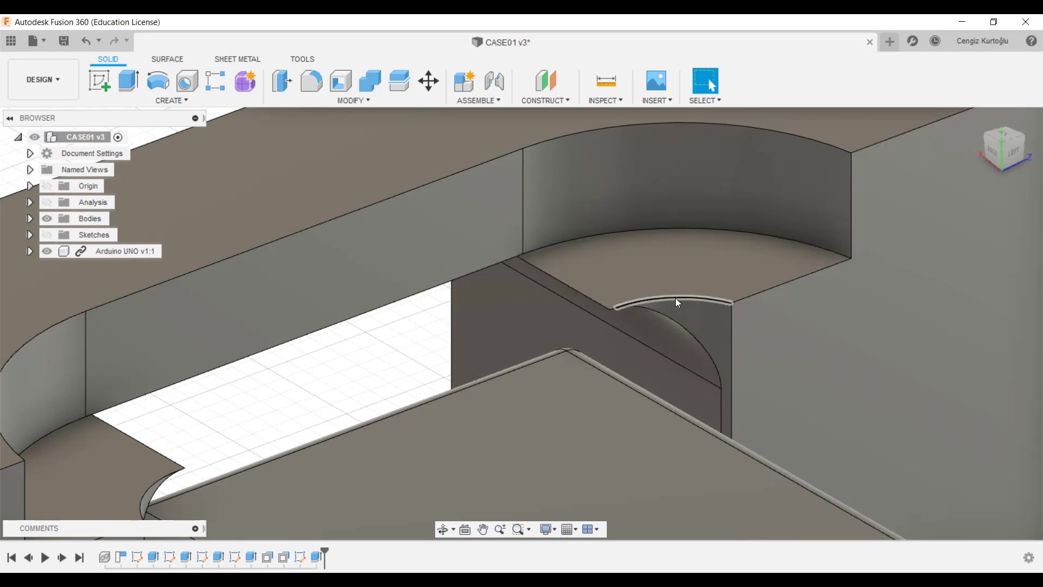
pyautogui.click(677, 298)
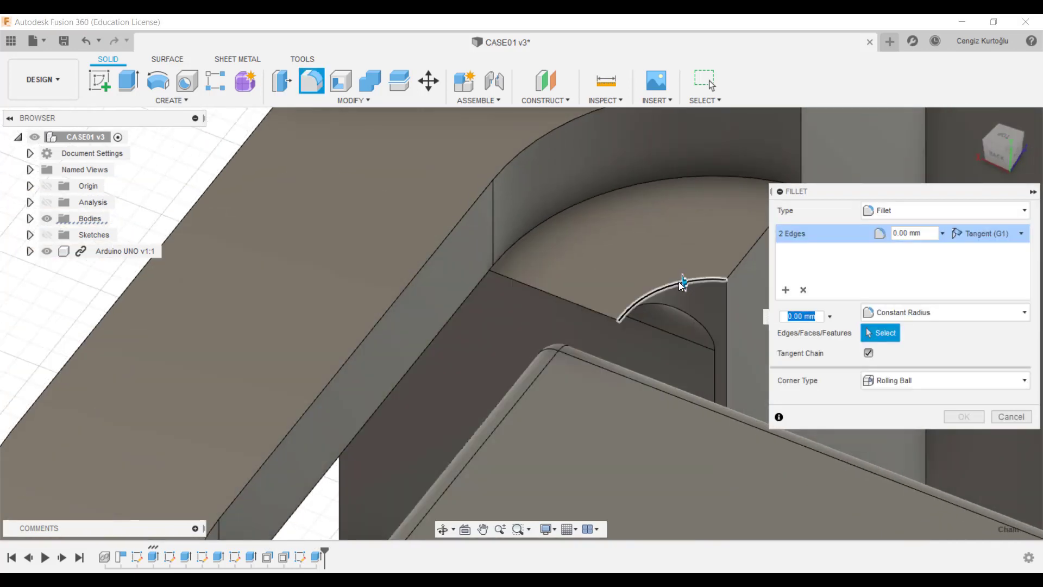
pyautogui.moveTo(683, 285); pyautogui.dragTo(672, 283)
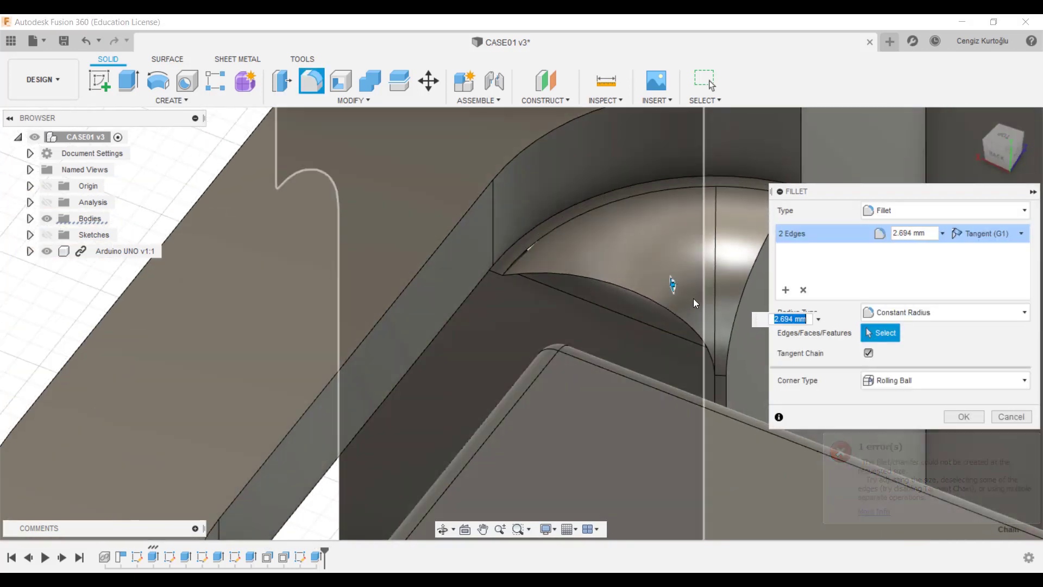
pyautogui.scroll(-5, 694, 299)
pyautogui.moveTo(694, 299)
pyautogui.keyDown('shift'); pyautogui.mouseDown(button='middle')
pyautogui.moveTo(590, 291)
pyautogui.moveTo(315, 181)
pyautogui.moveTo(393, 125)
pyautogui.moveTo(397, 291)
pyautogui.moveTo(414, 307)
pyautogui.mouseUp(button='middle'); pyautogui.keyUp('shift')
pyautogui.click(344, 172)
pyautogui.press('Escape')
pyautogui.click(380, 284)
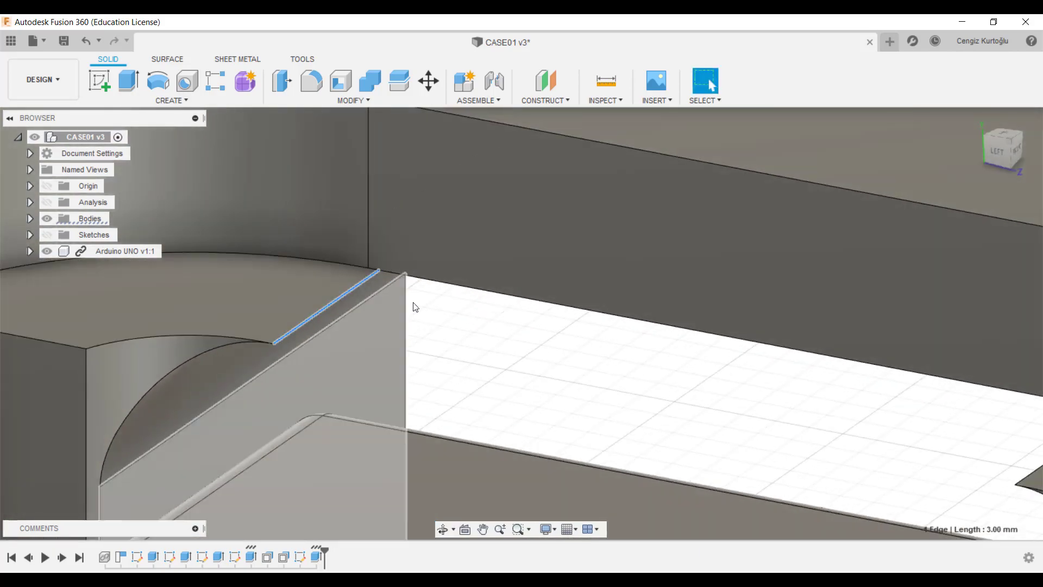
pyautogui.press('f')
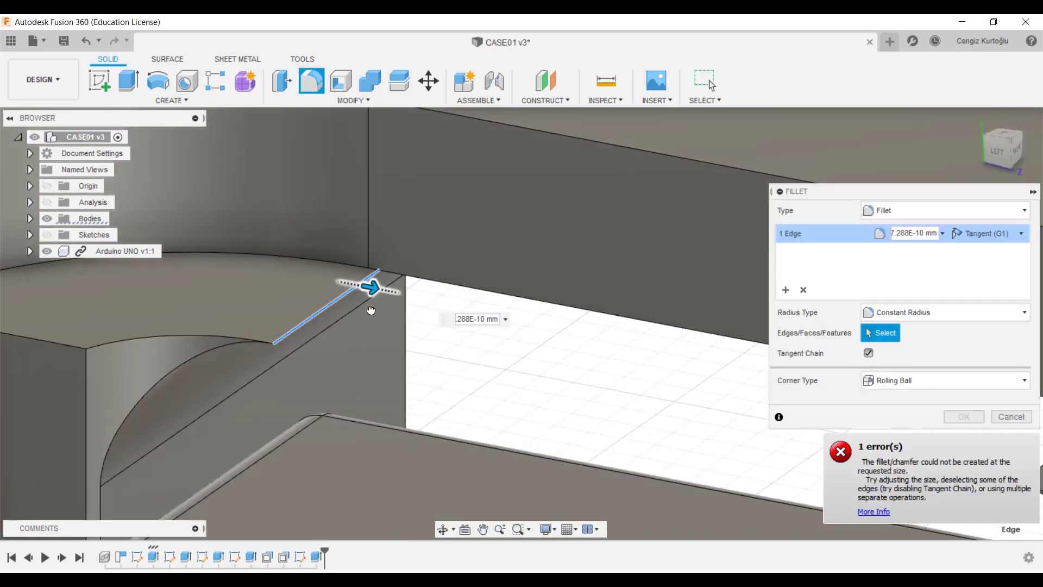
pyautogui.moveTo(373, 284)
pyautogui.keyDown('shift'); pyautogui.mouseDown(button='middle')
pyautogui.moveTo(378, 349)
pyautogui.moveTo(323, 323)
pyautogui.mouseUp(button='middle'); pyautogui.keyUp('shift')
pyautogui.press('Escape')
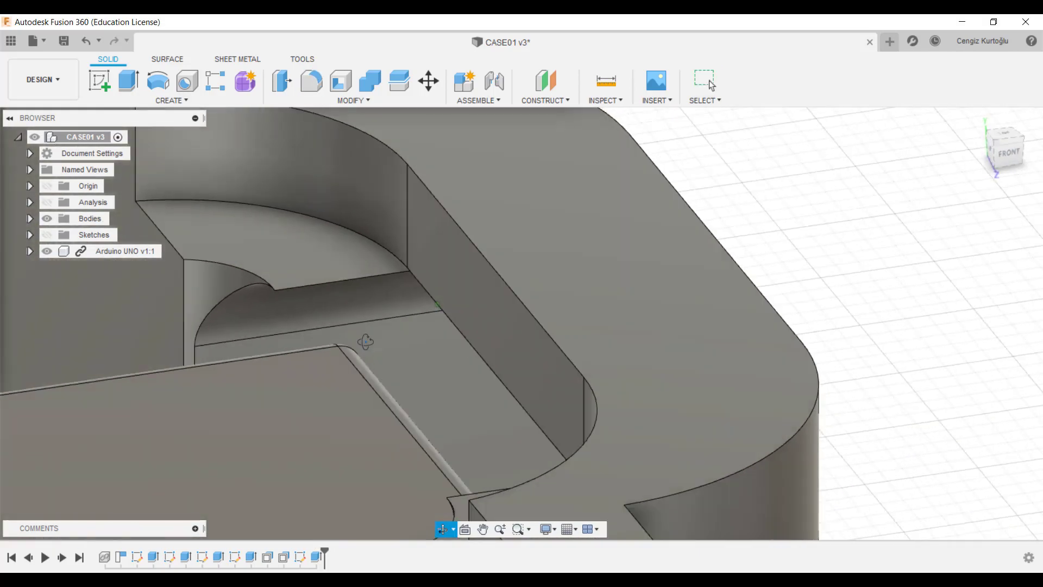
# Offset the curved recess floor face by -1.5 mm
pyautogui.click(322, 318)
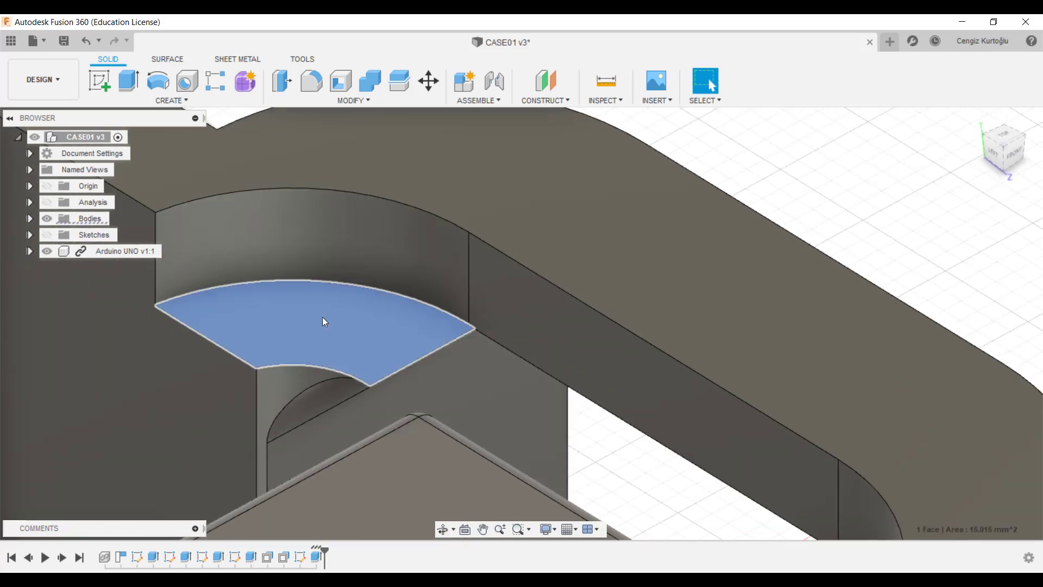
pyautogui.press('q')
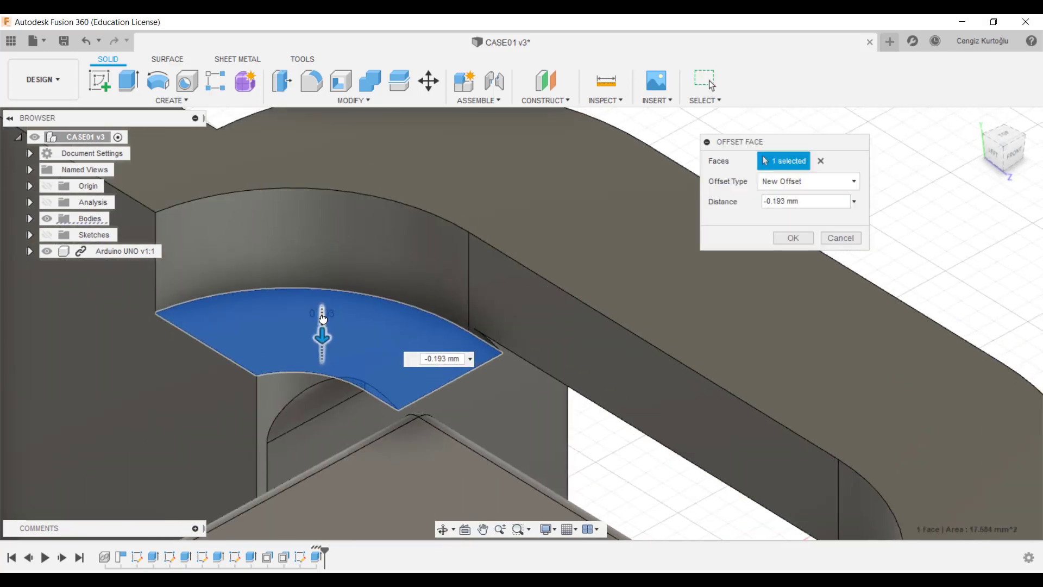
pyautogui.moveTo(323, 319)
pyautogui.mouseDown()
pyautogui.moveTo(329, 381)
pyautogui.moveTo(319, 407)
pyautogui.mouseUp()
pyautogui.moveTo(319, 407)
pyautogui.keyDown('shift'); pyautogui.mouseDown(button='middle')
pyautogui.moveTo(352, 361)
pyautogui.moveTo(596, 389)
pyautogui.mouseUp(button='middle'); pyautogui.keyUp('shift')
pyautogui.write('-1.5')
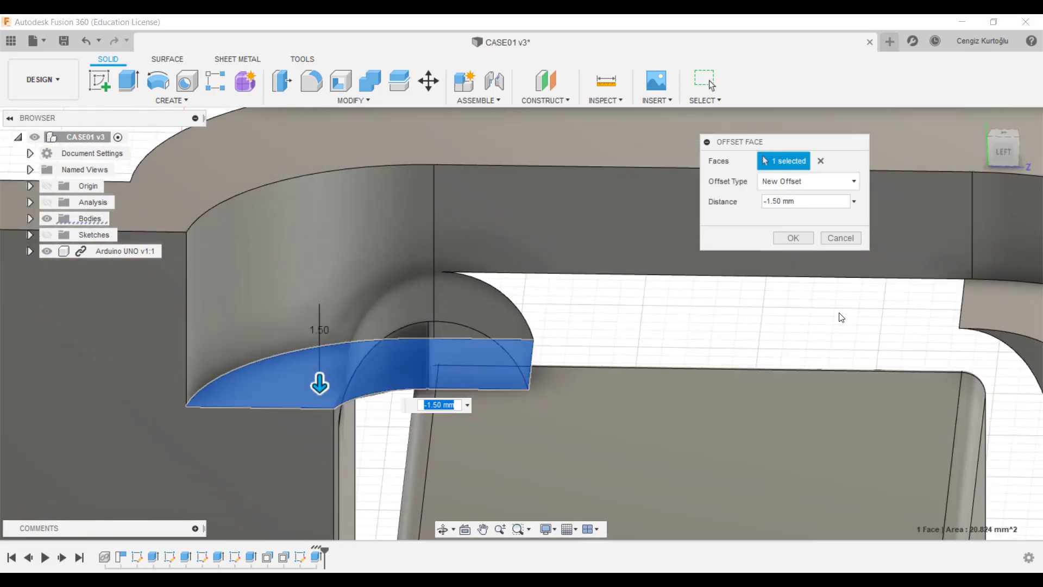
pyautogui.click(793, 239)
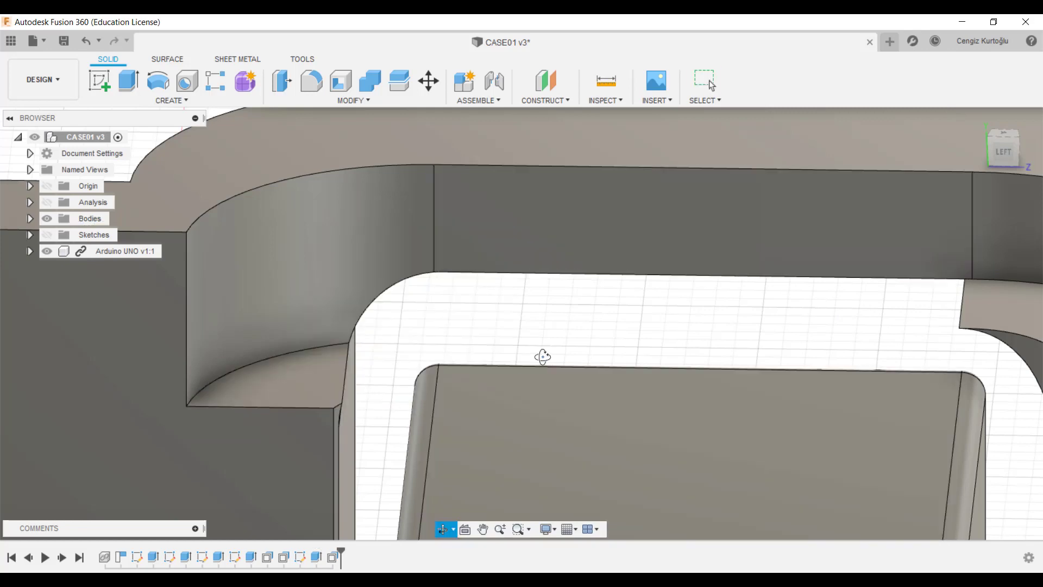
pyautogui.moveTo(541, 355)
pyautogui.mouseDown(button='middle')
pyautogui.moveTo(700, 343)
pyautogui.moveTo(581, 331)
pyautogui.mouseUp(button='middle')
# Offset the matching curved face on the other side of the opening by -1.5 mm
pyautogui.click(863, 284)
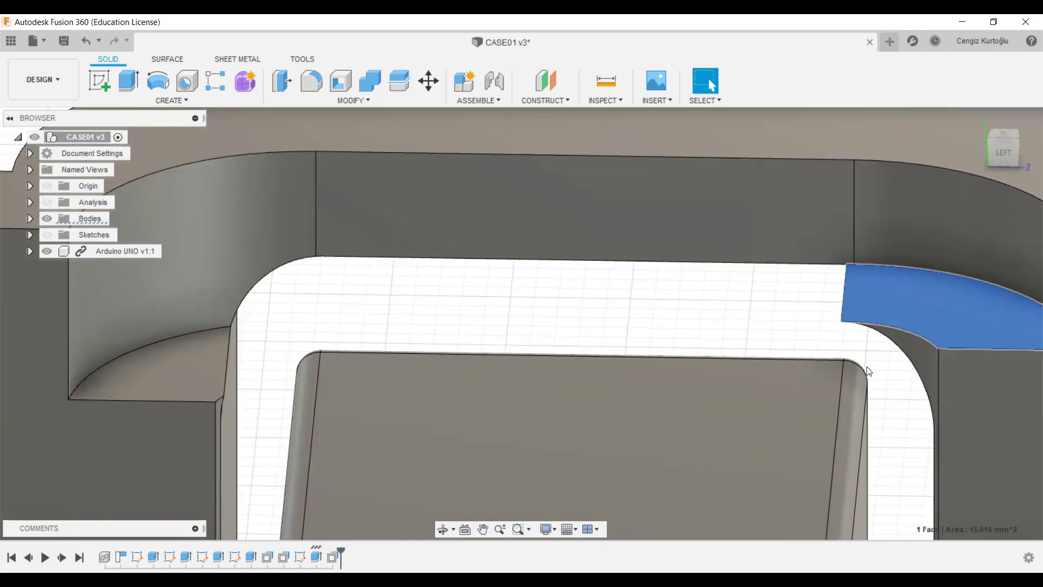
pyautogui.press('q')
pyautogui.moveTo(888, 284); pyautogui.dragTo(889, 305)
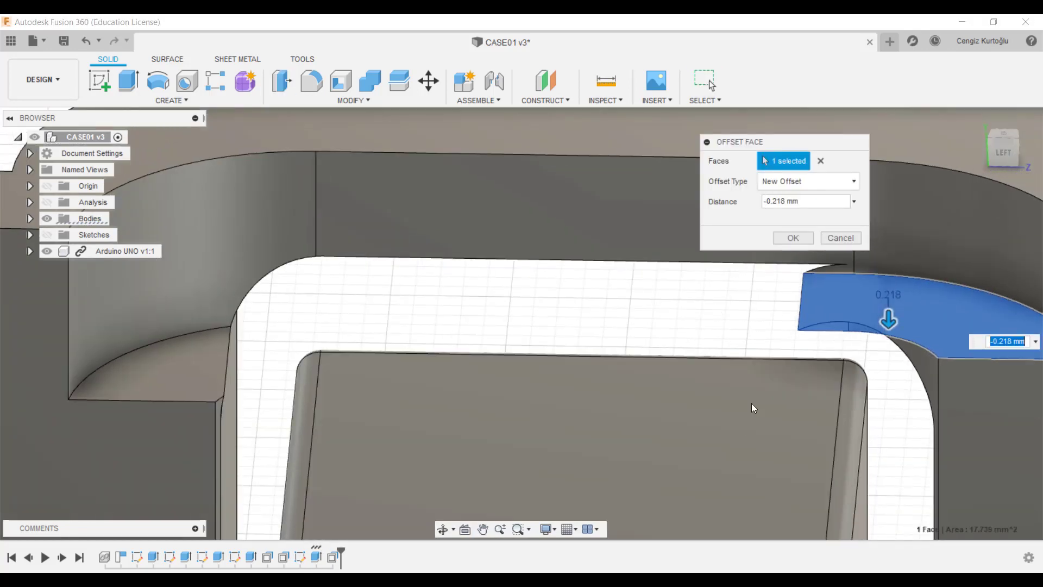
pyautogui.write('-1.5')
pyautogui.click(793, 238)
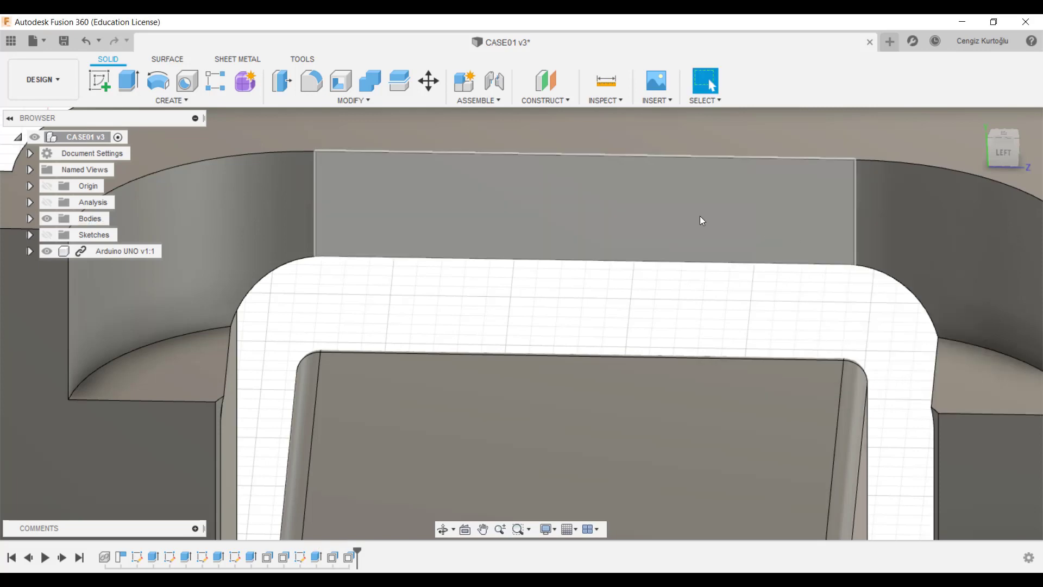
pyautogui.scroll(-3, 700, 217)
pyautogui.keyDown('shift'); pyautogui.moveTo(635, 377); pyautogui.dragTo(505, 334, button='middle'); pyautogui.keyUp('shift')
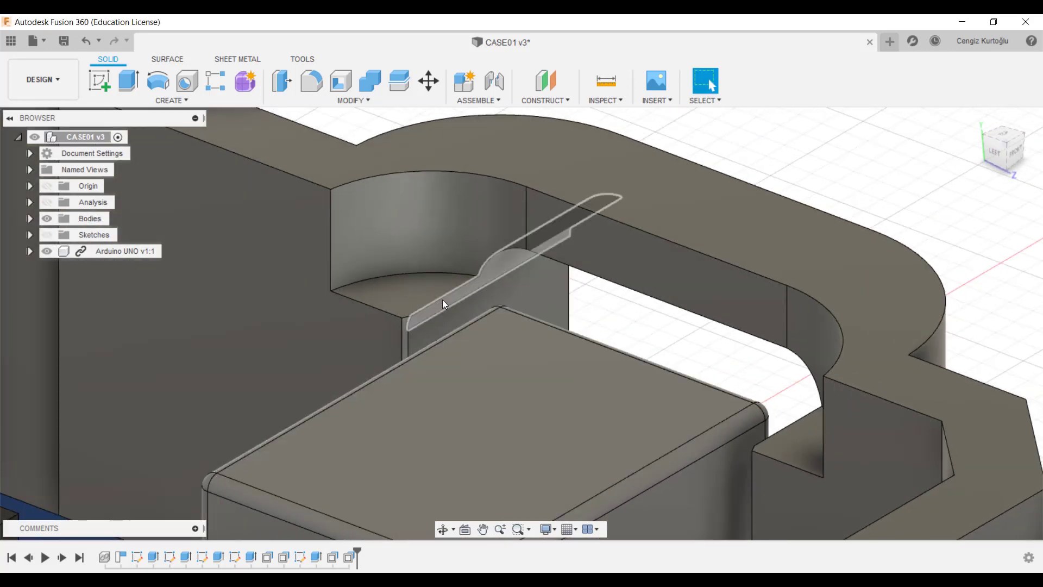
# Select the two recess edges beside the USB opening for a fillet
pyautogui.click(439, 298)
pyautogui.press('f')
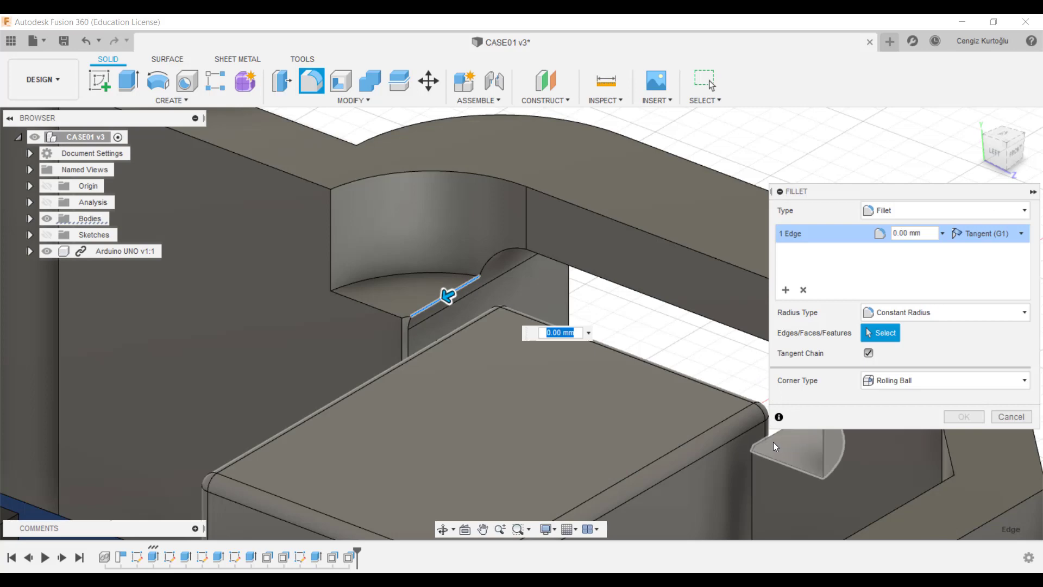
pyautogui.click(770, 439)
pyautogui.scroll(4, 432, 321)
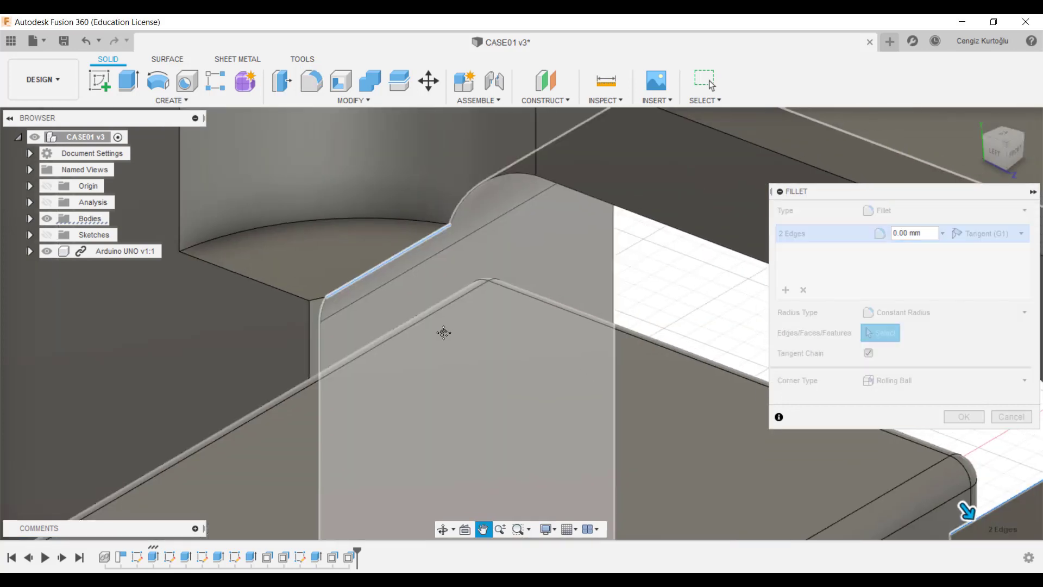
pyautogui.moveTo(726, 425); pyautogui.dragTo(611, 404, button='middle')
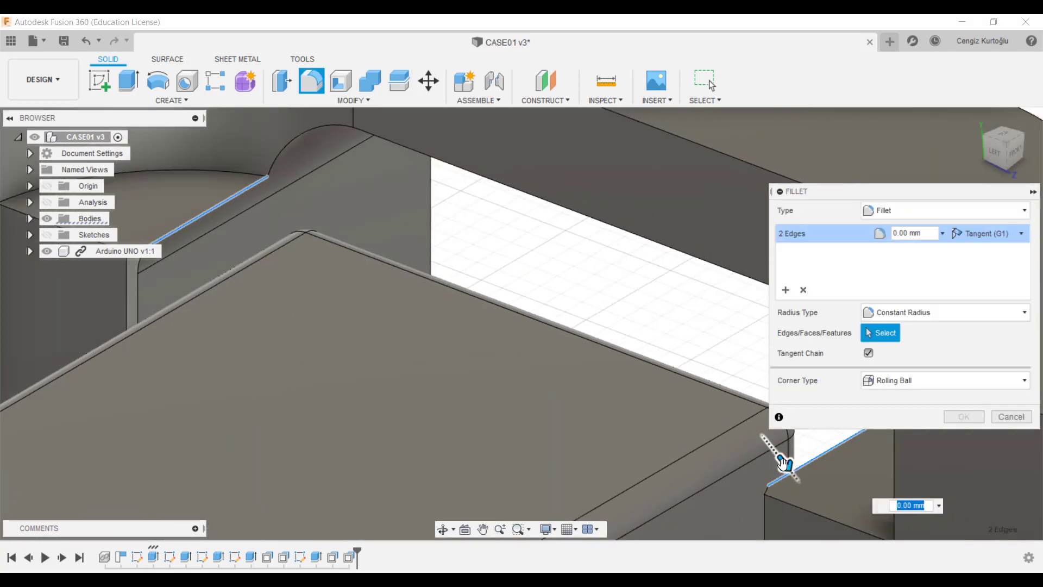
# Set the fillet radius to 3 mm and confirm it
pyautogui.moveTo(783, 462); pyautogui.dragTo(852, 491)
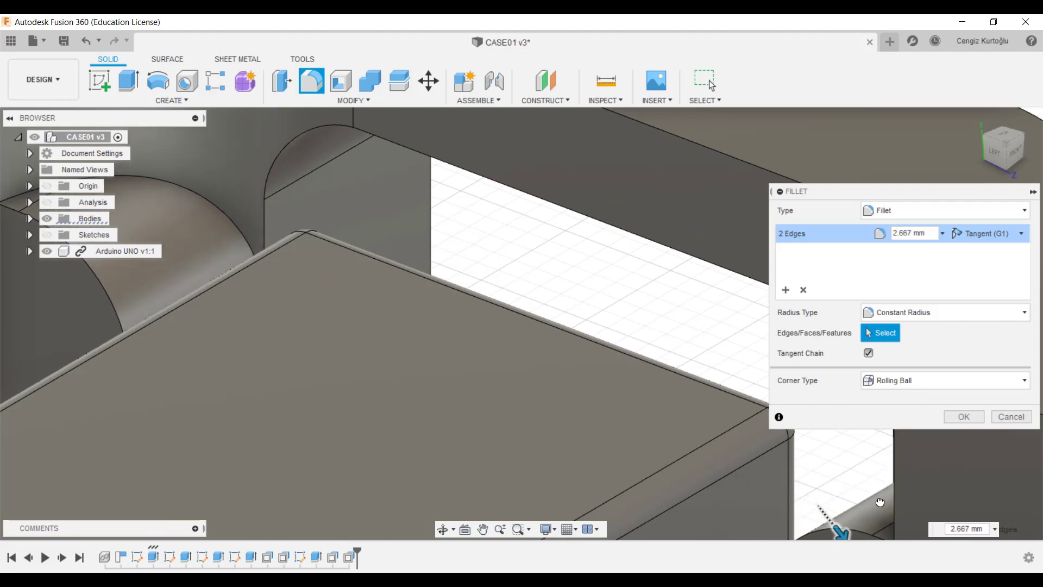
pyautogui.scroll(-5, 716, 450)
pyautogui.moveTo(667, 508)
pyautogui.keyDown('shift'); pyautogui.mouseDown(button='middle')
pyautogui.moveTo(686, 478)
pyautogui.moveTo(524, 343)
pyautogui.moveTo(517, 374)
pyautogui.mouseUp(button='middle'); pyautogui.keyUp('shift')
pyautogui.scroll(2, 553, 344)
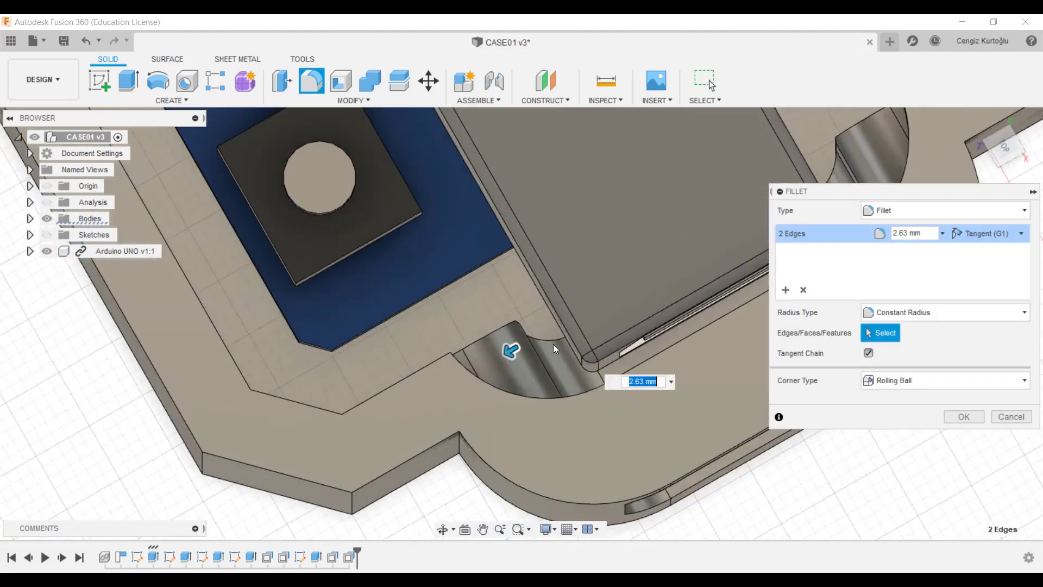
pyautogui.scroll(2, 572, 352)
pyautogui.write('3')
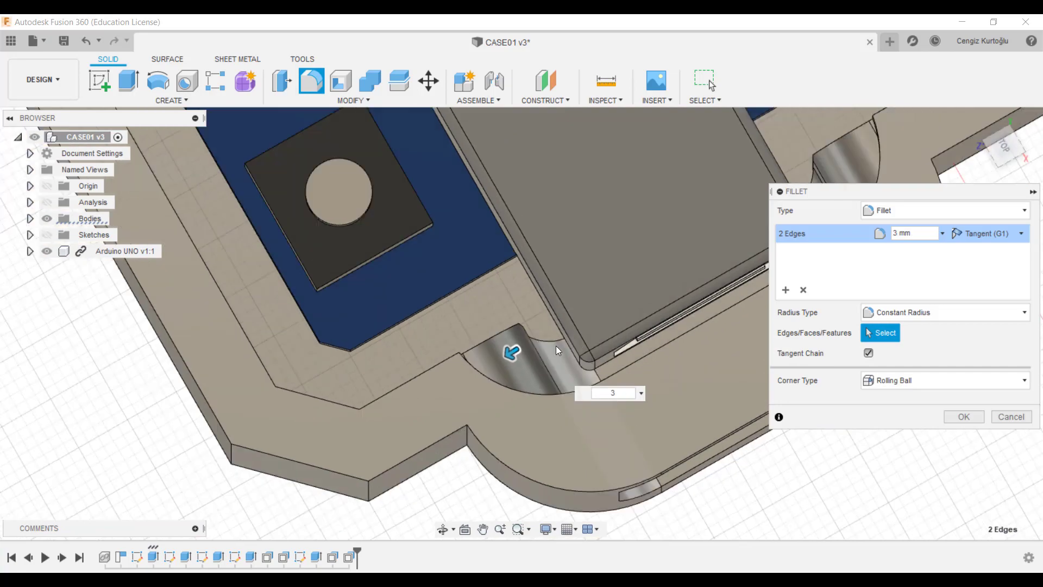
pyautogui.moveTo(571, 352)
pyautogui.keyDown('shift'); pyautogui.mouseDown(button='middle')
pyautogui.moveTo(477, 237)
pyautogui.moveTo(488, 213)
pyautogui.mouseUp(button='middle'); pyautogui.keyUp('shift')
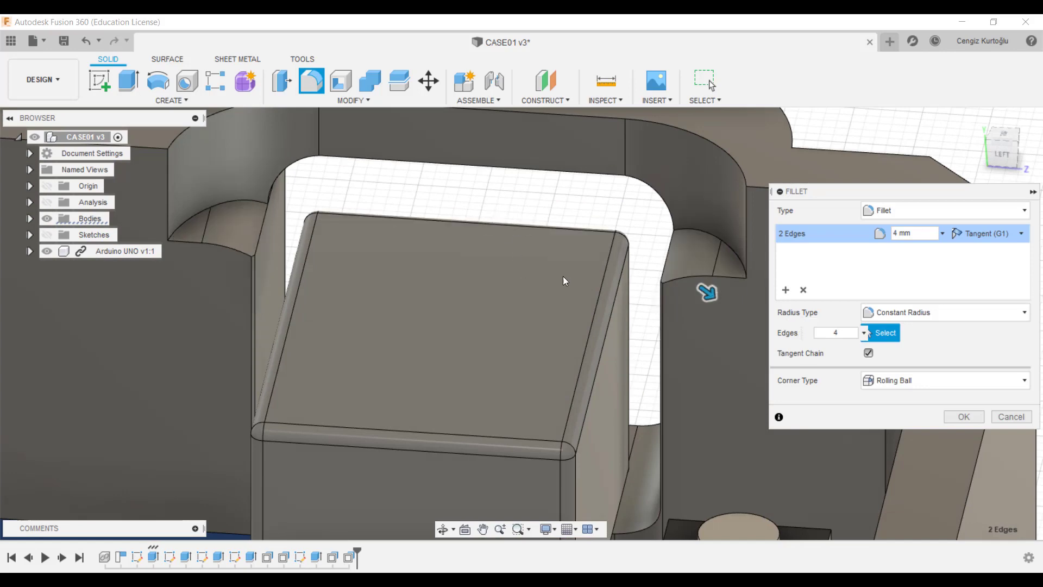
pyautogui.keyDown('shift'); pyautogui.moveTo(647, 331); pyautogui.dragTo(697, 321, button='middle'); pyautogui.keyUp('shift')
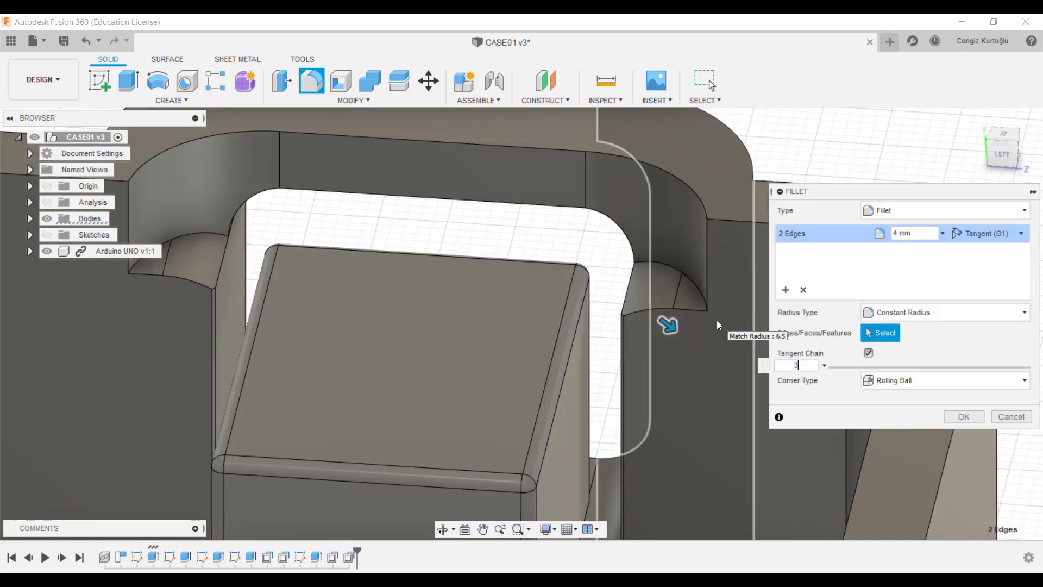
pyautogui.write('3')
pyautogui.press('Return')
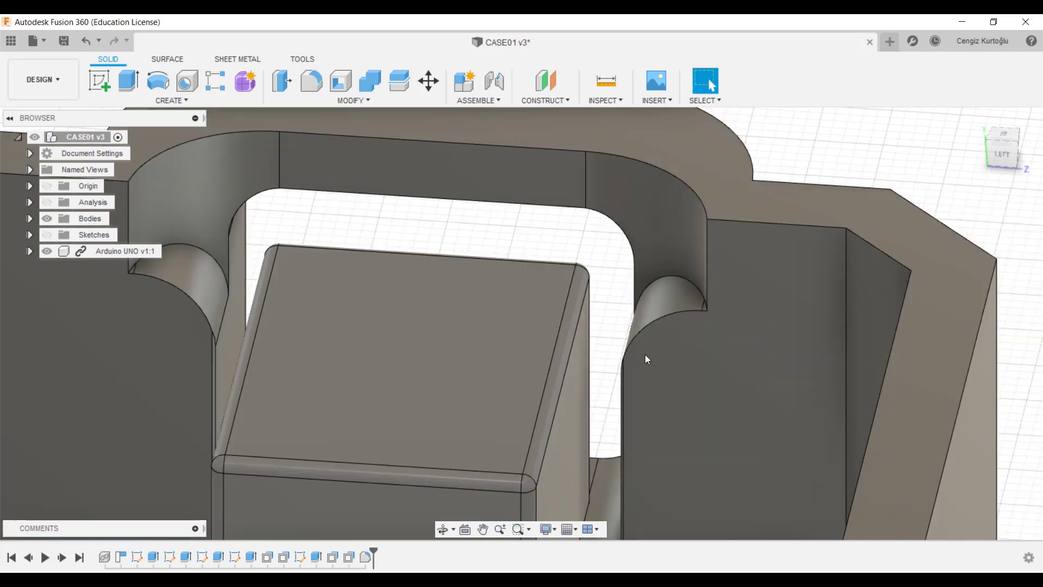
pyautogui.scroll(-5, 652, 359)
pyautogui.moveTo(673, 374)
pyautogui.keyDown('shift'); pyautogui.mouseDown(button='middle')
pyautogui.moveTo(636, 387)
pyautogui.moveTo(574, 260)
pyautogui.mouseUp(button='middle'); pyautogui.keyUp('shift')
pyautogui.scroll(4, 532, 318)
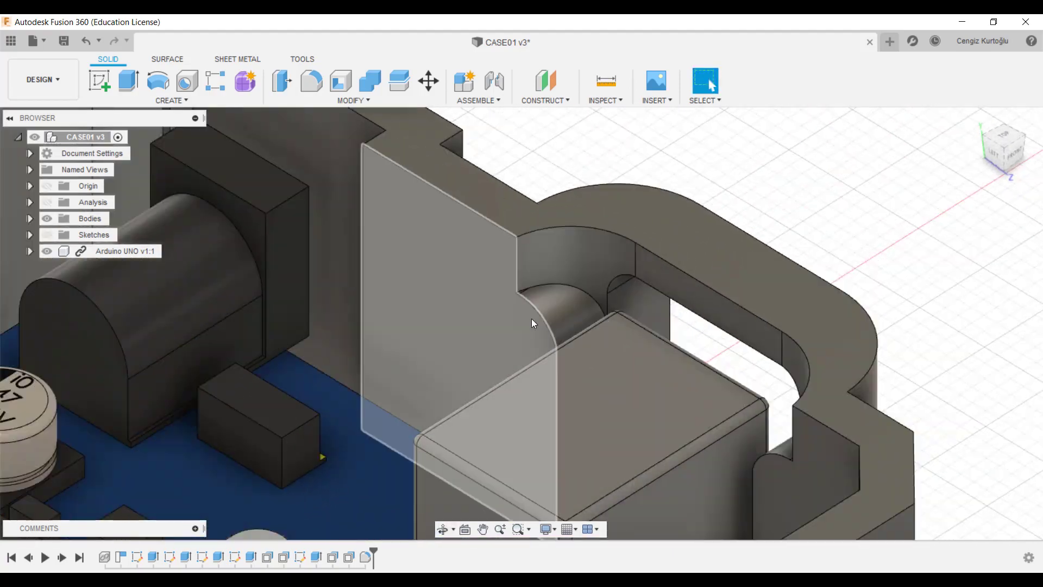
pyautogui.click(539, 318)
pyautogui.scroll(-5, 880, 320)
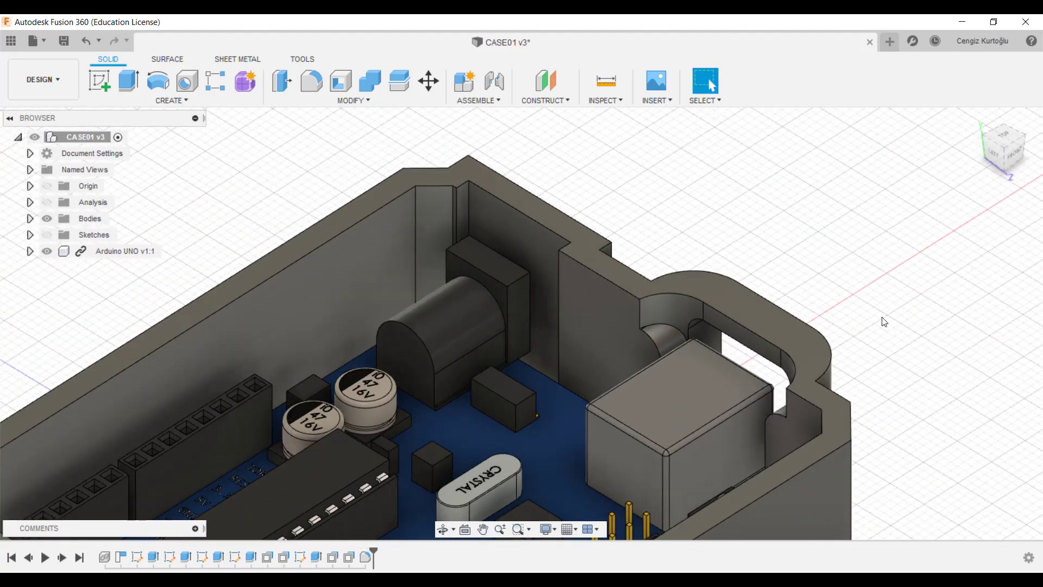
pyautogui.scroll(3, 875, 360)
pyautogui.moveTo(884, 321)
pyautogui.keyDown('shift'); pyautogui.mouseDown(button='middle')
pyautogui.moveTo(874, 360)
pyautogui.moveTo(574, 417)
pyautogui.moveTo(584, 408)
pyautogui.mouseUp(button='middle'); pyautogui.keyUp('shift')
pyautogui.scroll(-3, 875, 360)
pyautogui.scroll(4, 565, 357)
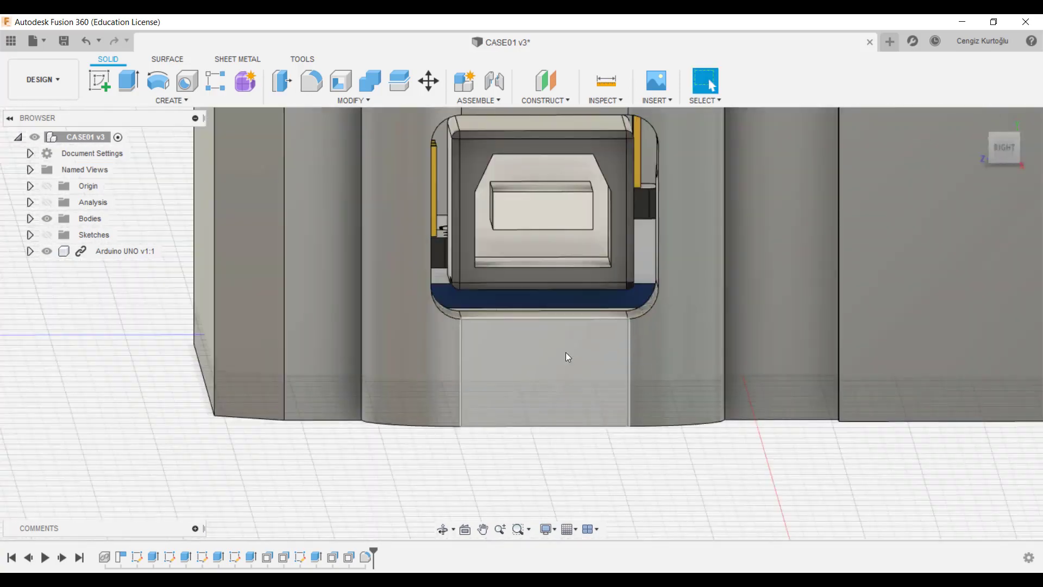
pyautogui.keyDown('shift'); pyautogui.moveTo(565, 356); pyautogui.dragTo(576, 368, button='middle'); pyautogui.keyUp('shift')
pyautogui.scroll(2, 548, 278)
pyautogui.scroll(-2, 548, 278)
pyautogui.keyDown('shift'); pyautogui.moveTo(615, 299); pyautogui.dragTo(685, 303, button='middle'); pyautogui.keyUp('shift')
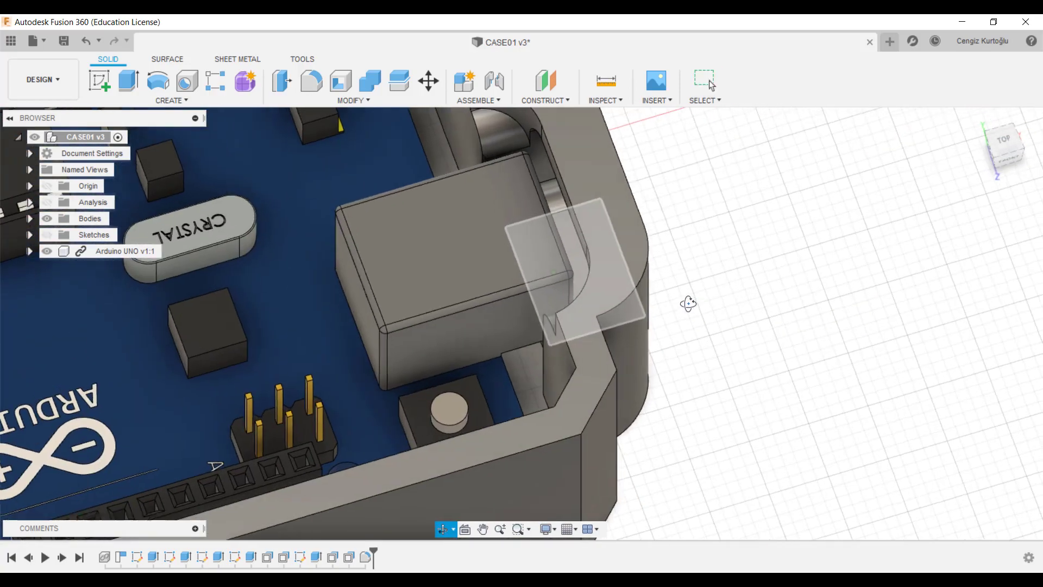
pyautogui.scroll(3, 486, 194)
pyautogui.scroll(3, 535, 207)
pyautogui.moveTo(535, 206)
pyautogui.keyDown('shift'); pyautogui.mouseDown(button='middle')
pyautogui.moveTo(605, 178)
pyautogui.moveTo(549, 370)
pyautogui.mouseUp(button='middle'); pyautogui.keyUp('shift')
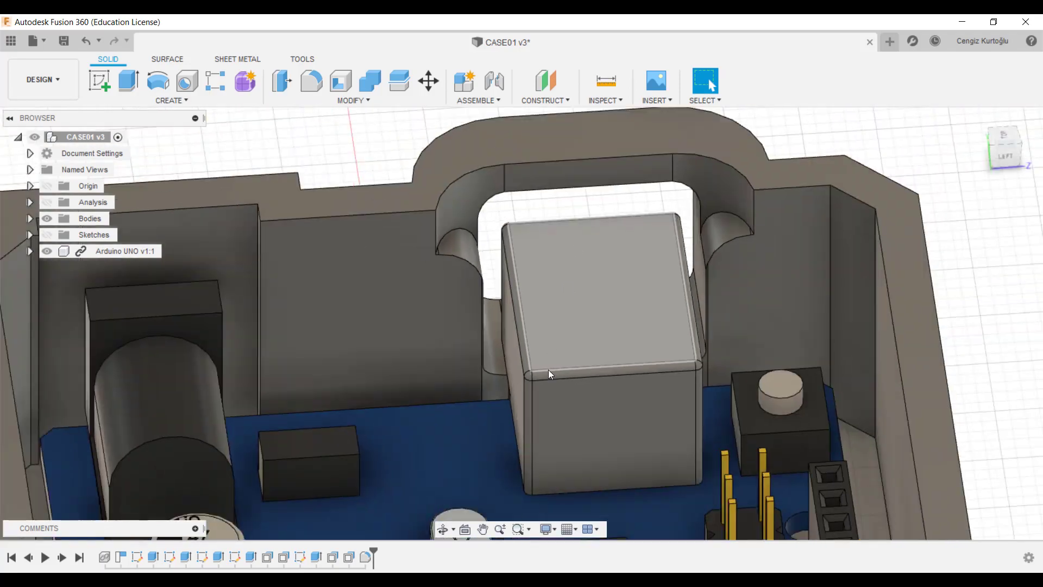
pyautogui.scroll(-3, 623, 348)
pyautogui.moveTo(623, 348)
pyautogui.keyDown('shift'); pyautogui.mouseDown(button='middle')
pyautogui.moveTo(810, 422)
pyautogui.moveTo(722, 405)
pyautogui.mouseUp(button='middle'); pyautogui.keyUp('shift')
pyautogui.scroll(-2, 722, 405)
pyautogui.click(983, 131)
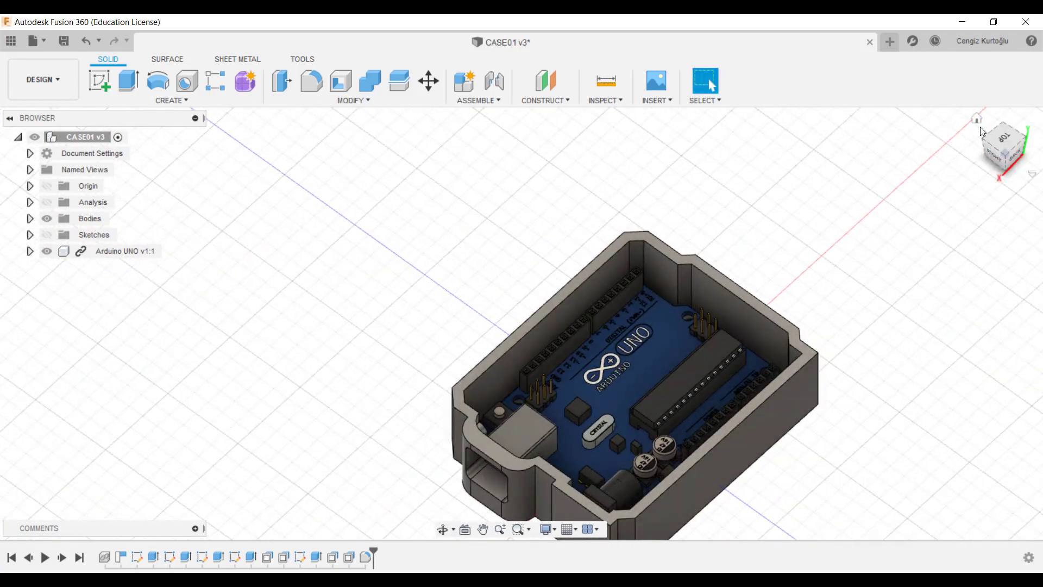
pyautogui.click(977, 118)
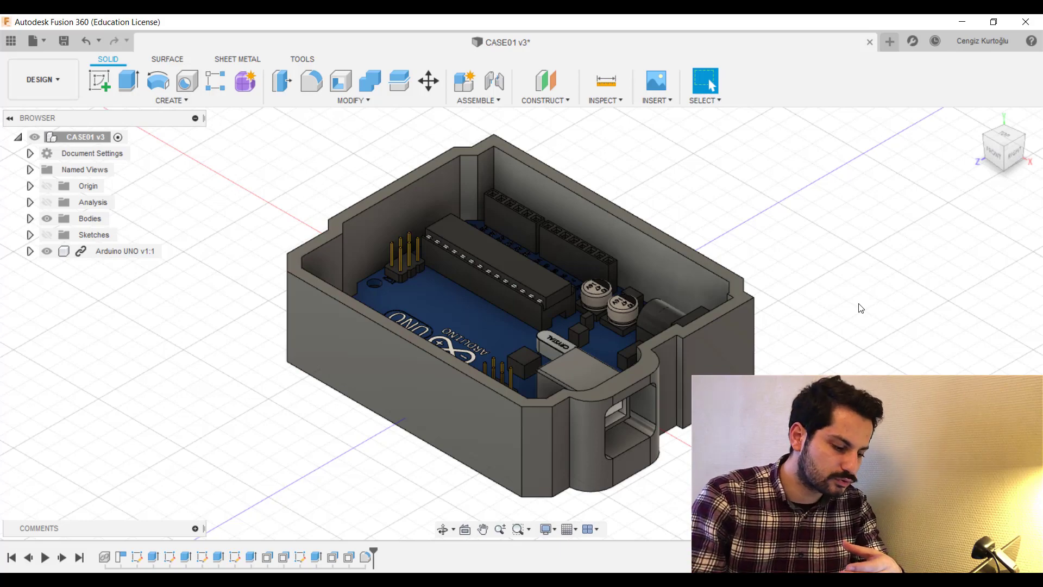
pyautogui.click(586, 380)
pyautogui.scroll(3, 584, 387)
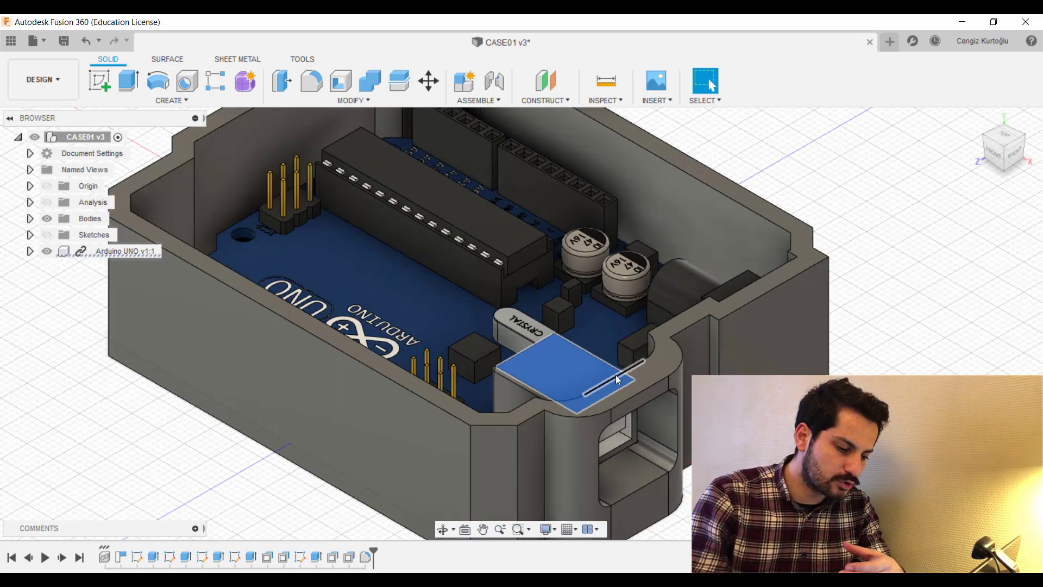
pyautogui.moveTo(645, 379)
pyautogui.keyDown('shift'); pyautogui.mouseDown(button='middle')
pyautogui.moveTo(706, 374)
pyautogui.moveTo(739, 226)
pyautogui.moveTo(679, 203)
pyautogui.mouseUp(button='middle'); pyautogui.keyUp('shift')
pyautogui.scroll(3, 739, 227)
pyautogui.click(679, 203)
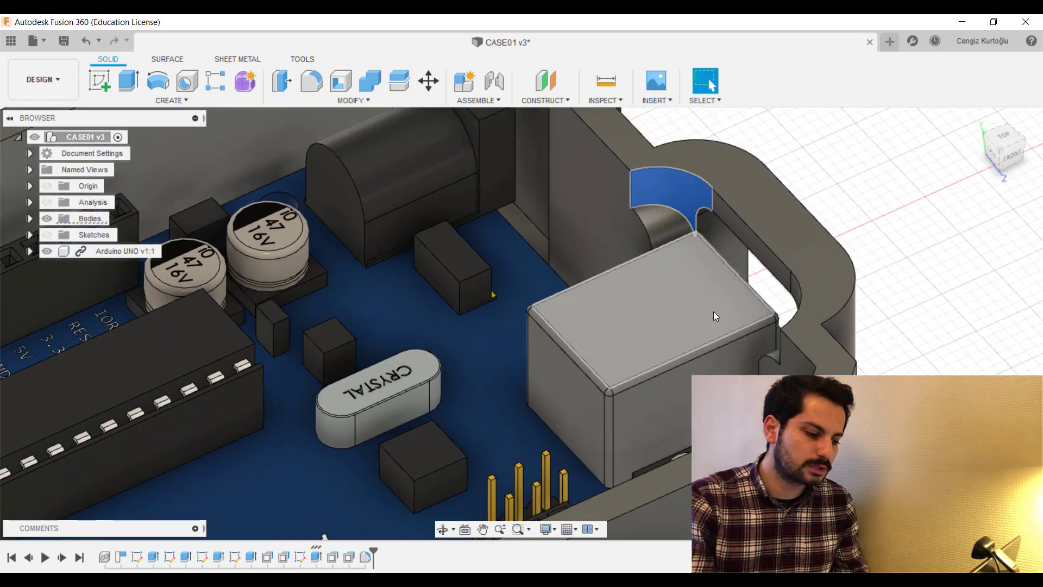
pyautogui.scroll(-3, 724, 334)
pyautogui.moveTo(842, 320); pyautogui.dragTo(906, 359, button='middle')
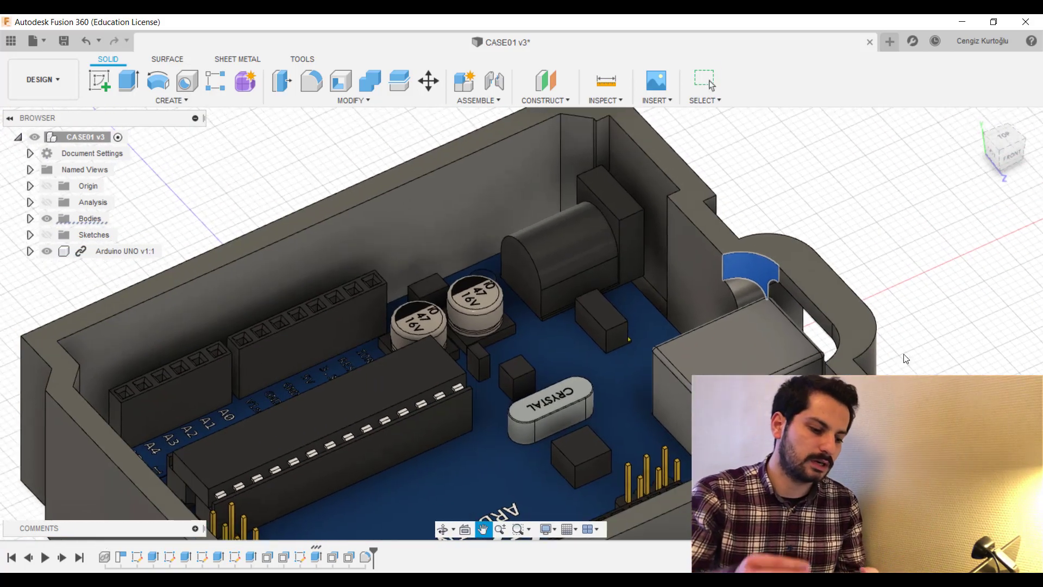